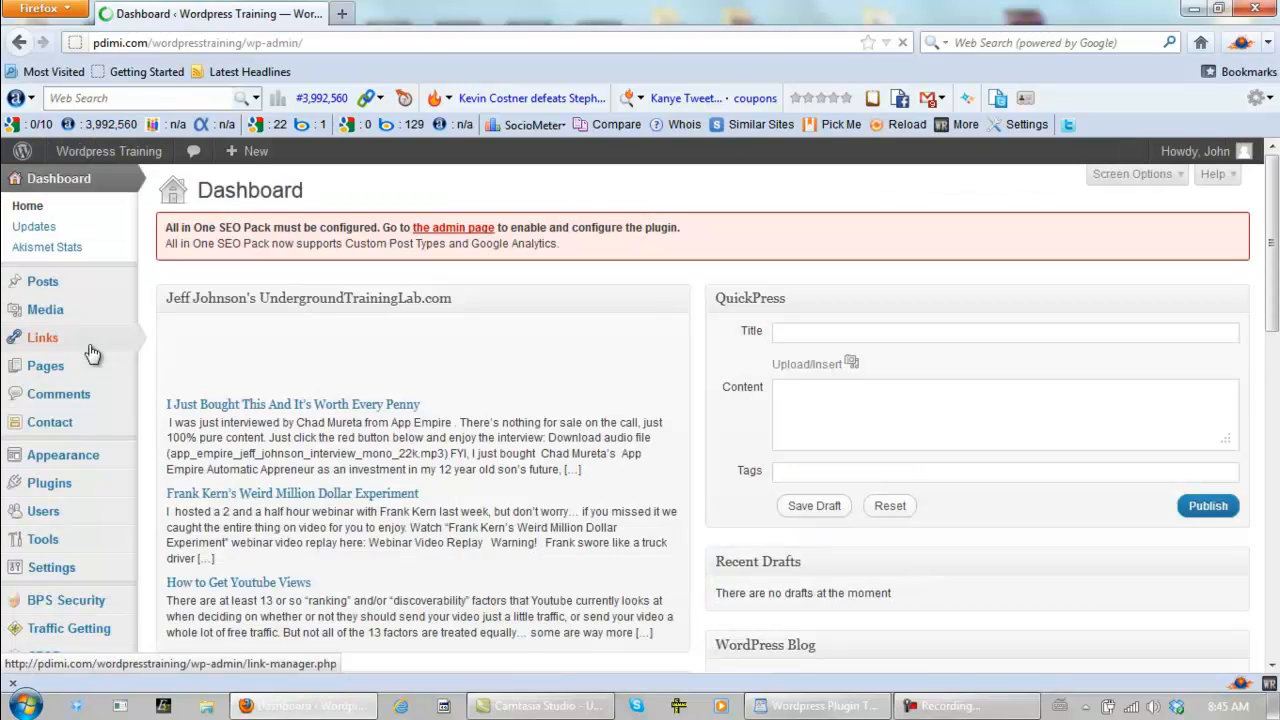
- Open the All in One SEO Pack options page and go to its home page settings
mouse_move(92, 355)
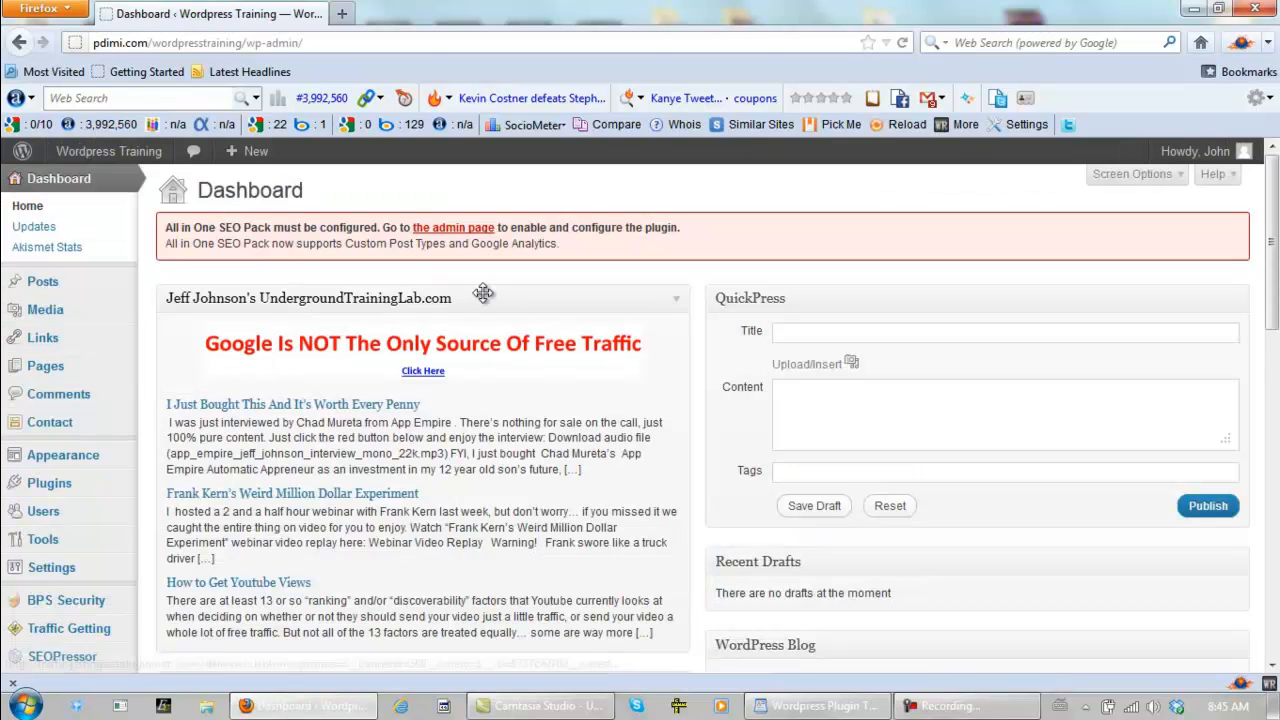
left_click(446, 230)
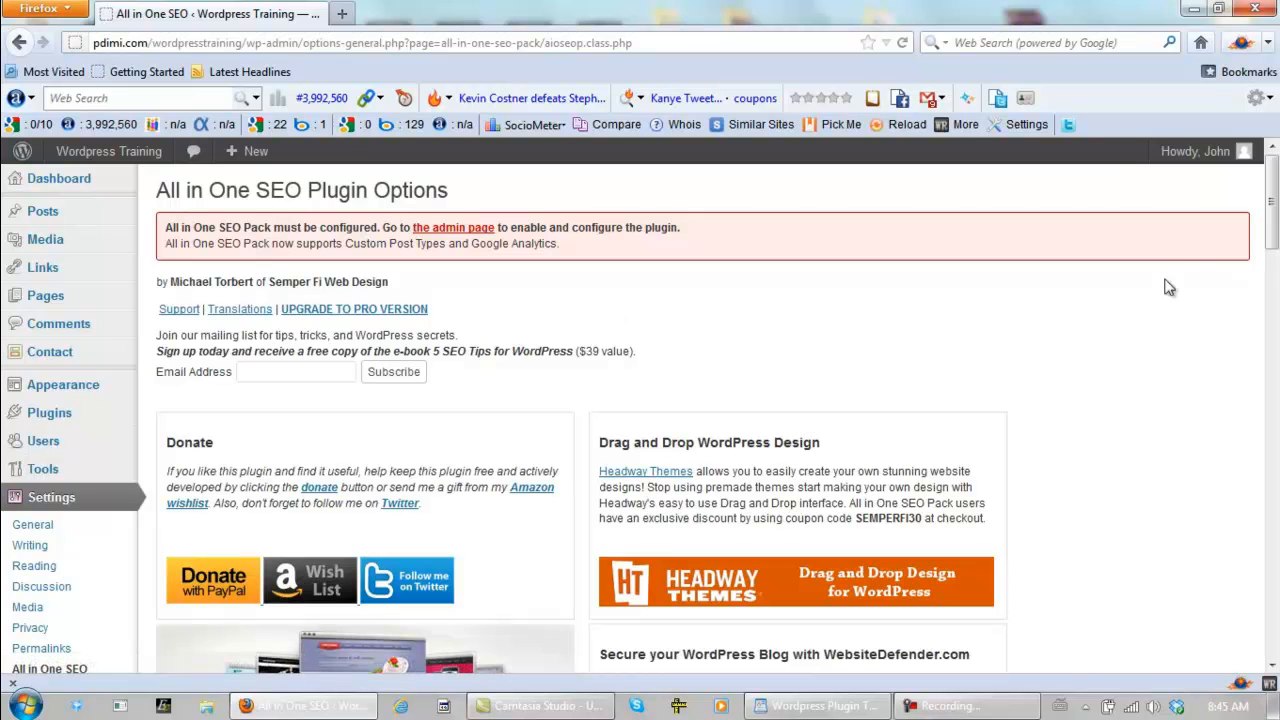
left_click_drag(1277, 216, 1275, 350)
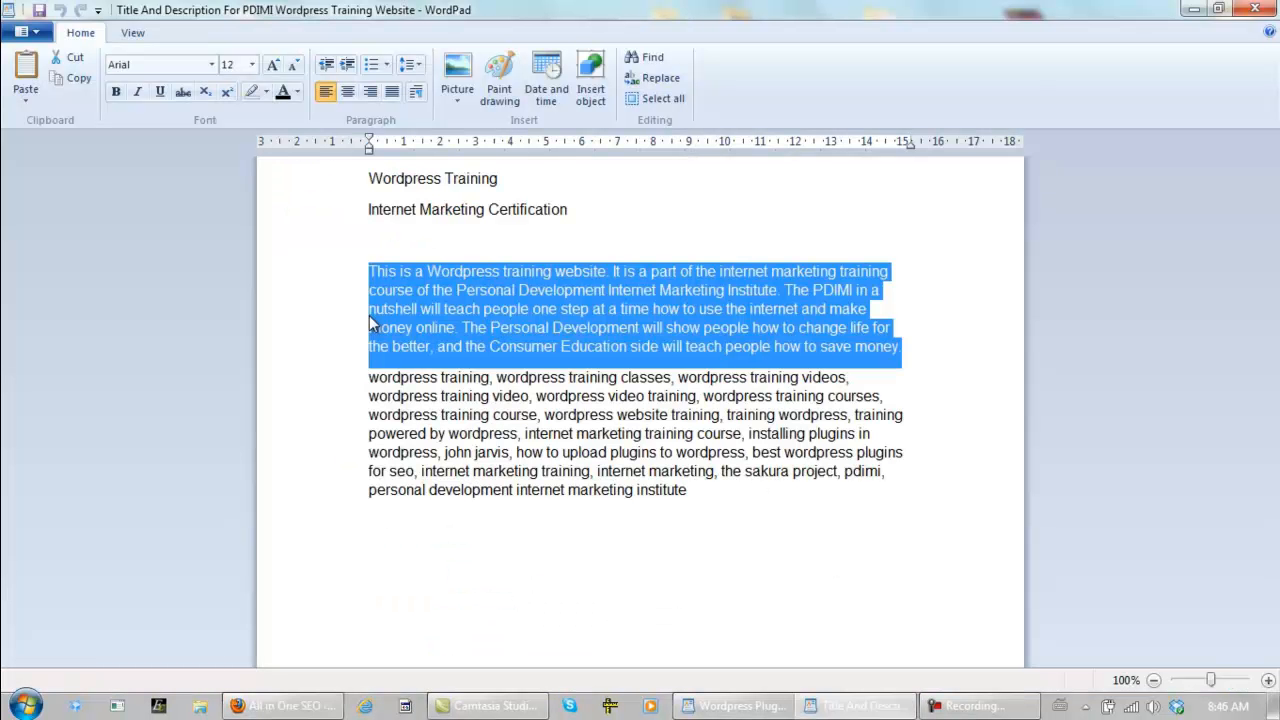
- Copy the website description paragraph from the WordPad document into the plugin's Home Description in Firefox
right_click(435, 303)
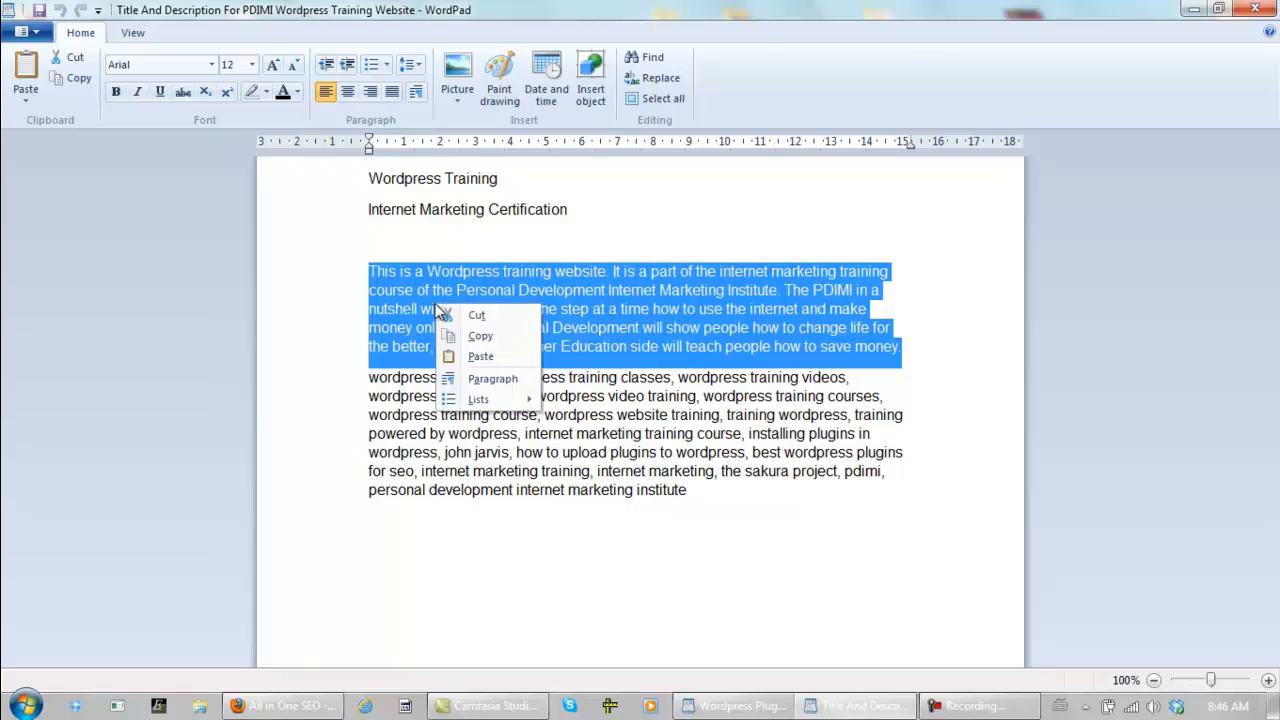
left_click(470, 336)
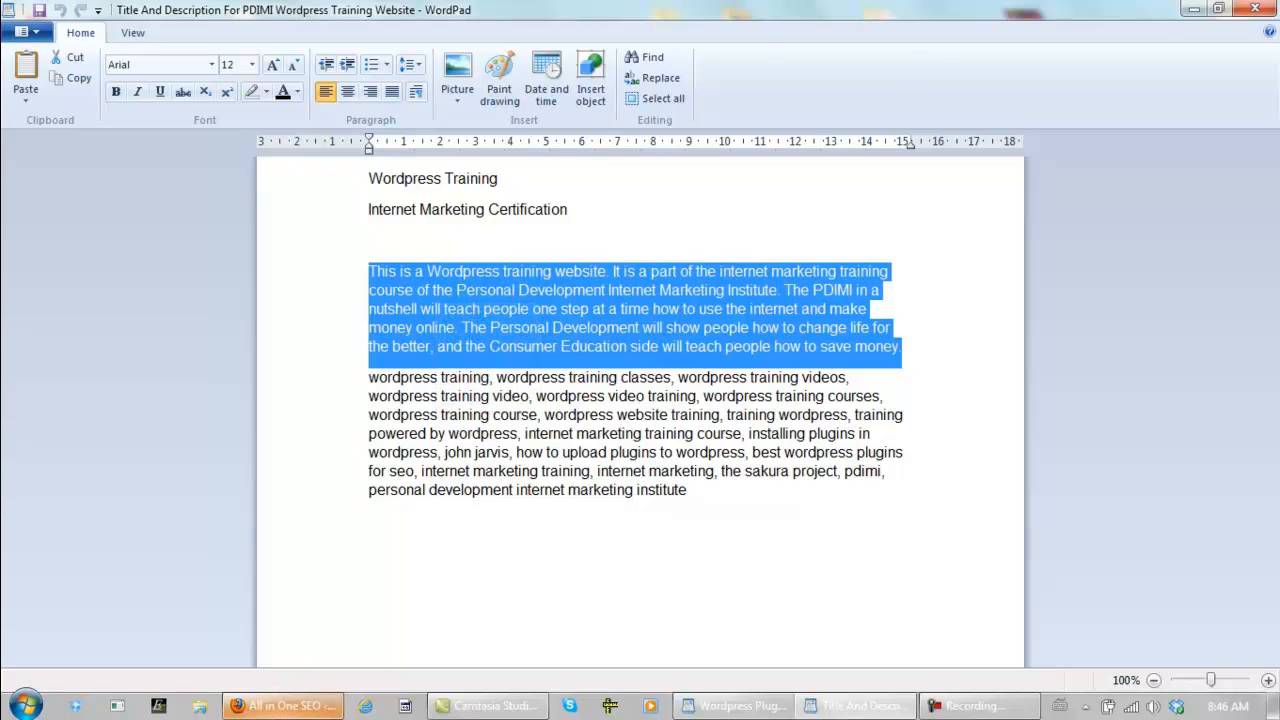
left_click(283, 706)
left_click(426, 410)
key("ctrl+v")
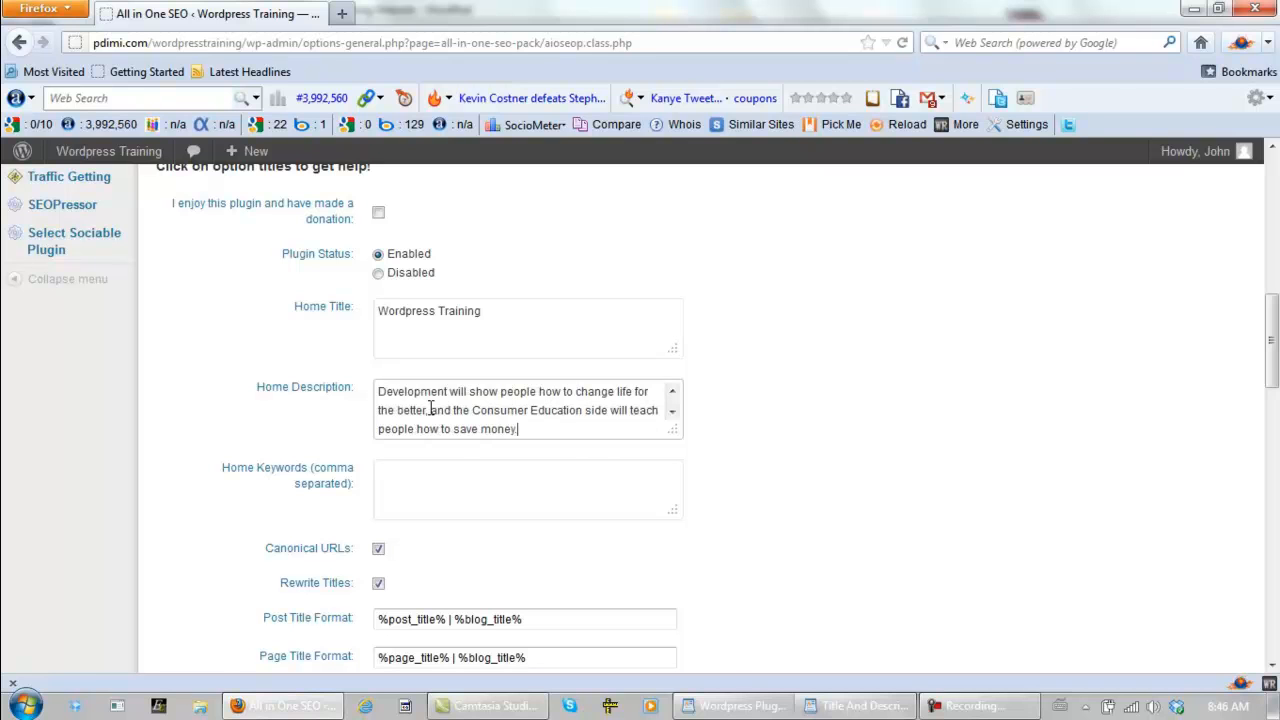
- In the WordPad document, insert the person's full name as a keyword after "wordpress training," in the keyword list
left_click(445, 477)
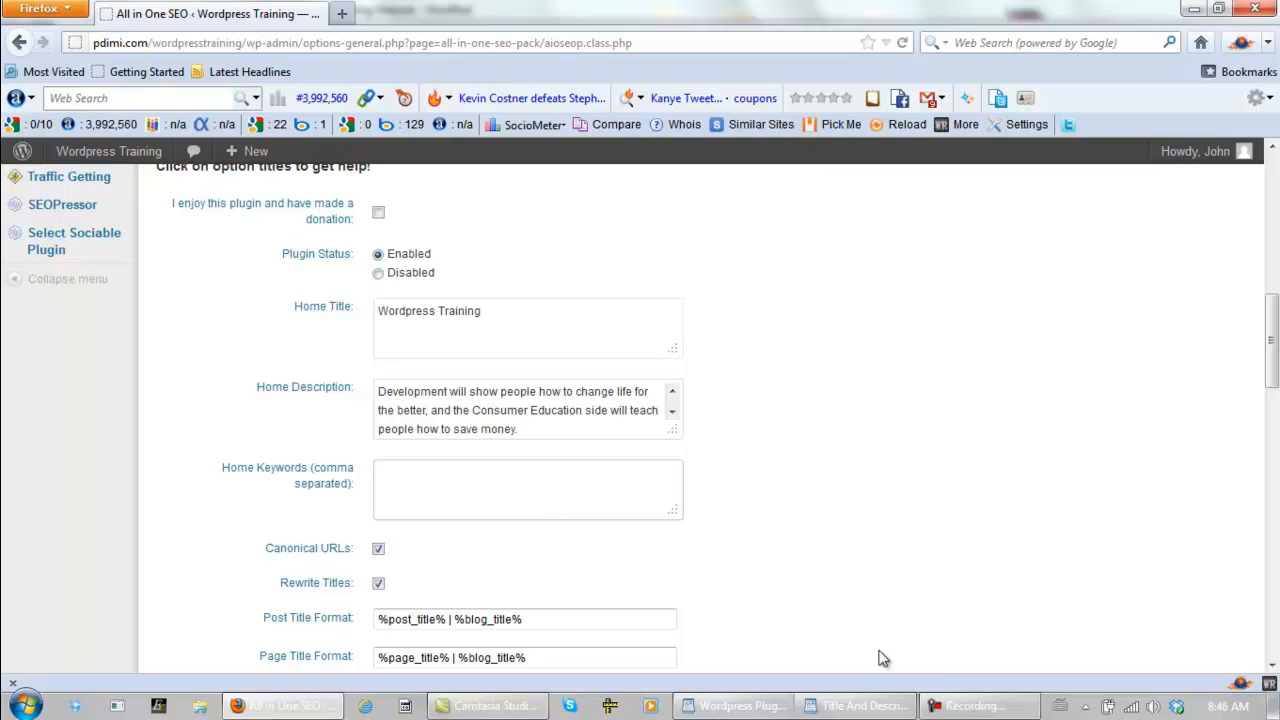
left_click(826, 706)
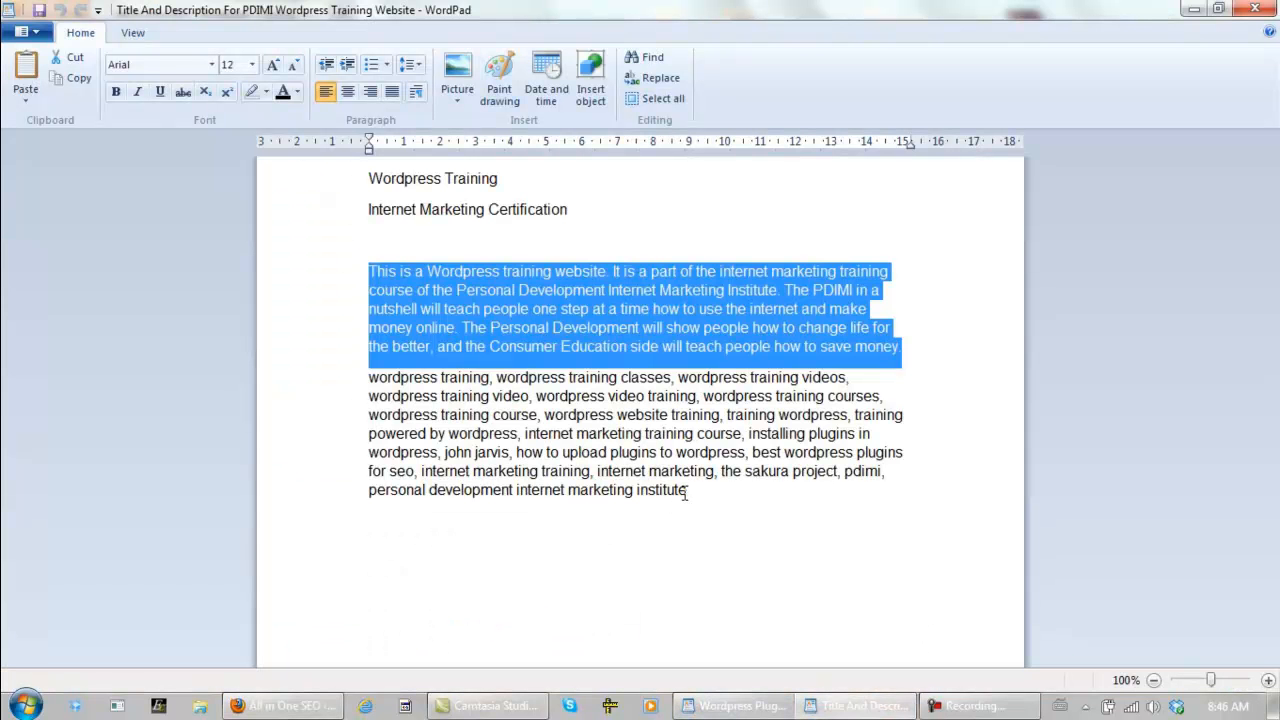
left_click_drag(690, 491, 364, 382)
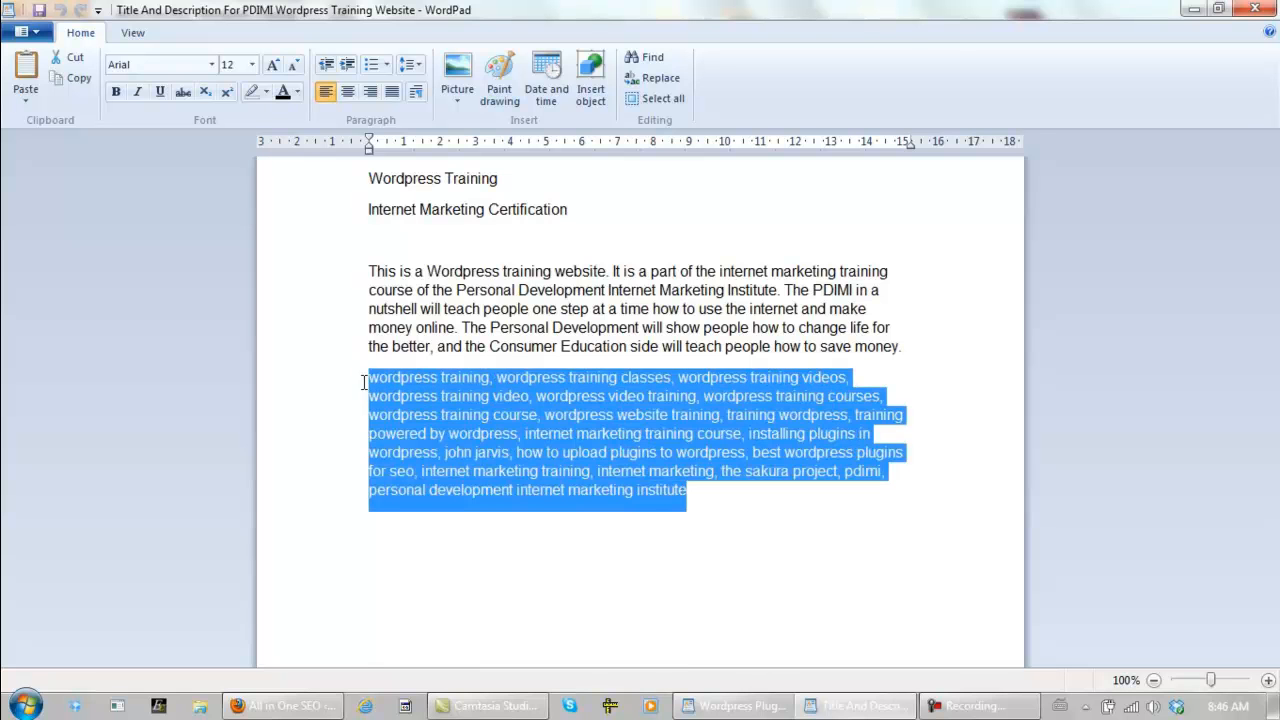
left_click(570, 416)
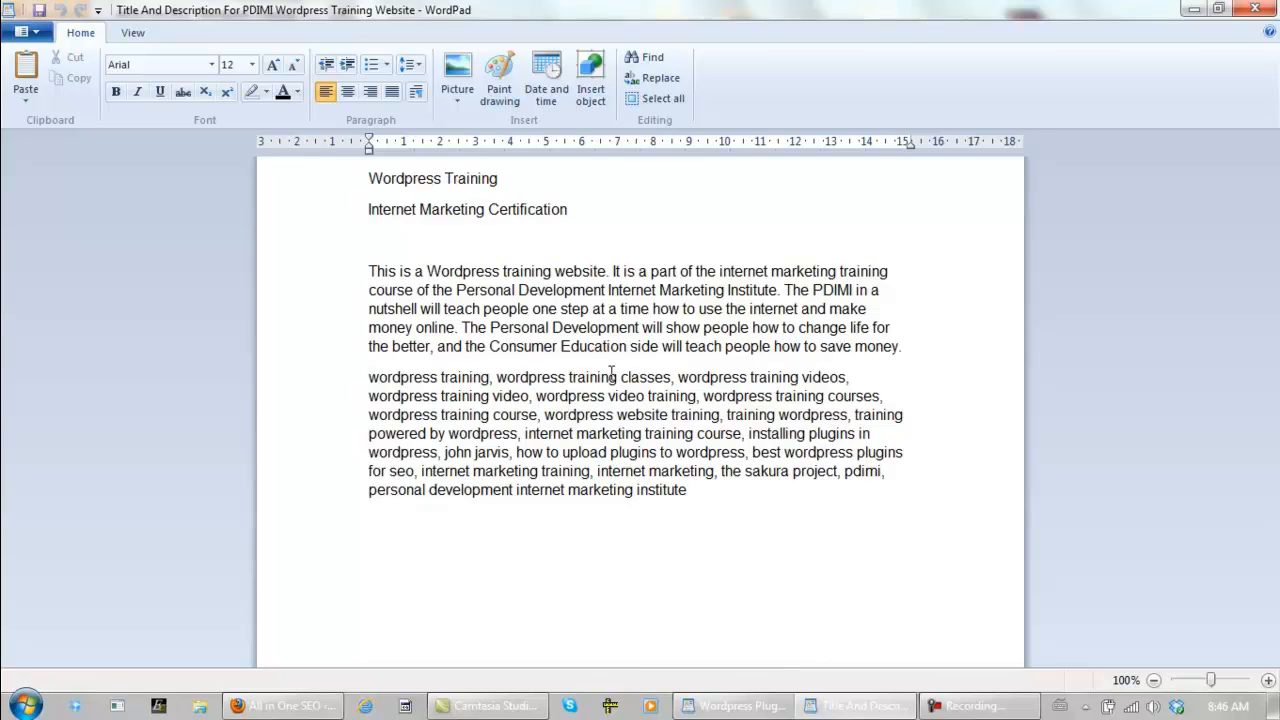
left_click(496, 377)
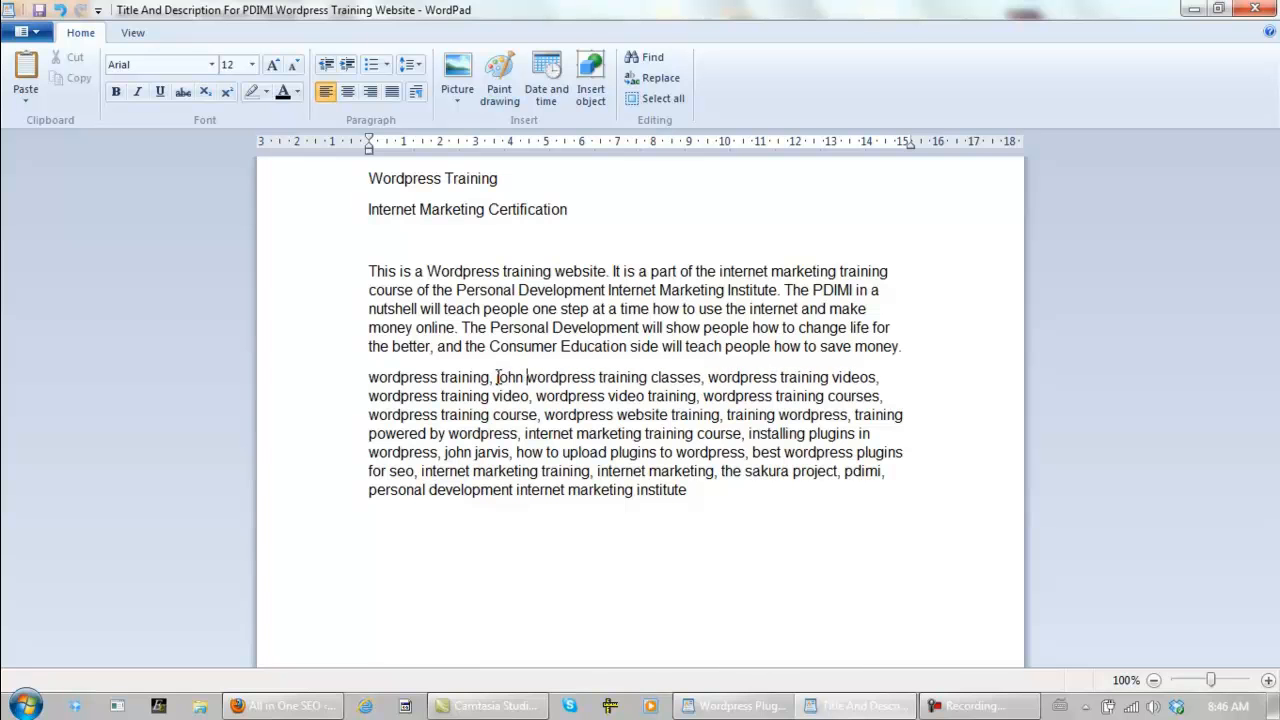
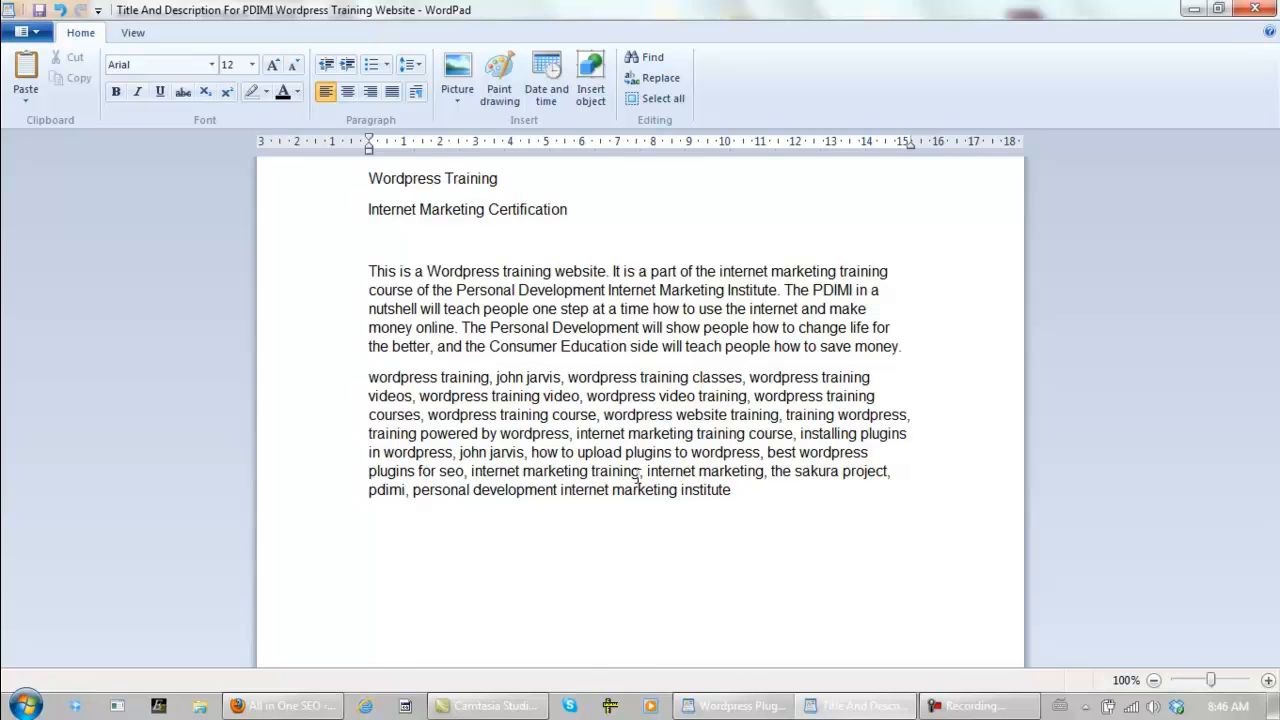
- Copy the whole keyword list from WordPad into Home Keywords in Firefox and remove the trailing line break
left_click_drag(346, 380, 348, 500)
right_click(434, 447)
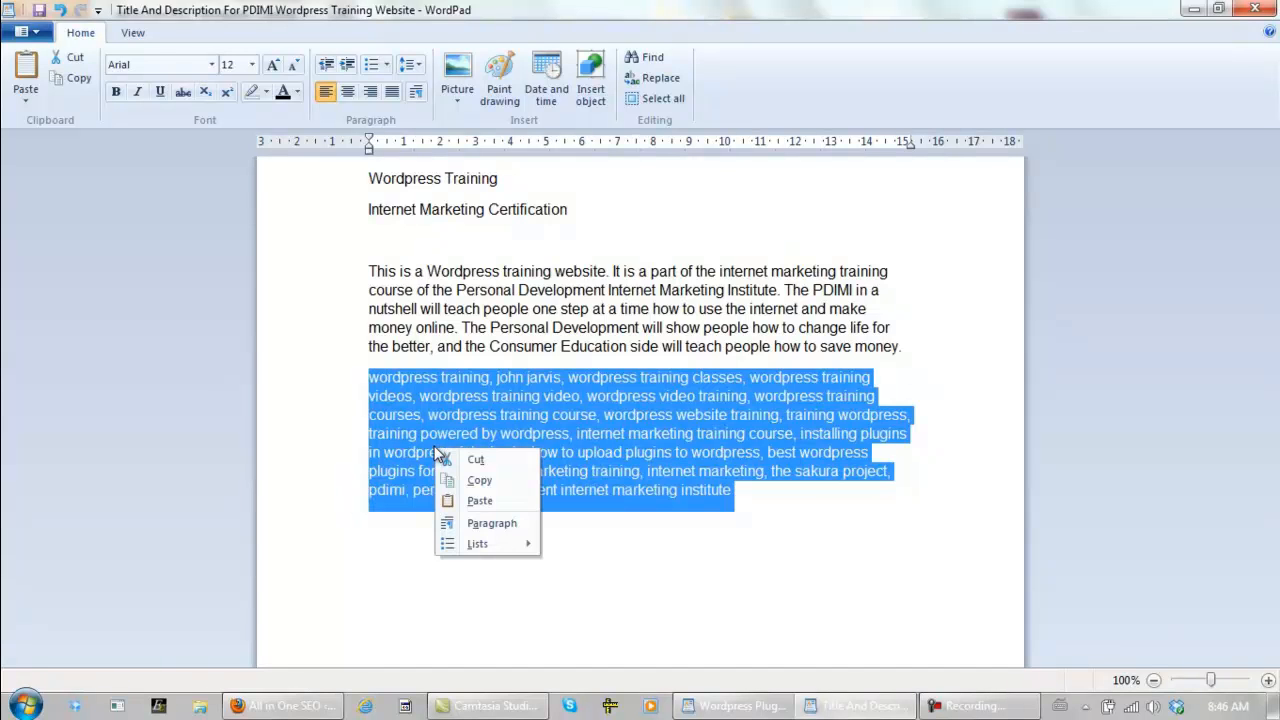
left_click(490, 477)
left_click(290, 706)
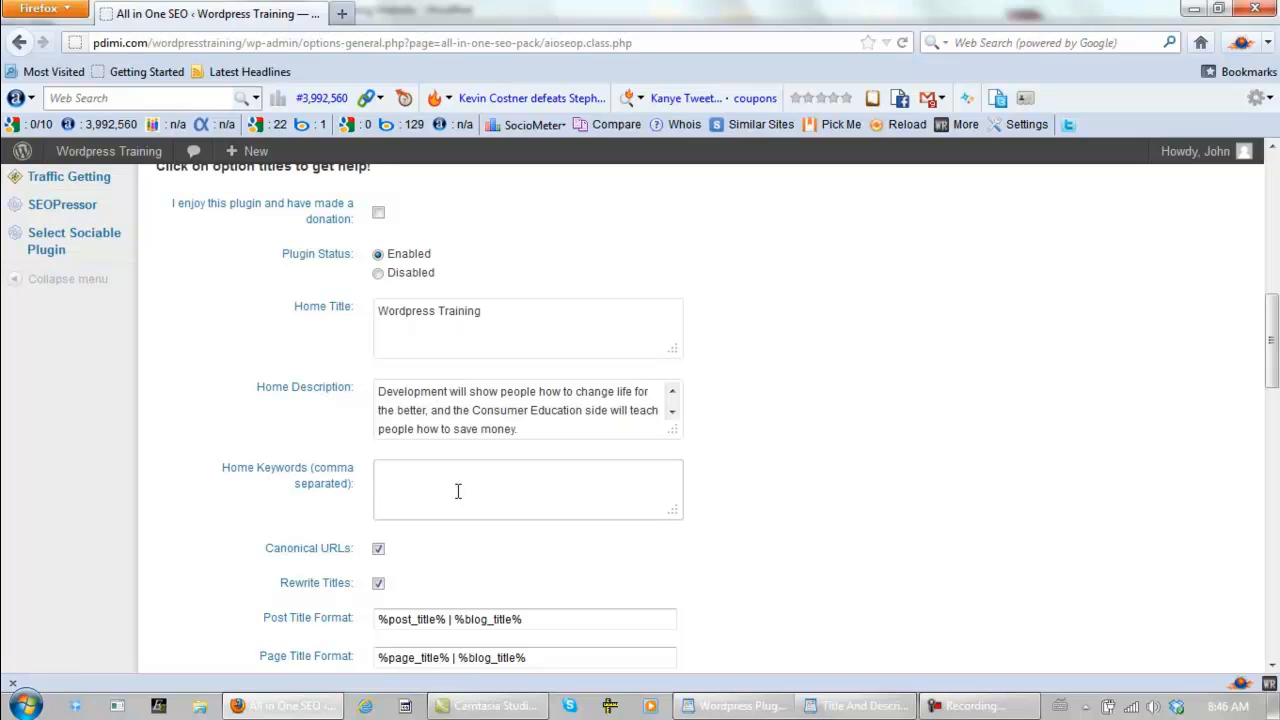
key("ctrl+v")
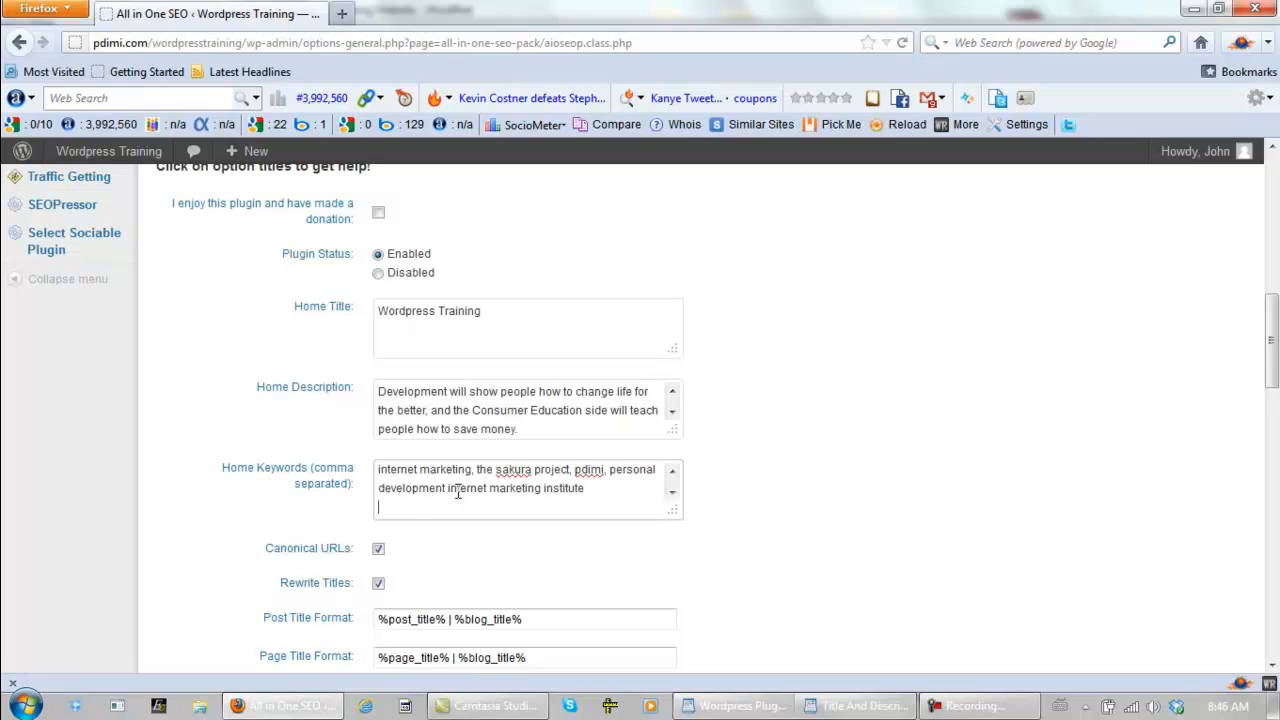
key("BackSpace")
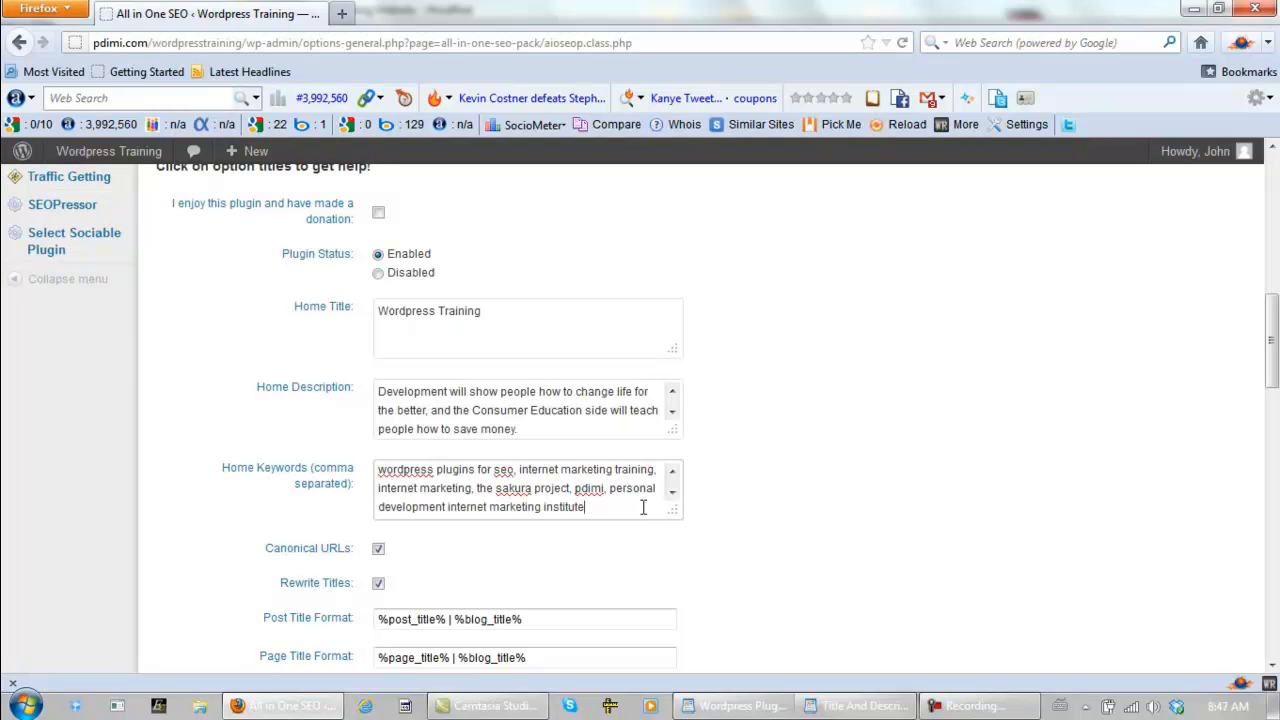
left_click(835, 706)
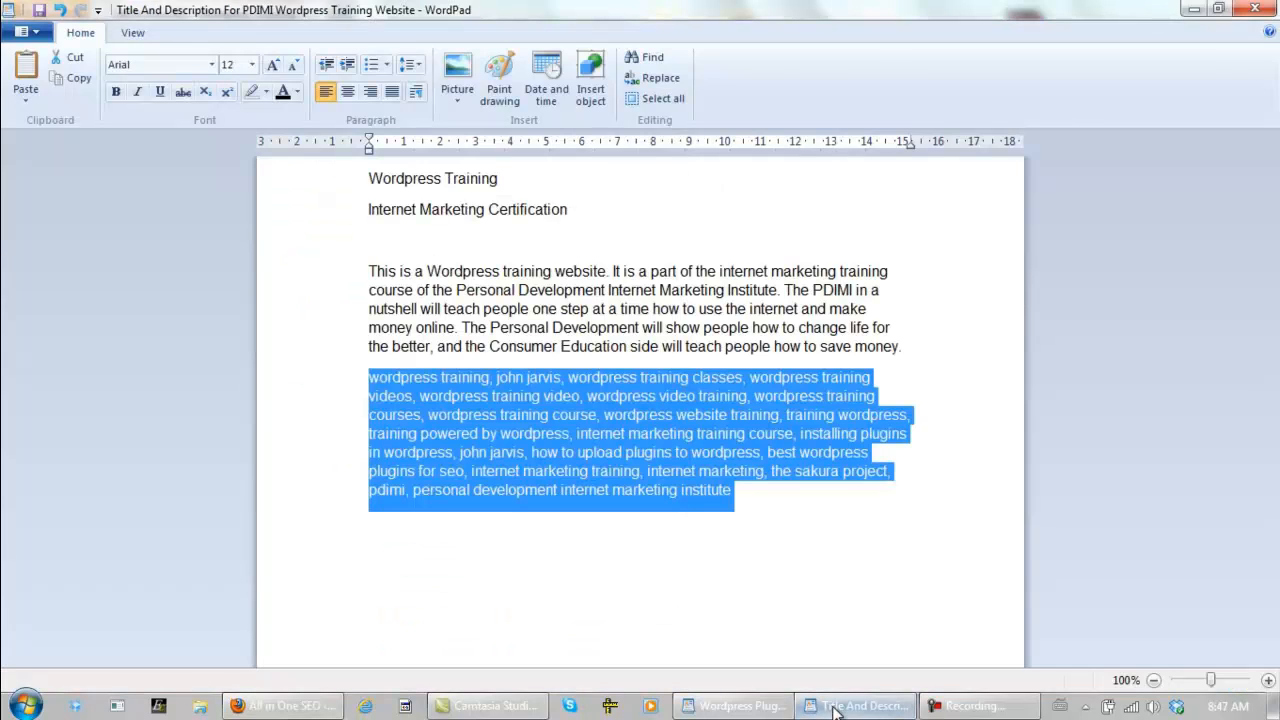
left_click(835, 706)
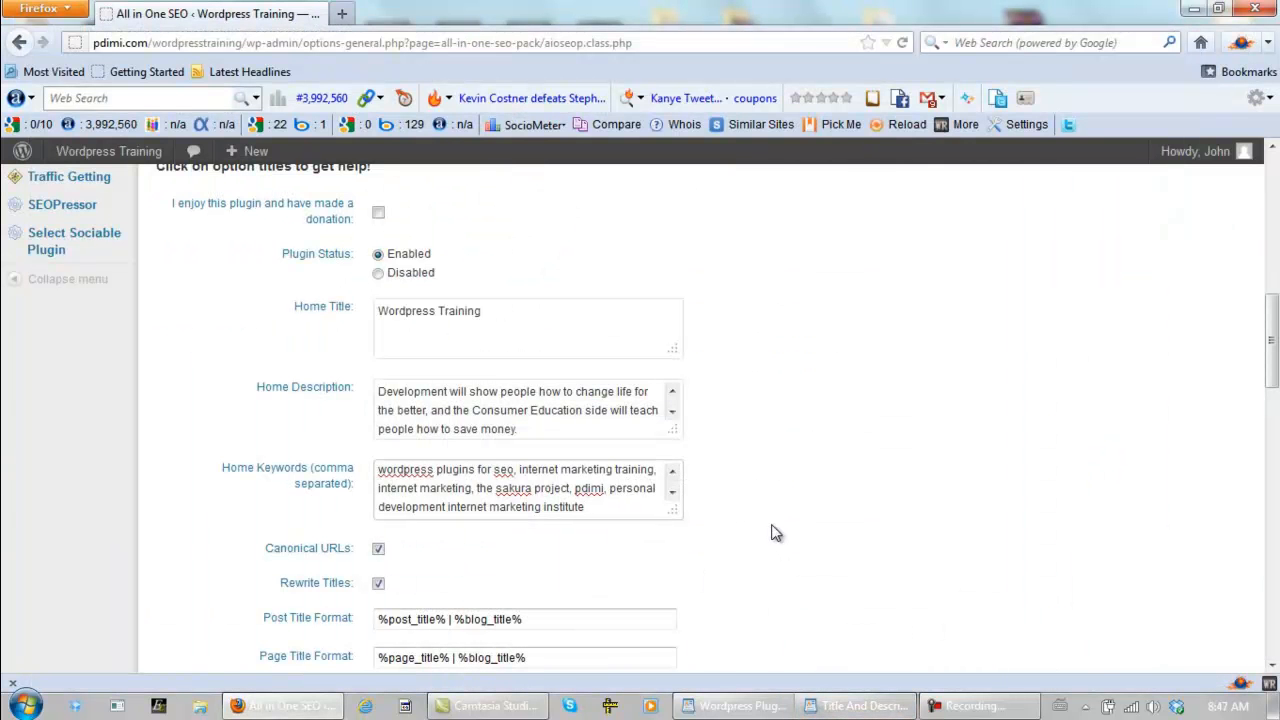
- Enable noindex for Tag Archives and Archives, enable Log important events, and update the plugin options
left_click_drag(1272, 340, 1274, 517)
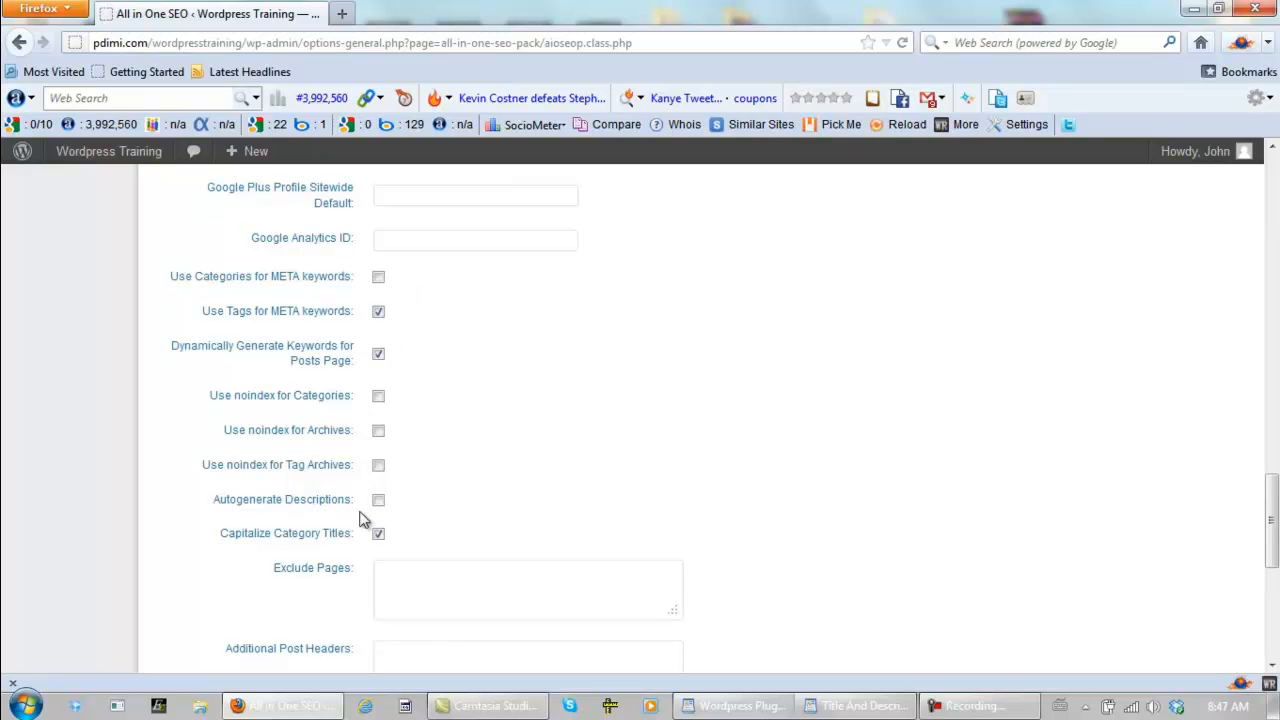
left_click(379, 466)
left_click(379, 432)
scroll(567, 377, "down", 8)
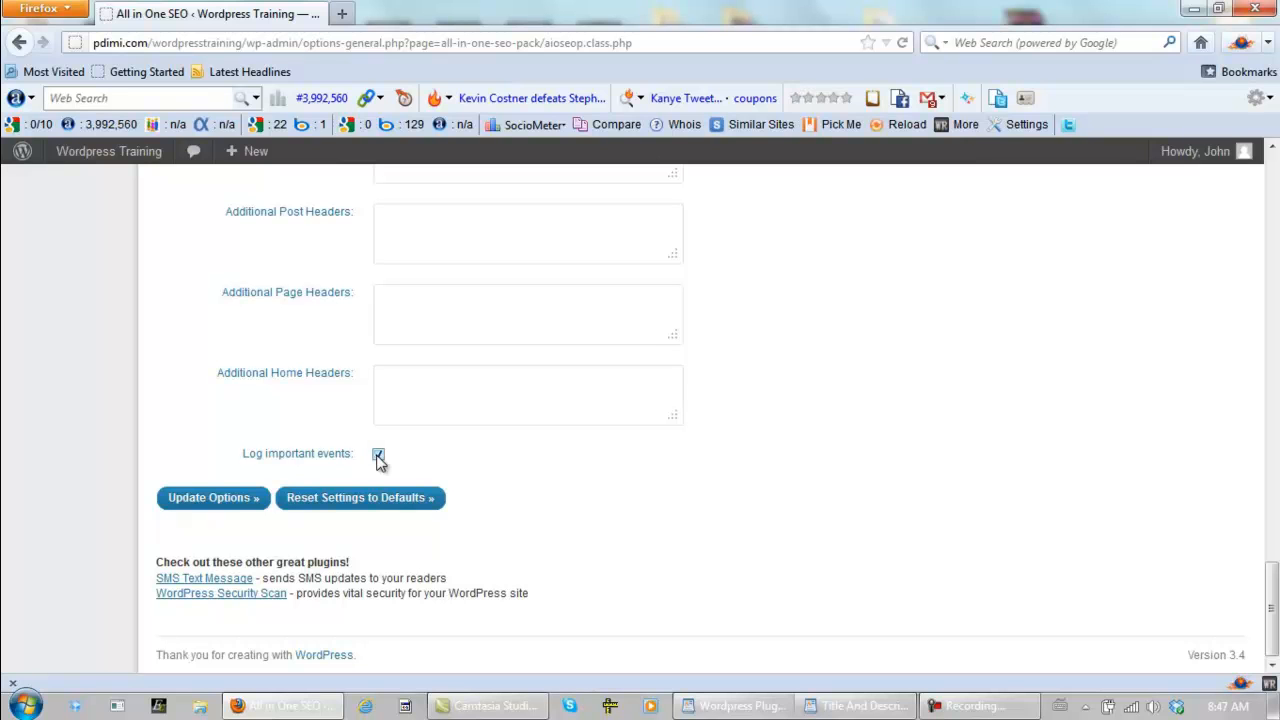
left_click(200, 505)
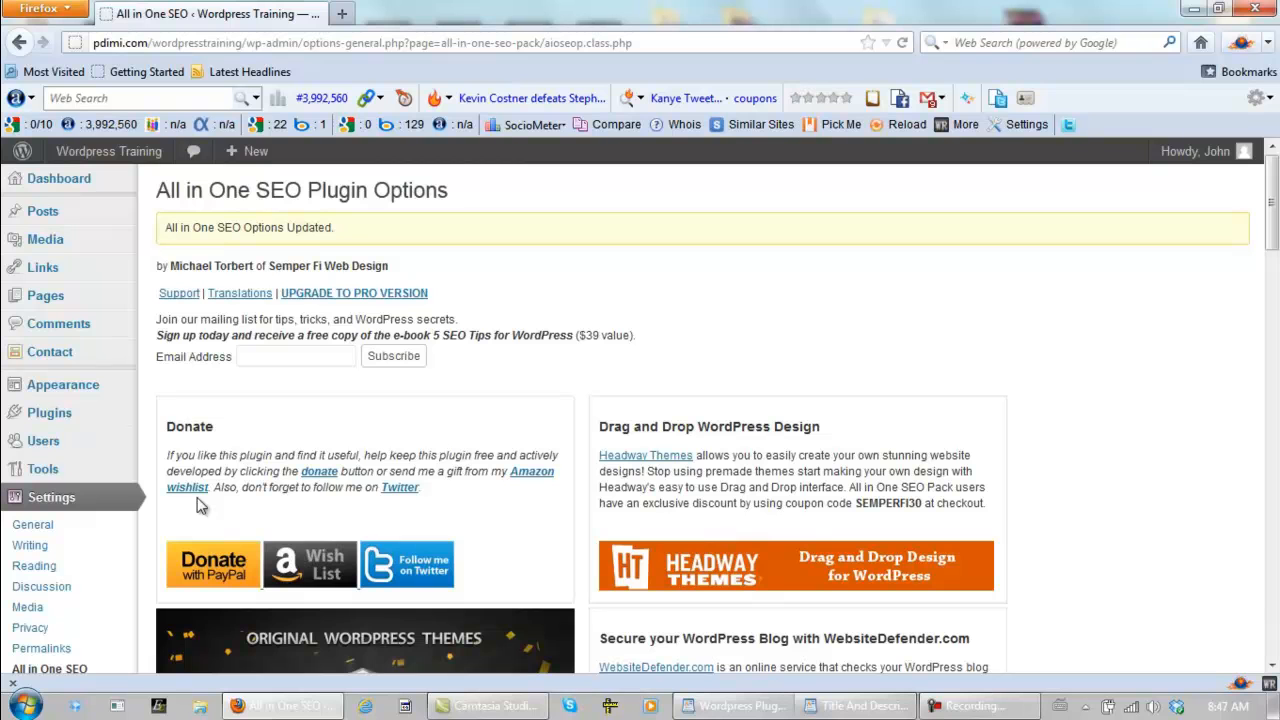
- Return to the Dashboard and view the Wordpress Training site in a new browser tab
left_click(62, 187)
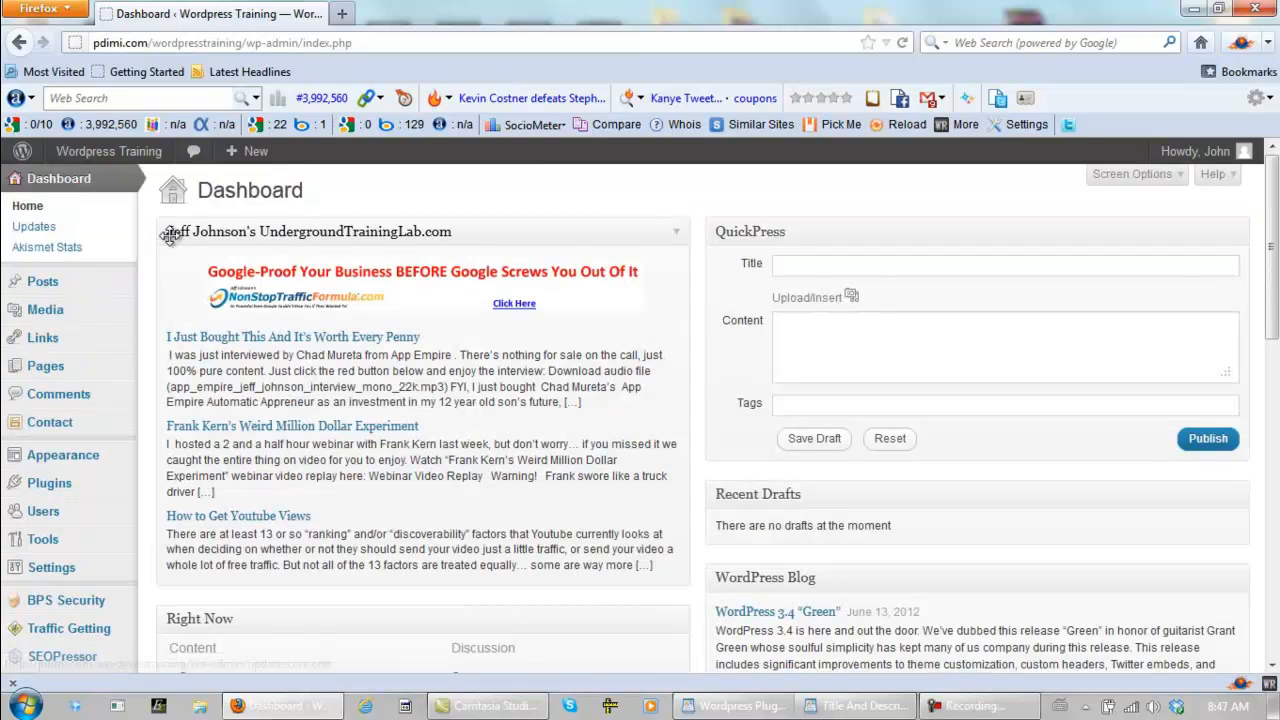
mouse_move(118, 170)
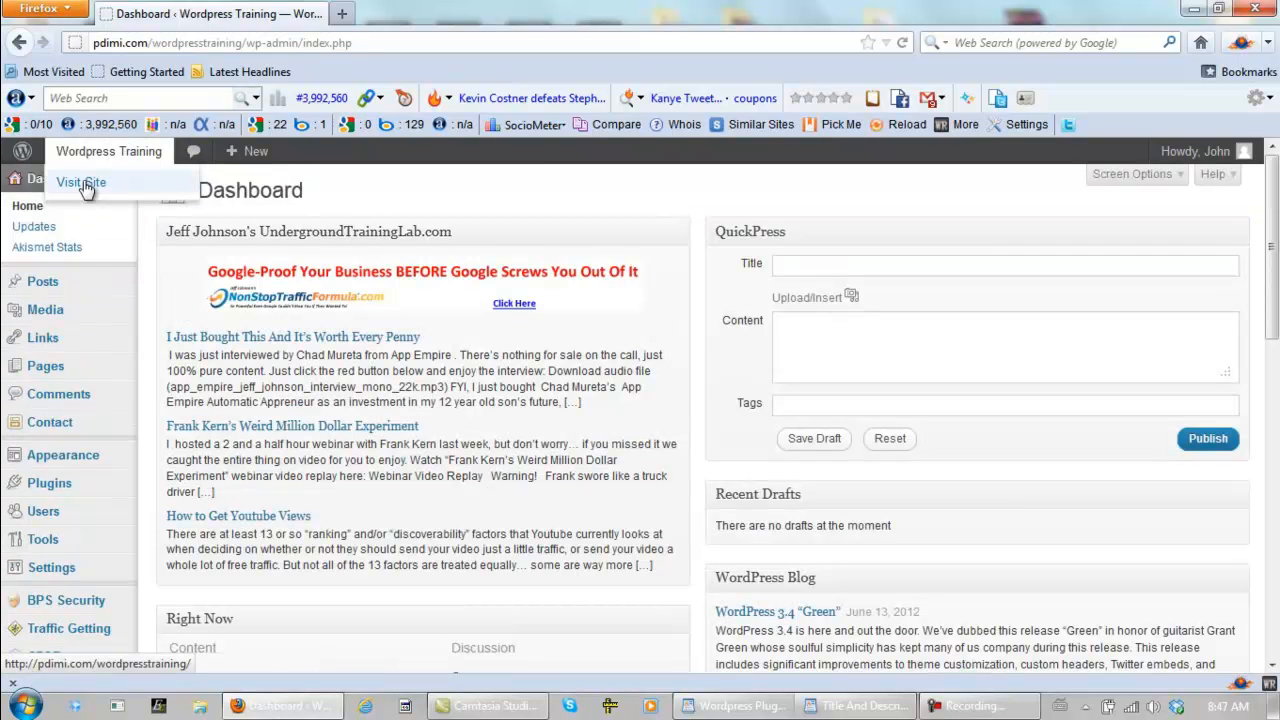
right_click(84, 184)
left_click(134, 199)
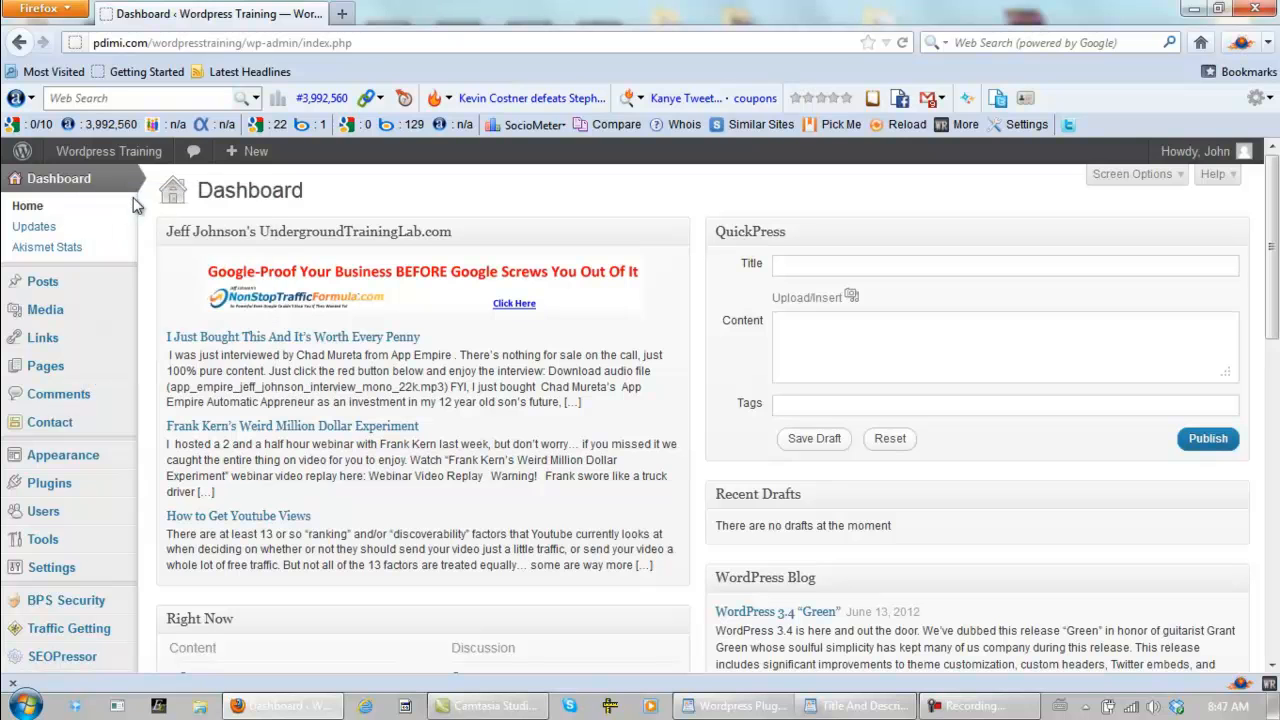
left_click(405, 20)
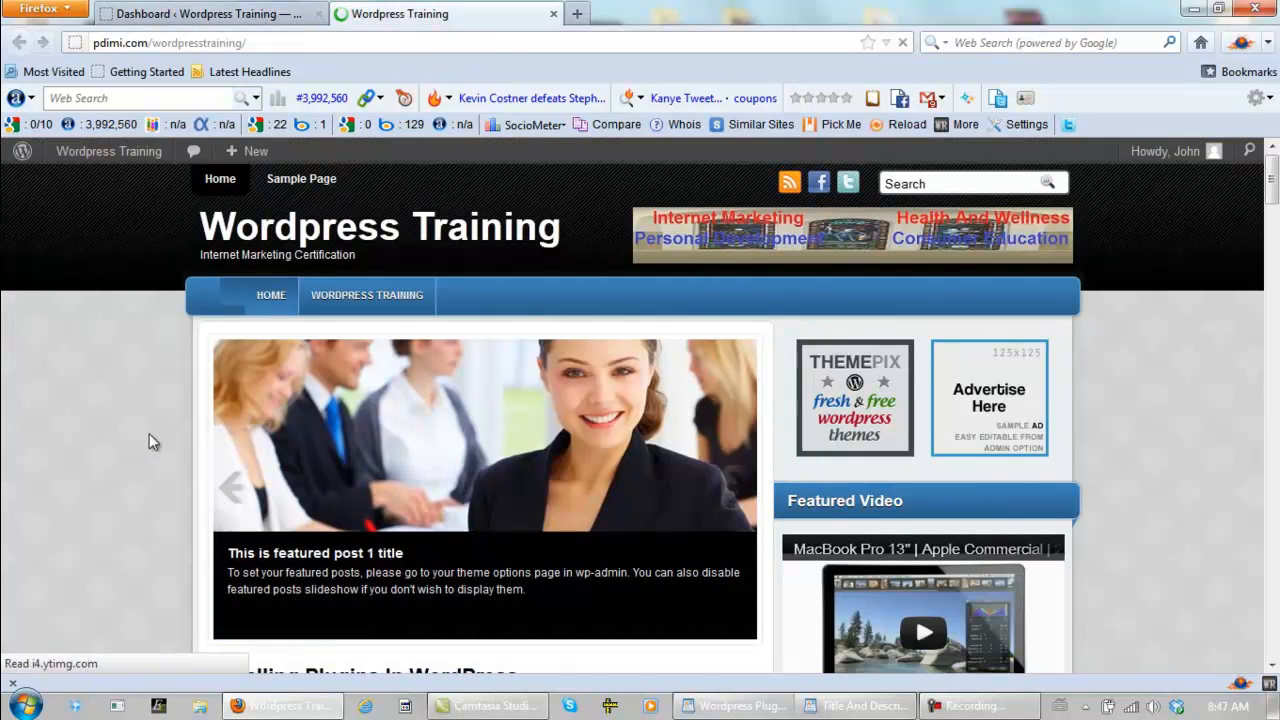
- Go back to the Dashboard tab and examine the installation status of Traffic Getting's recommended plugins
left_click(229, 22)
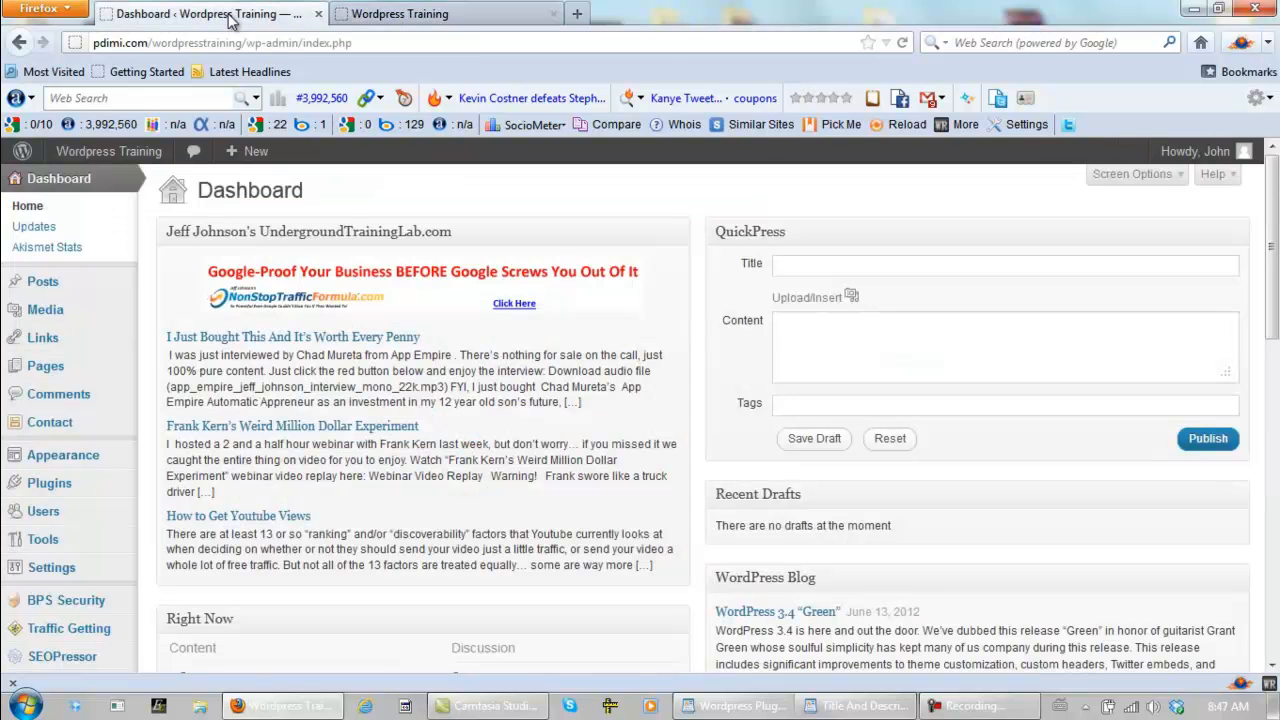
scroll(285, 437, "down", 2)
scroll(285, 437, "down", 3)
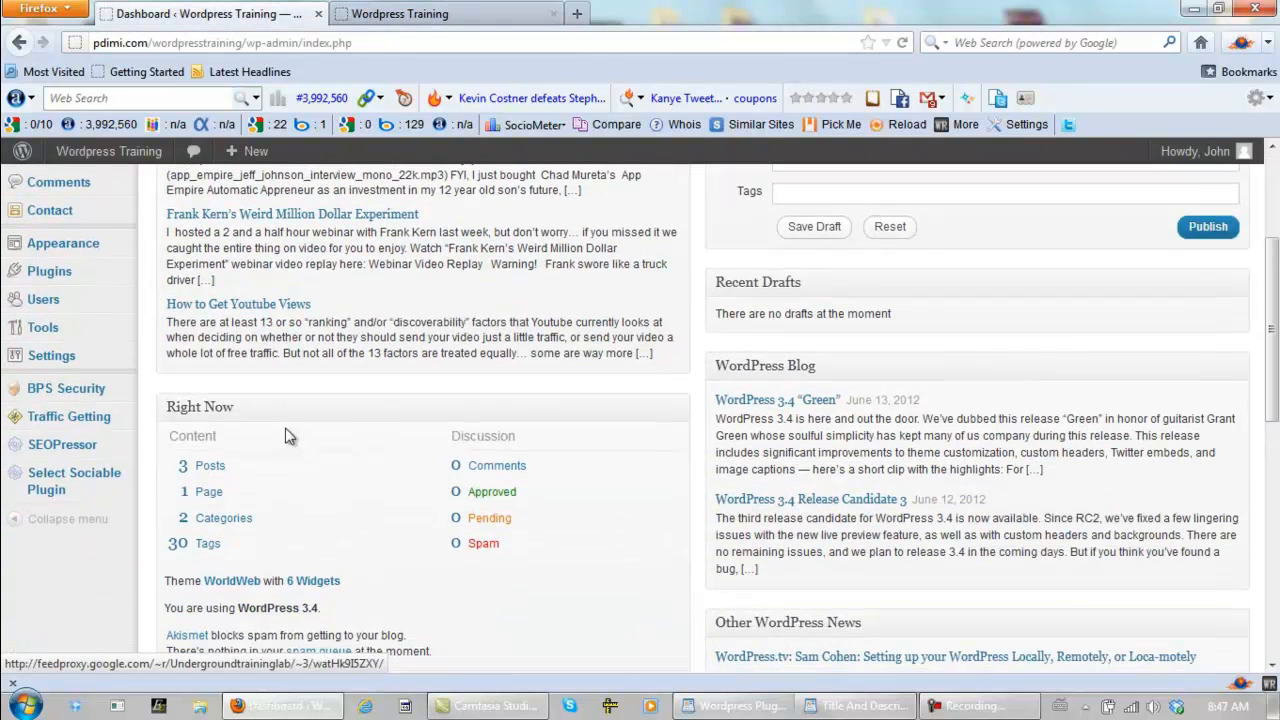
mouse_move(100, 414)
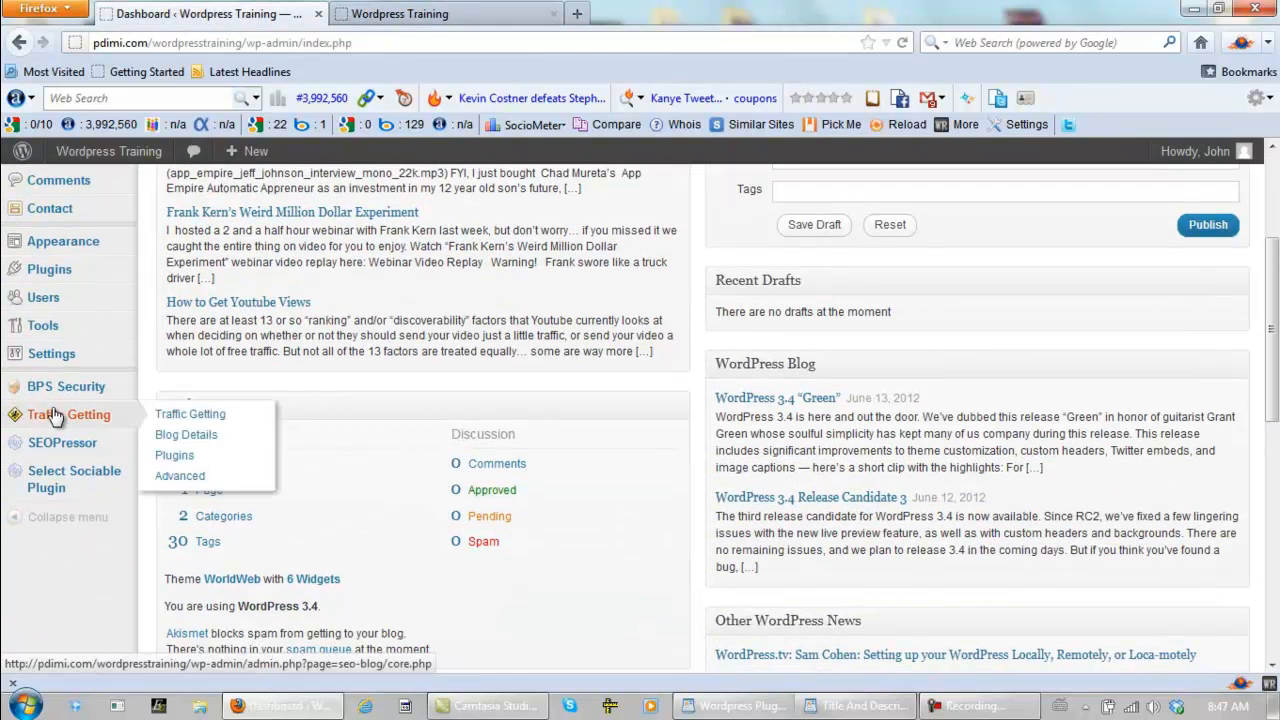
left_click(190, 460)
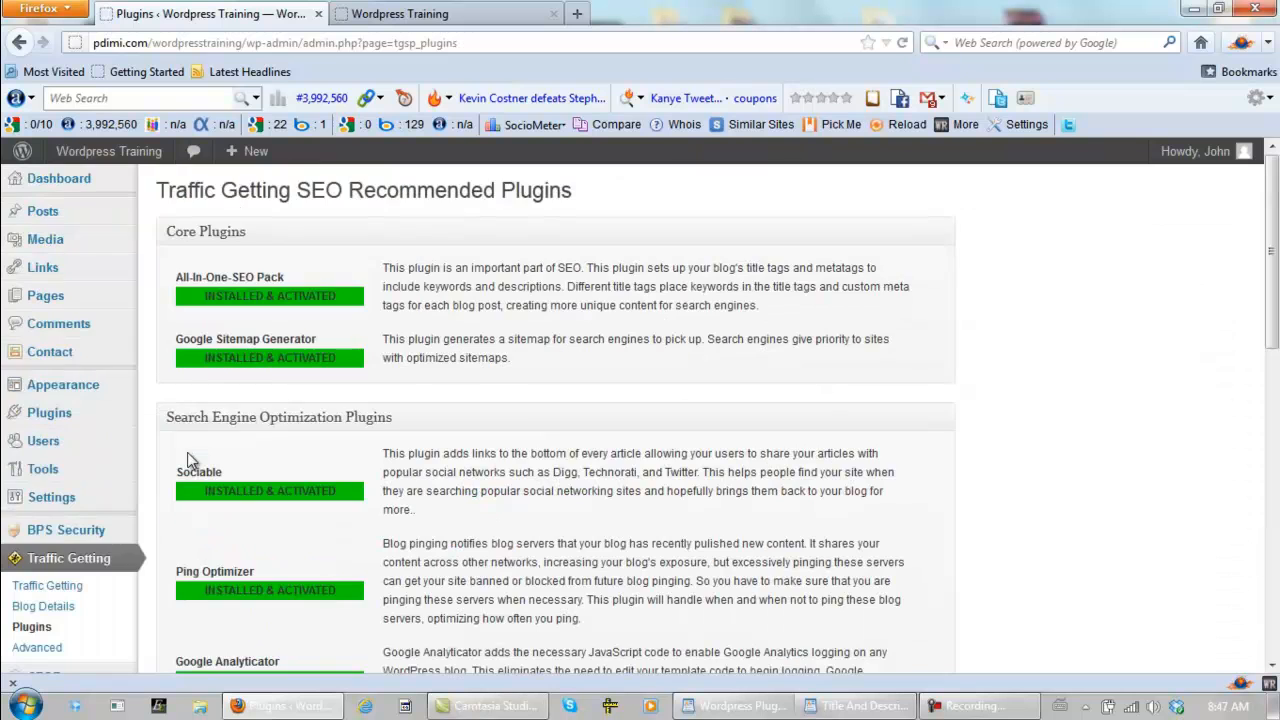
left_click(1272, 362)
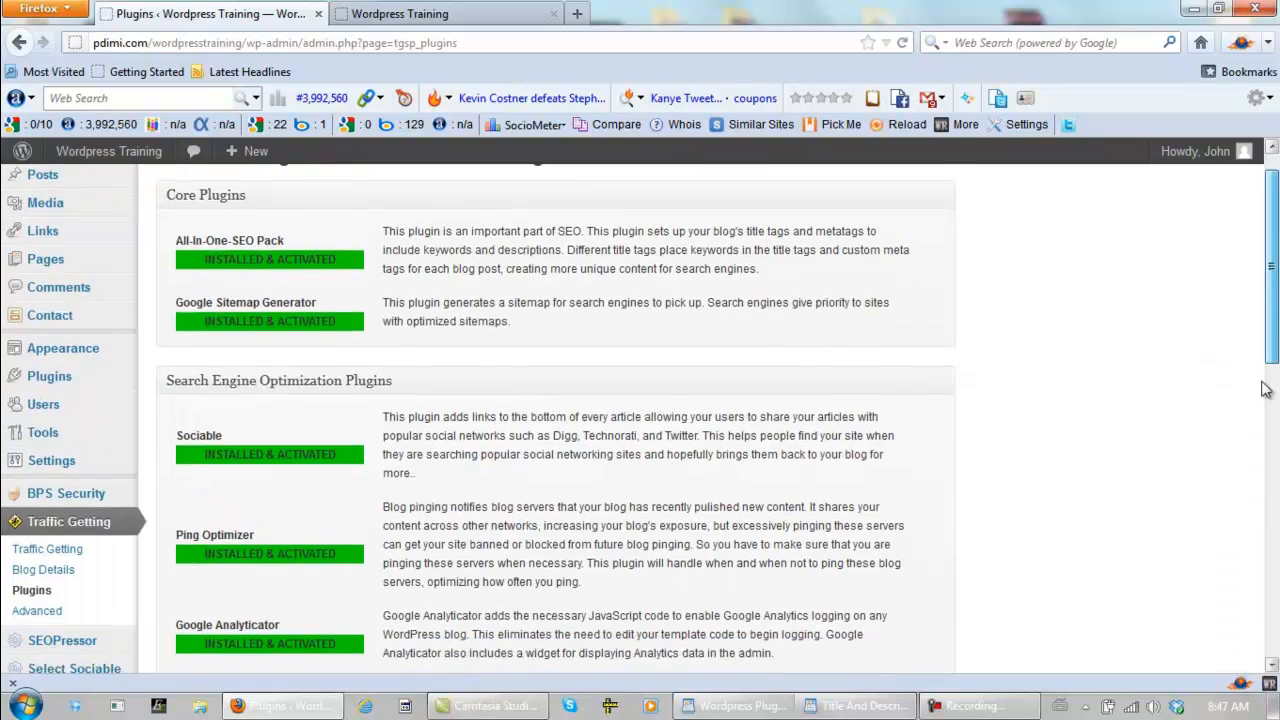
left_click(1275, 229)
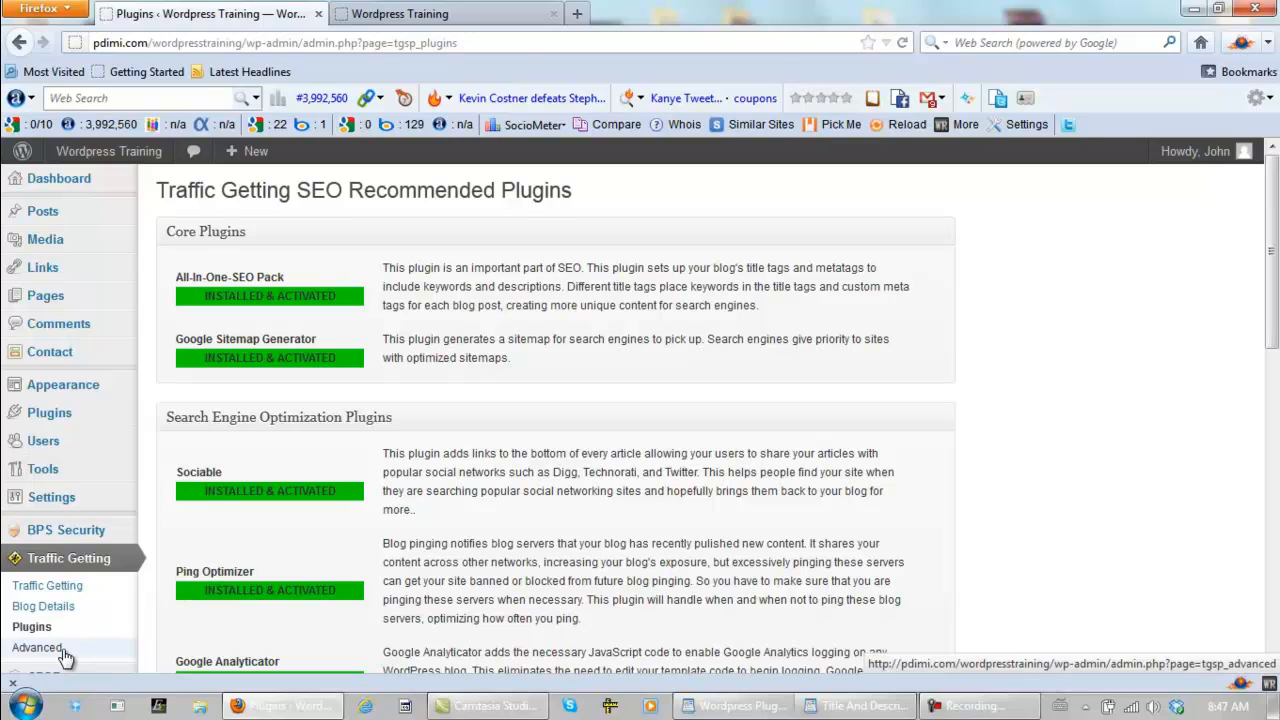
- Open the Traffic Getting plugin's Advanced page to check its optimization and permalink settings
left_click(55, 188)
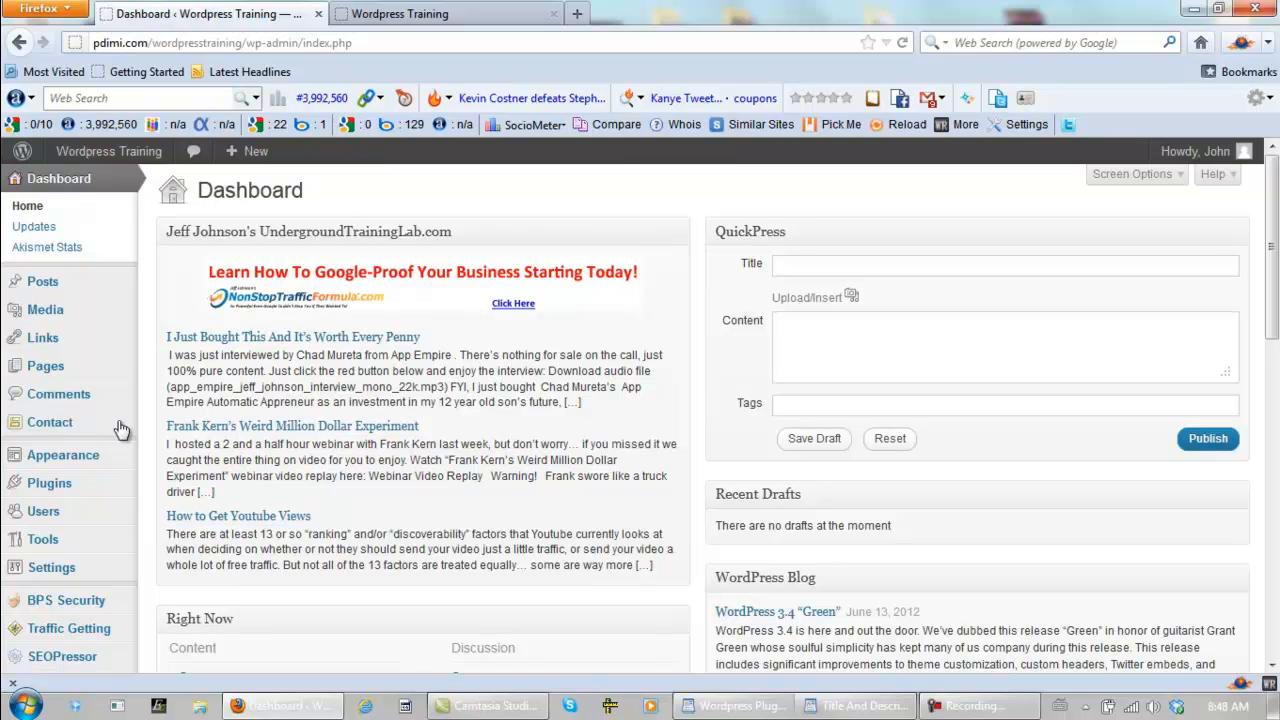
scroll(196, 425, "down", 5)
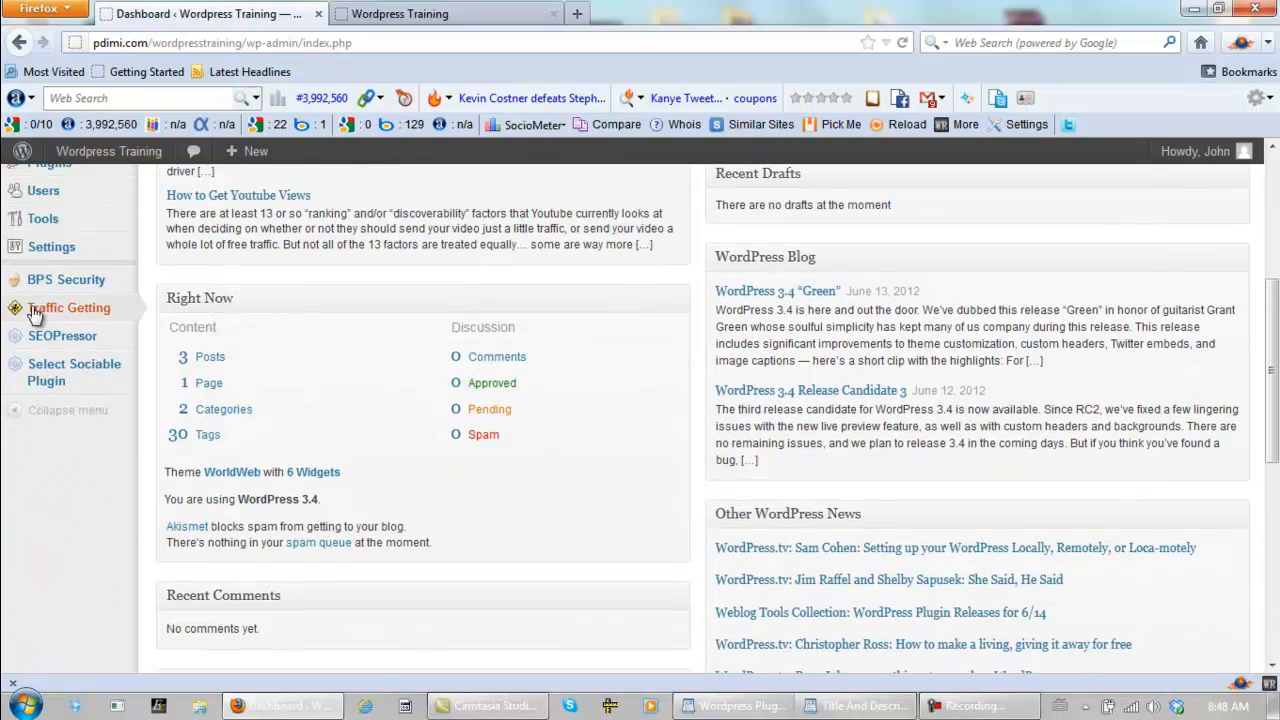
mouse_move(80, 312)
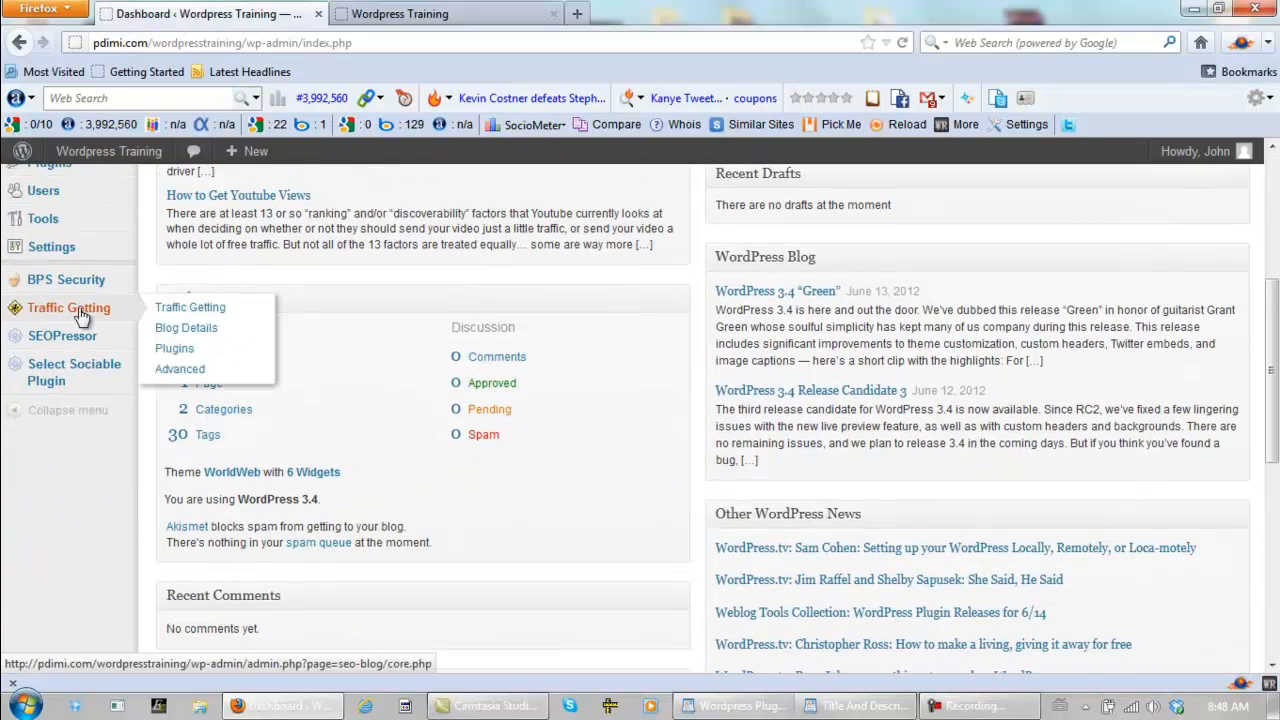
left_click(193, 372)
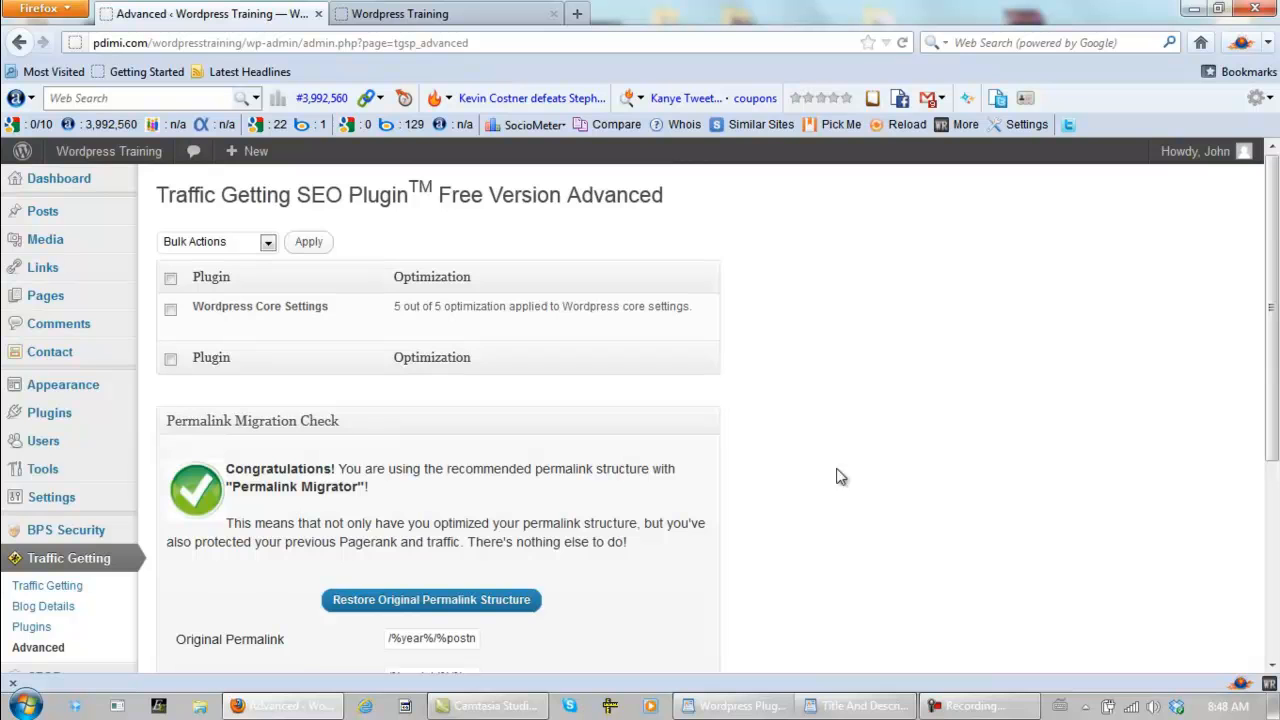
- Switch off Traffic Getting's dashboard widget and submit the change on its Advanced page
scroll(845, 458, "down", 2)
scroll(839, 458, "down", 3)
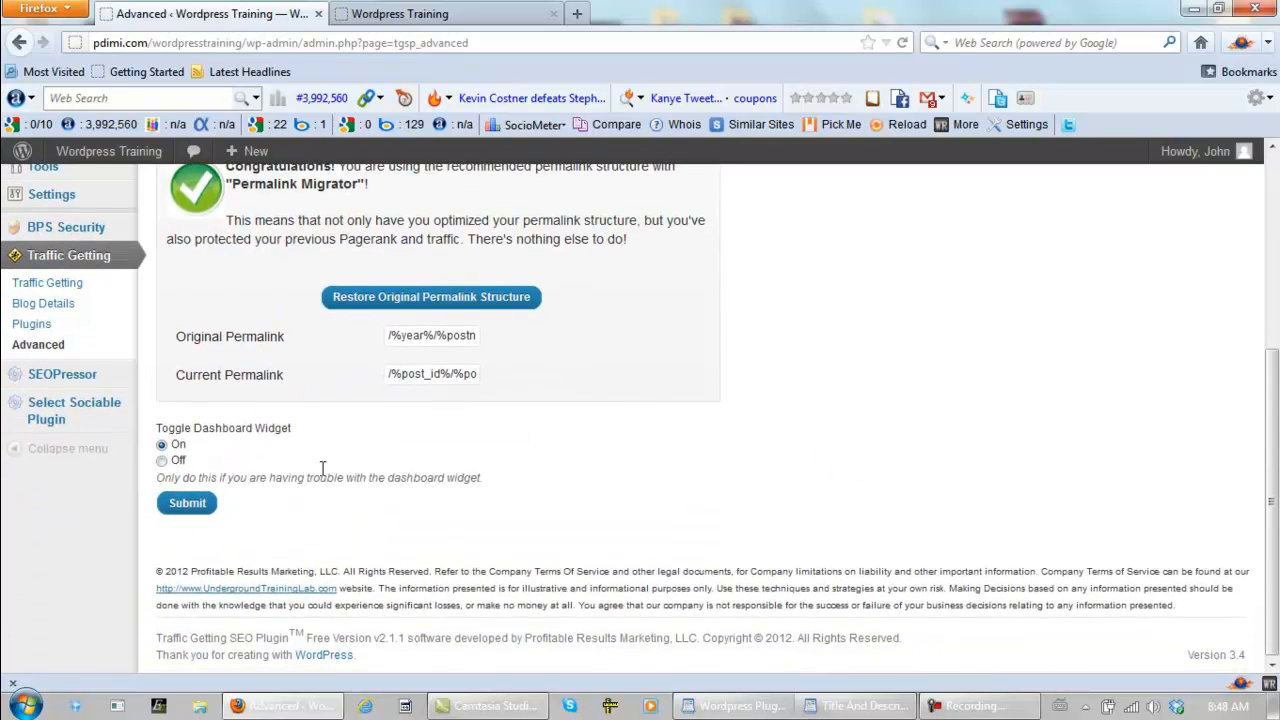
left_click(161, 461)
left_click(185, 505)
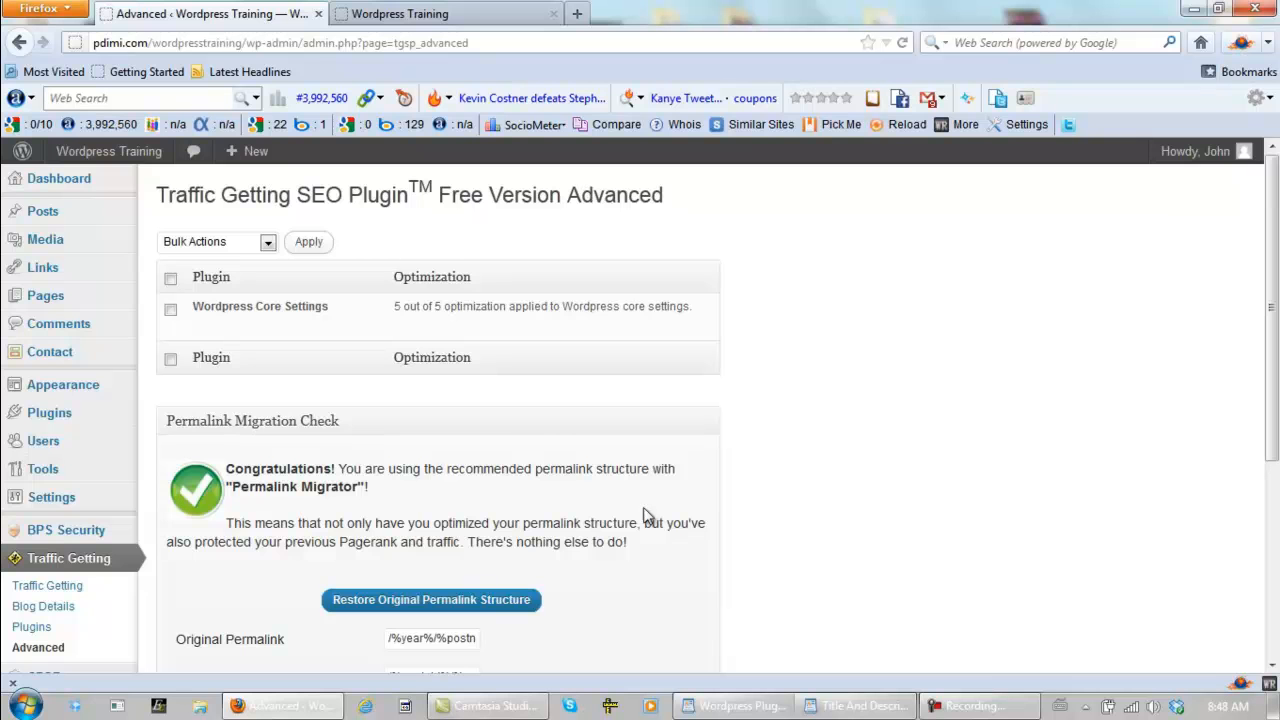
scroll(891, 451, "down", 5)
scroll(870, 448, "down", 2)
scroll(871, 445, "up", 7)
- Return to the Dashboard, open General Settings, and try the Anyone can register option before clearing it again
left_click(50, 180)
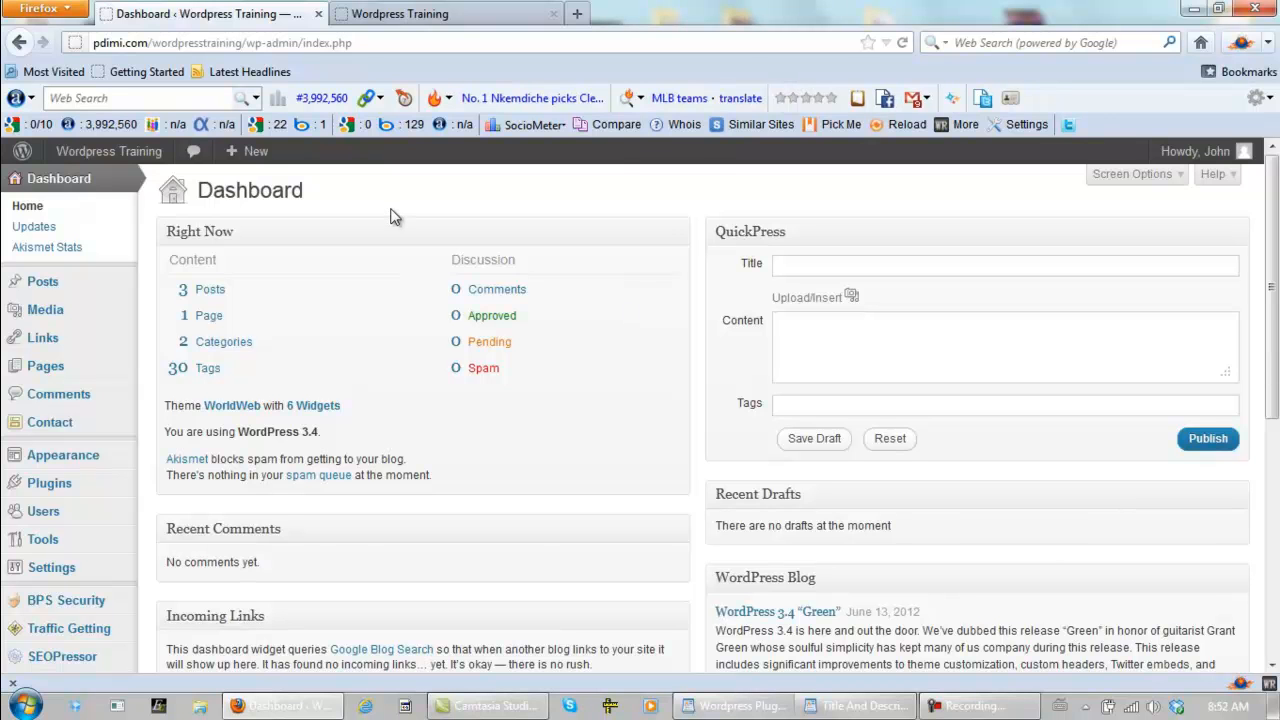
scroll(393, 220, "down", 2)
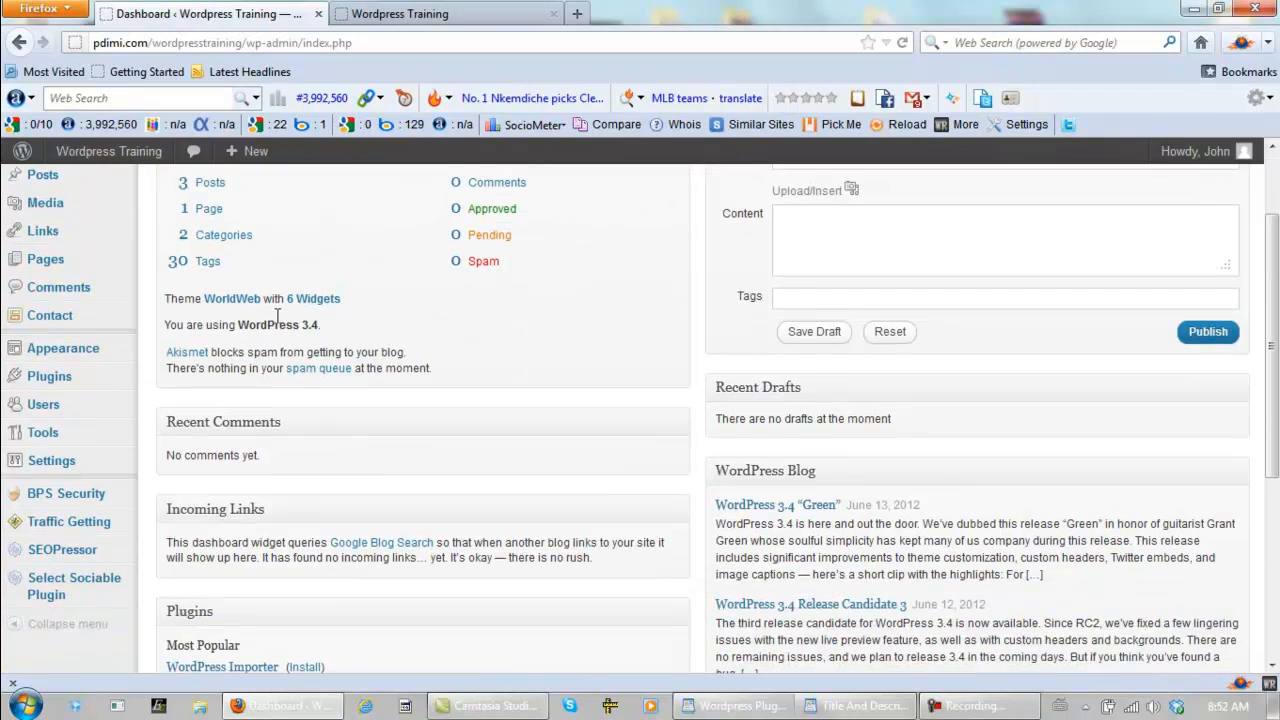
mouse_move(51, 466)
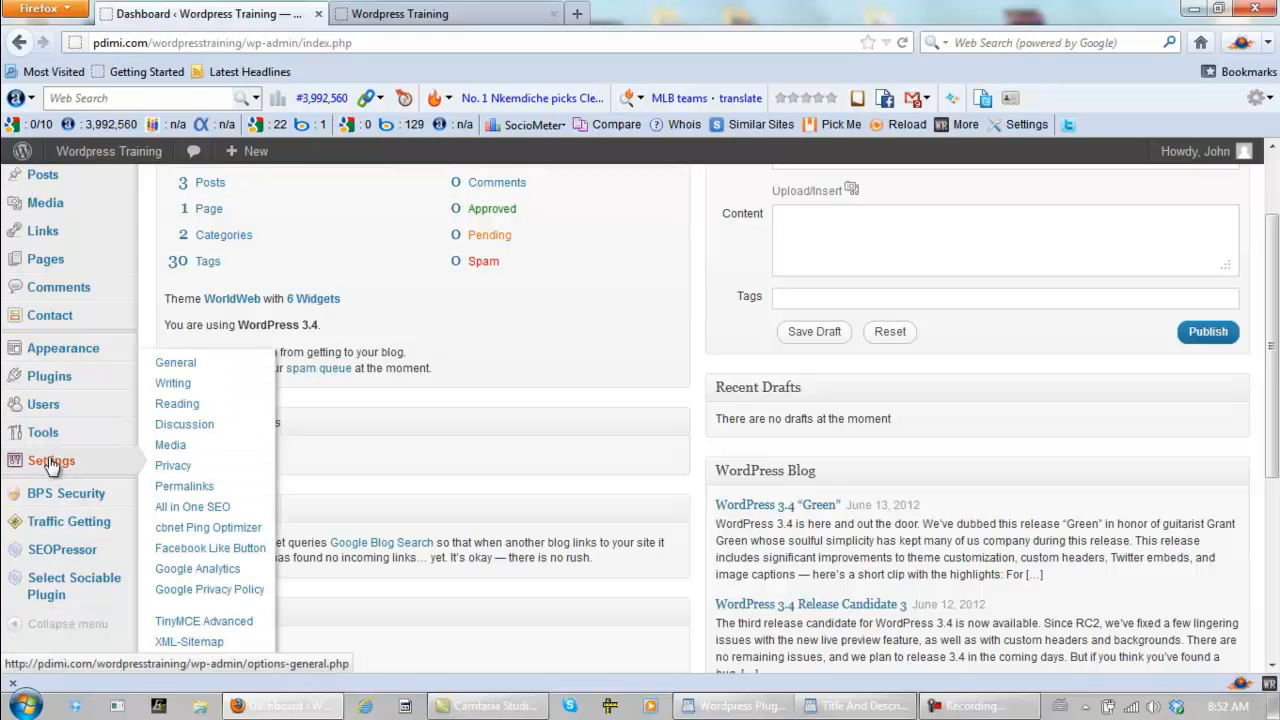
left_click(184, 367)
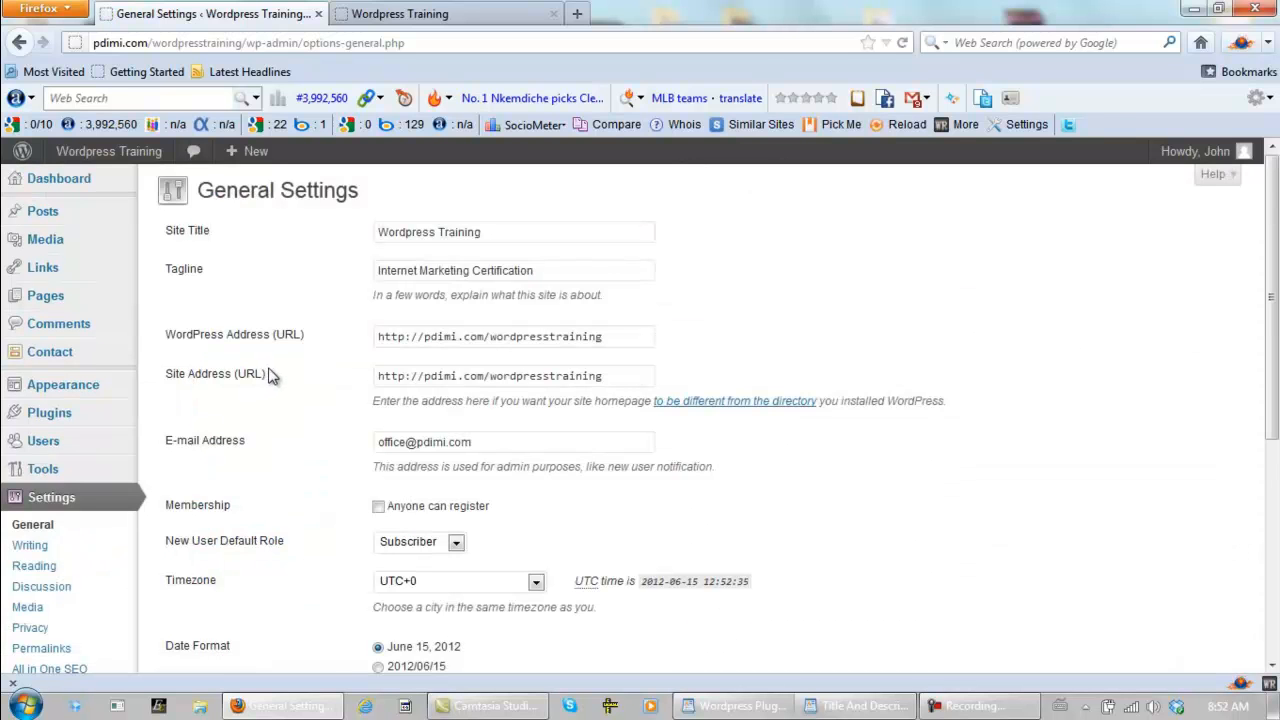
left_click(378, 508)
left_click(379, 507)
- Set the site's timezone to Toronto
scroll(305, 477, "down", 4)
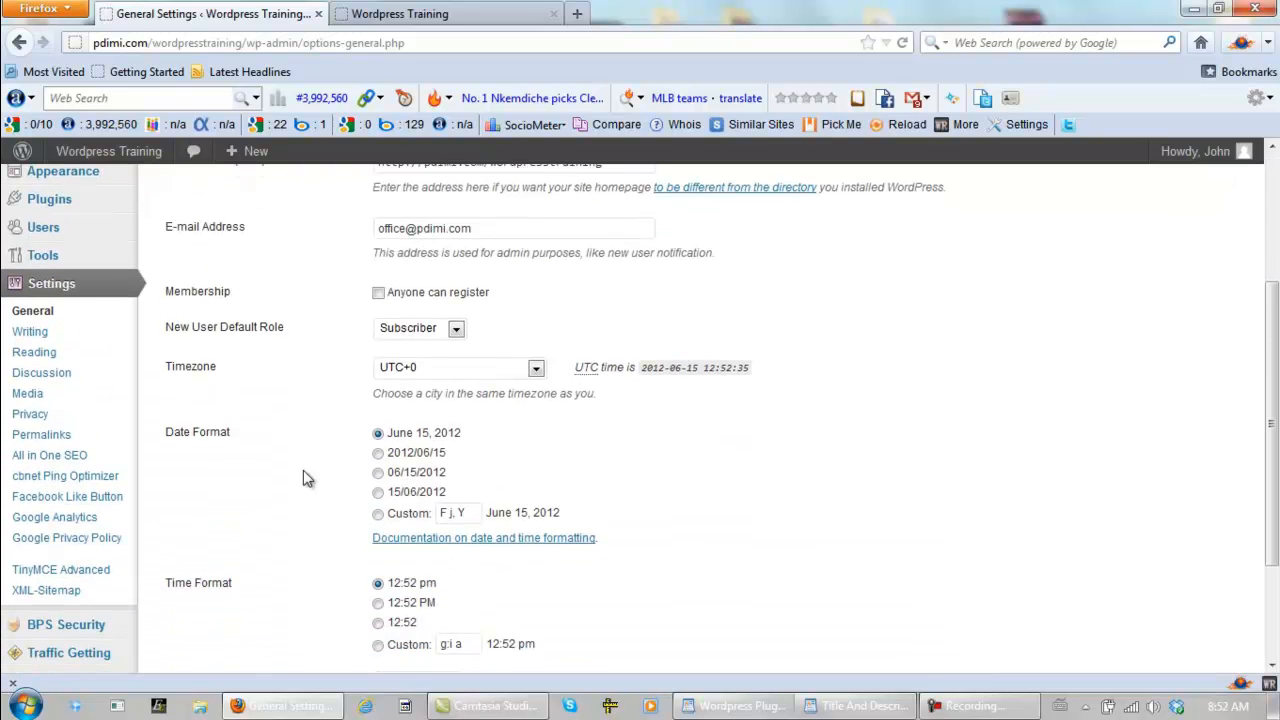
left_click(535, 368)
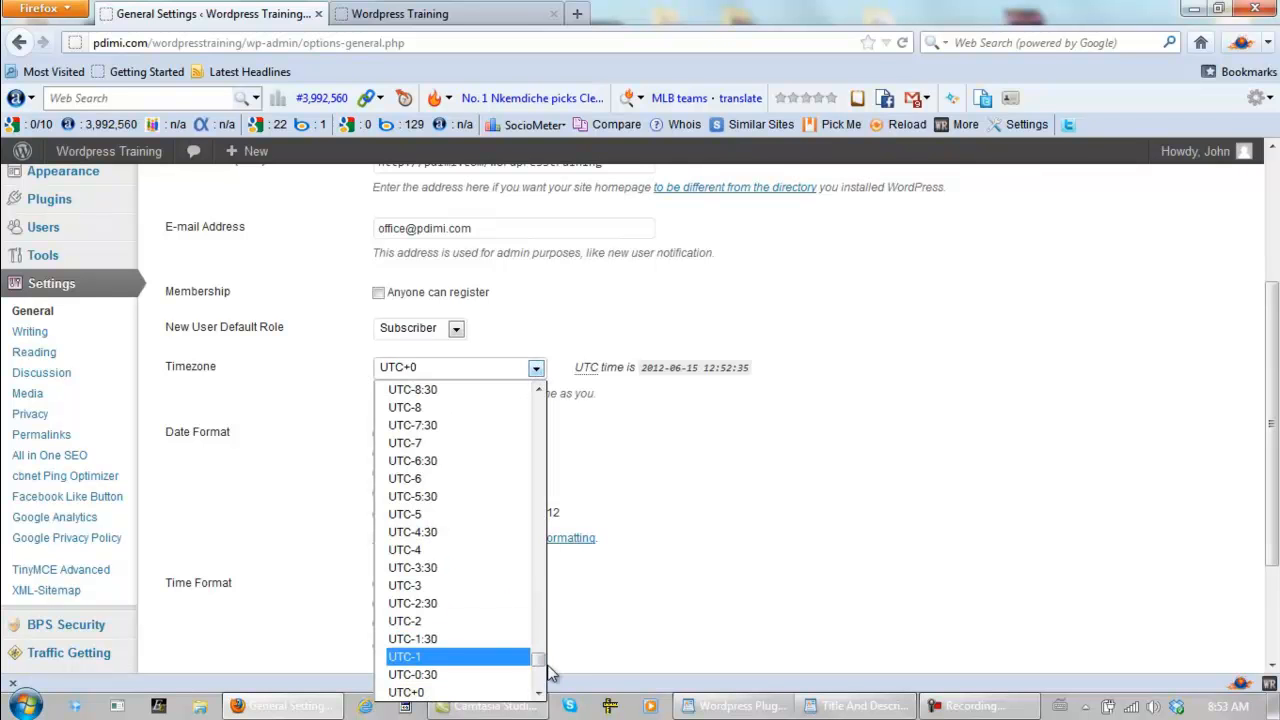
left_click_drag(538, 662, 538, 560)
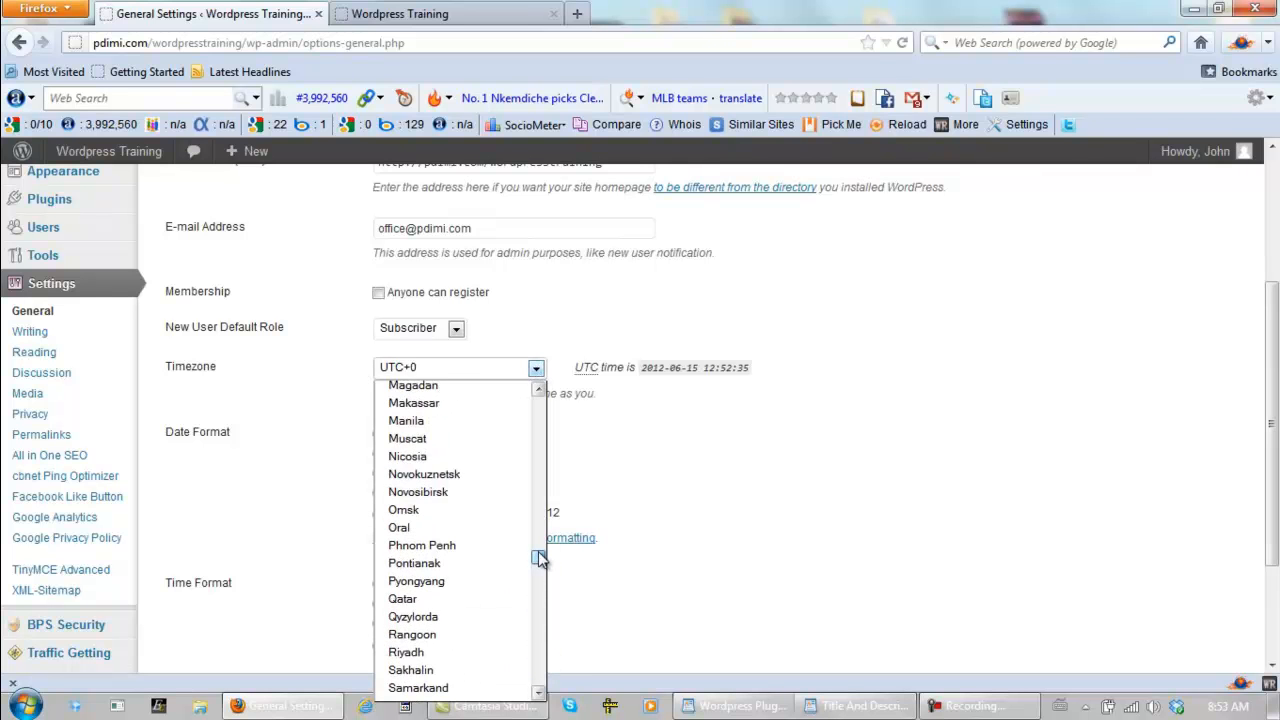
scroll(480, 560, "up", 2)
scroll(477, 545, "up", 14)
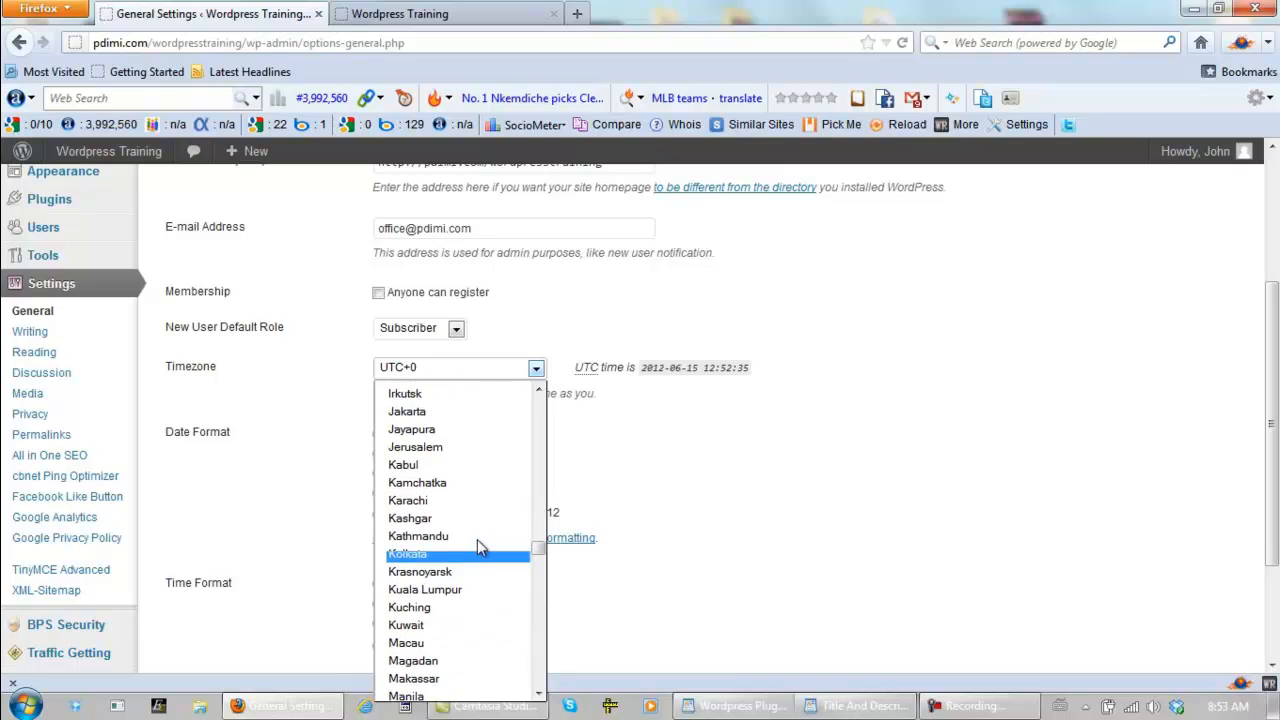
scroll(477, 541, "up", 7)
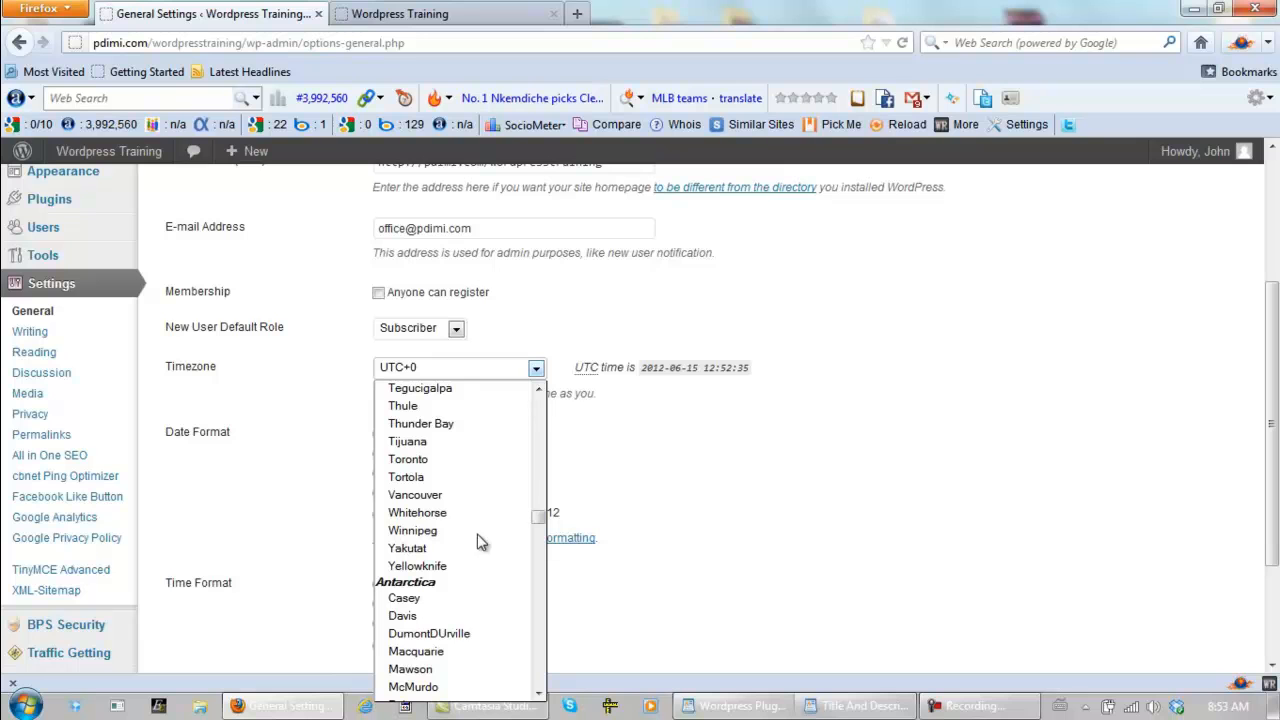
left_click(420, 461)
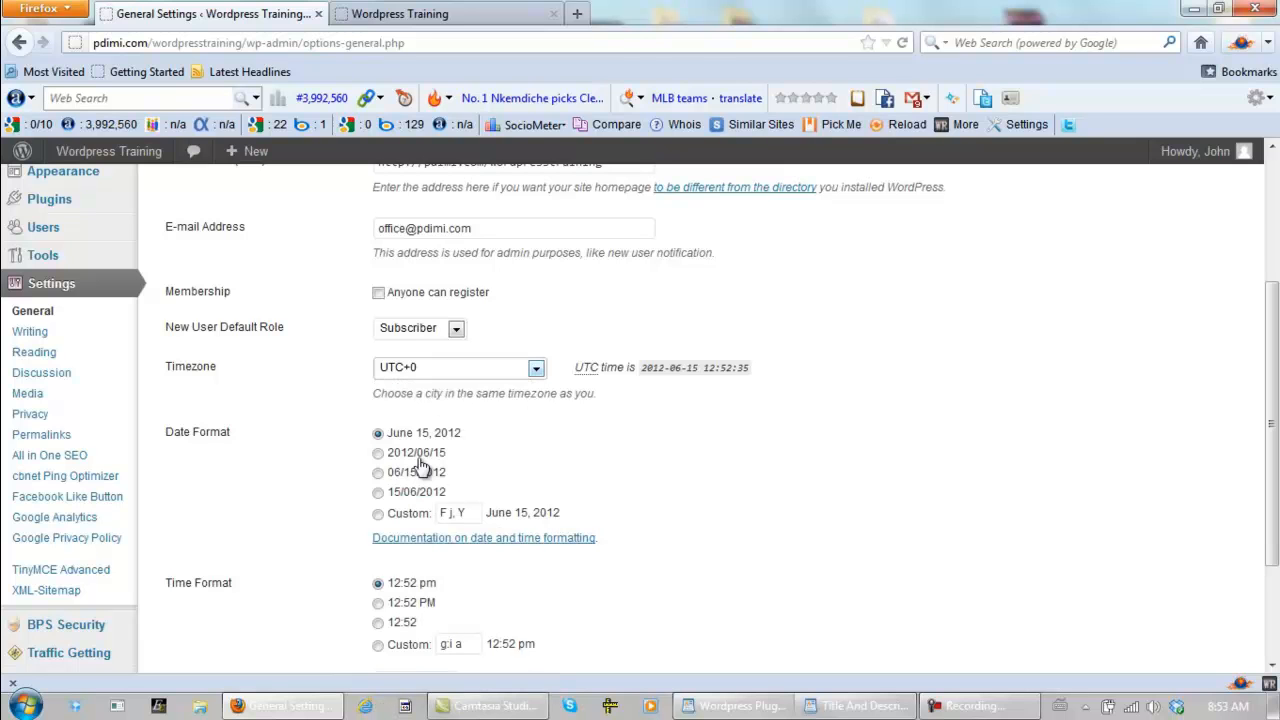
- Set the date format to 2012/06/15 and the time format to 12:52 PM, and save the General Settings
left_click(378, 454)
left_click(378, 603)
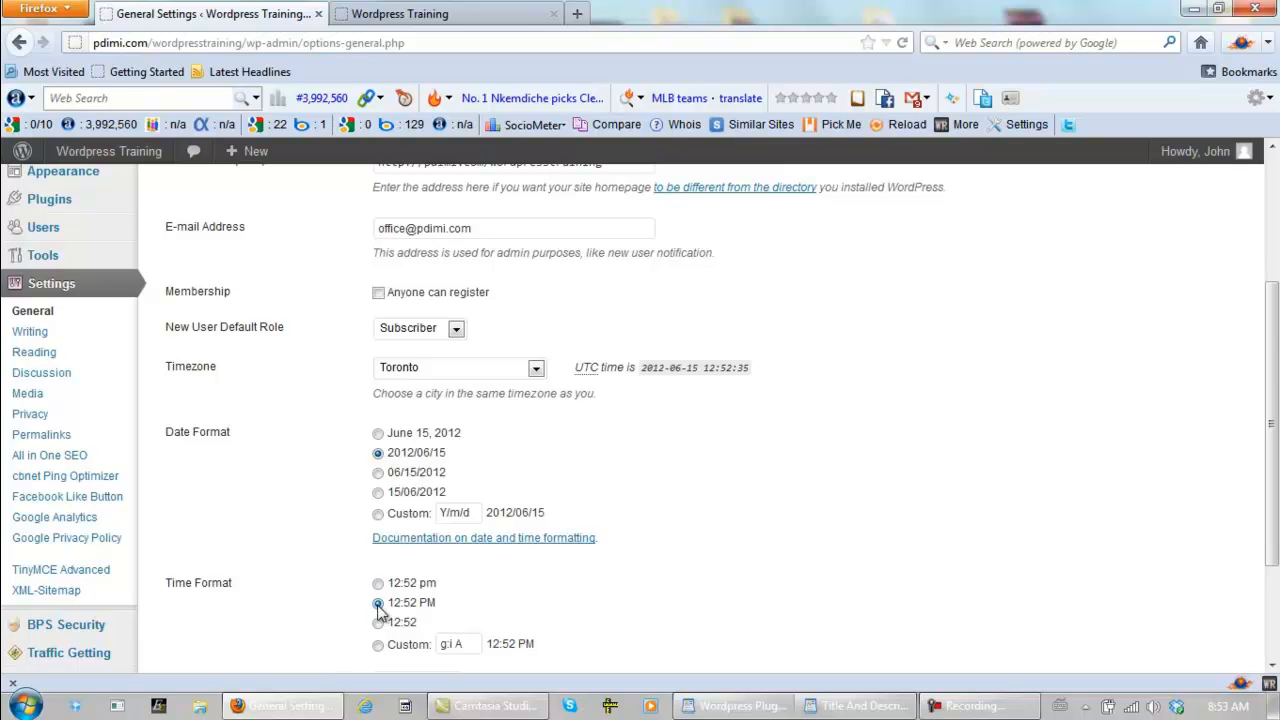
scroll(690, 535, "down", 3)
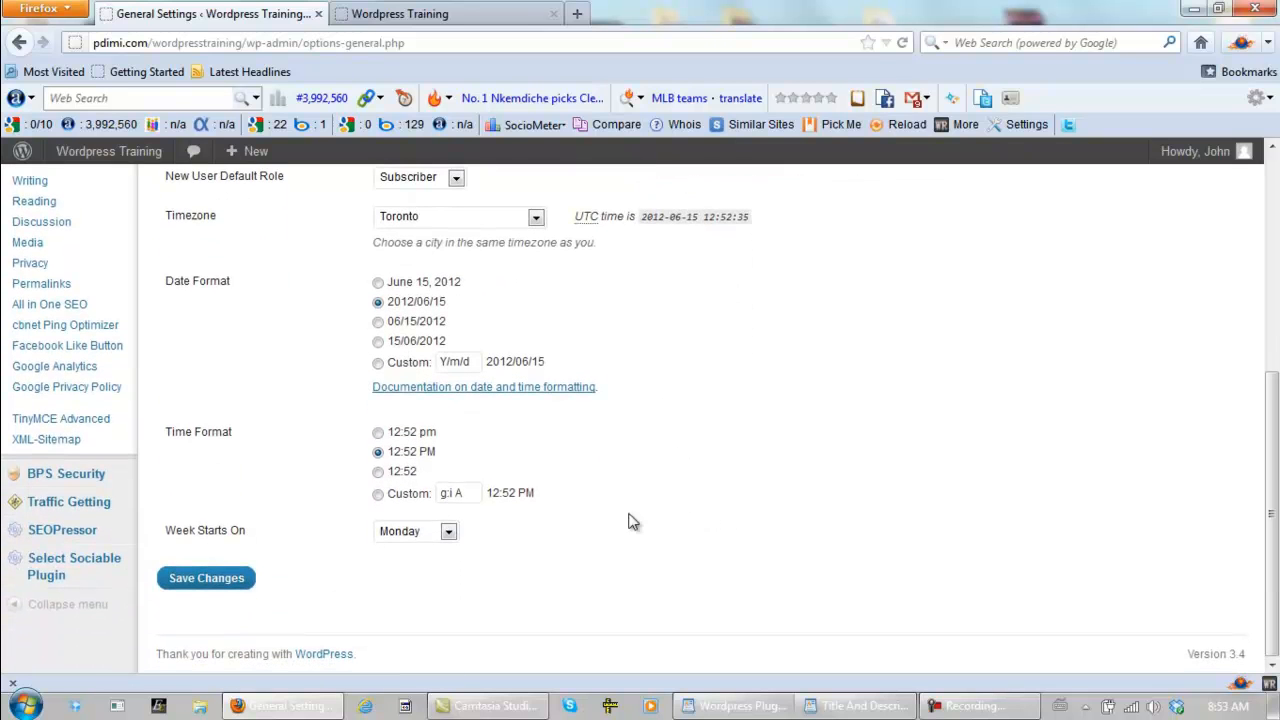
left_click(218, 581)
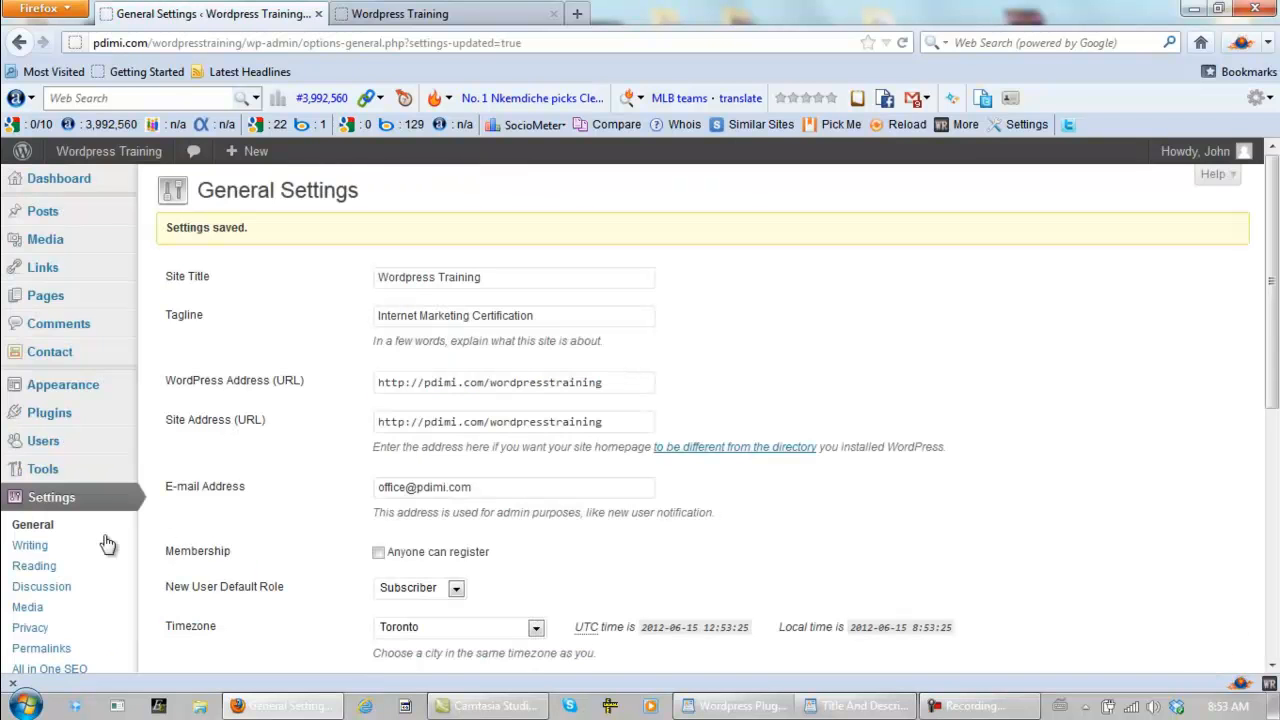
- Open Writing Settings to examine the post defaults, e-mail posting, remote publishing and update services options
left_click(28, 547)
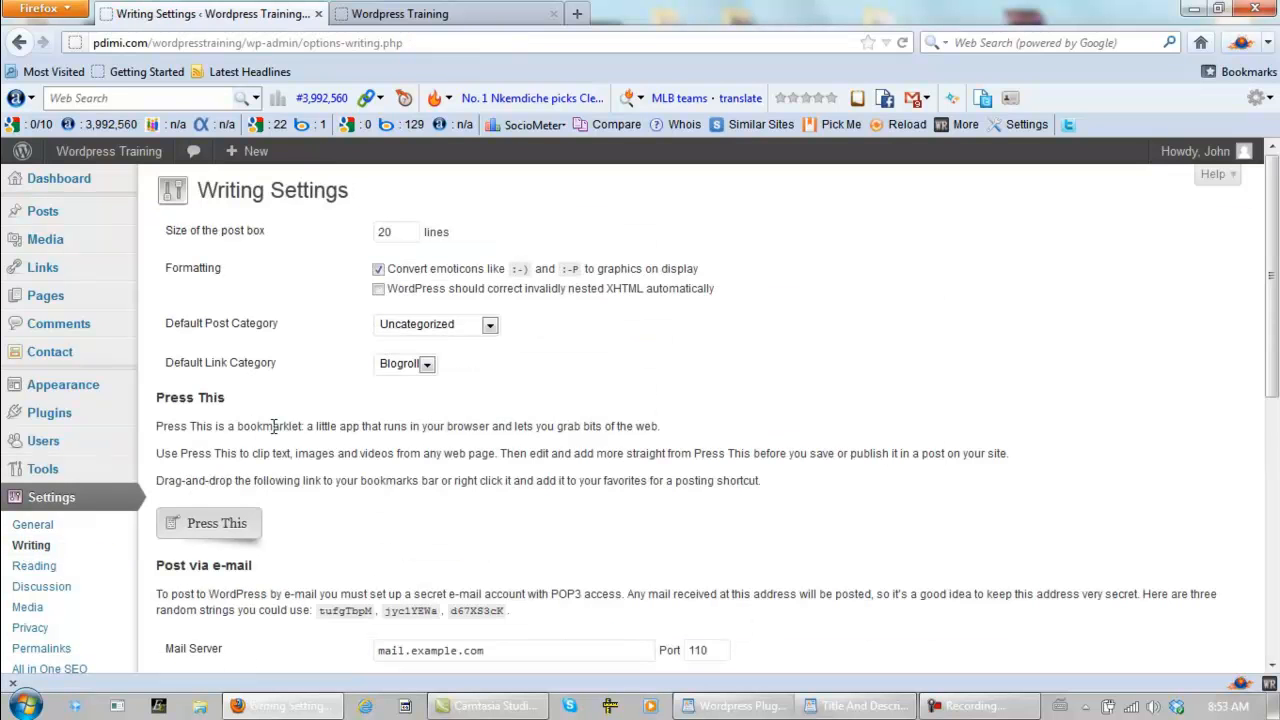
scroll(318, 420, "down", 3)
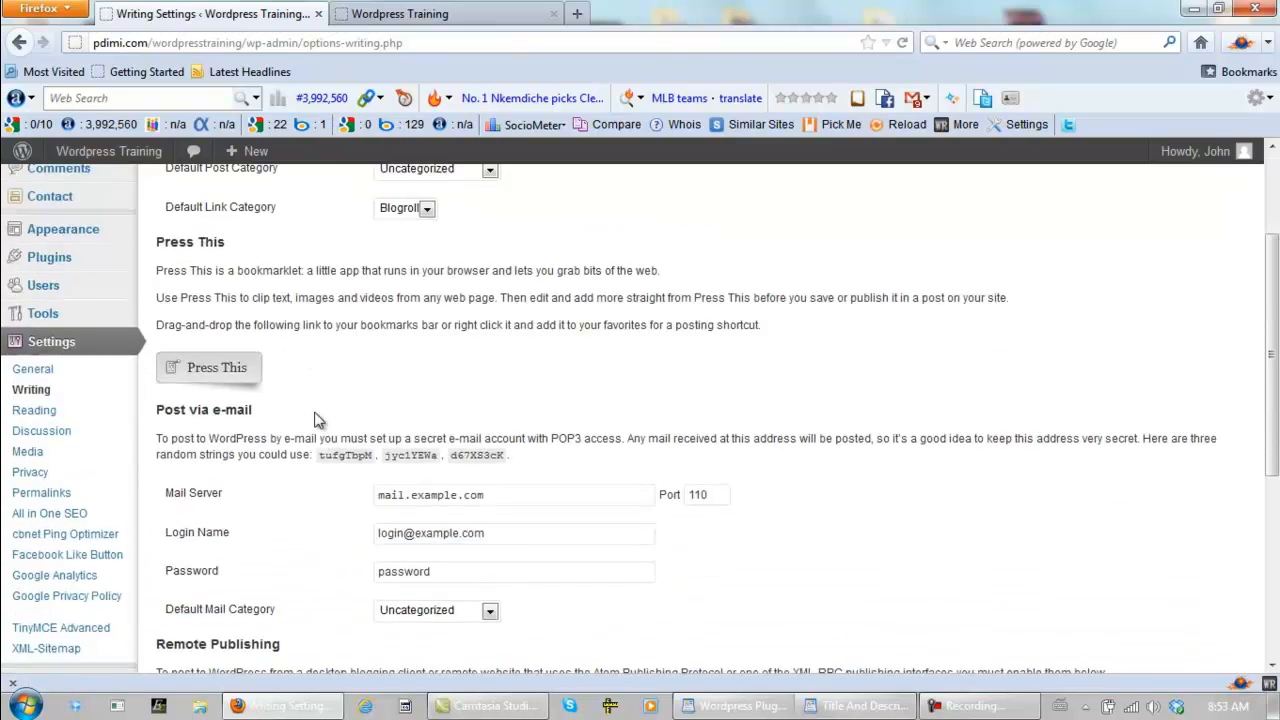
scroll(318, 420, "down", 7)
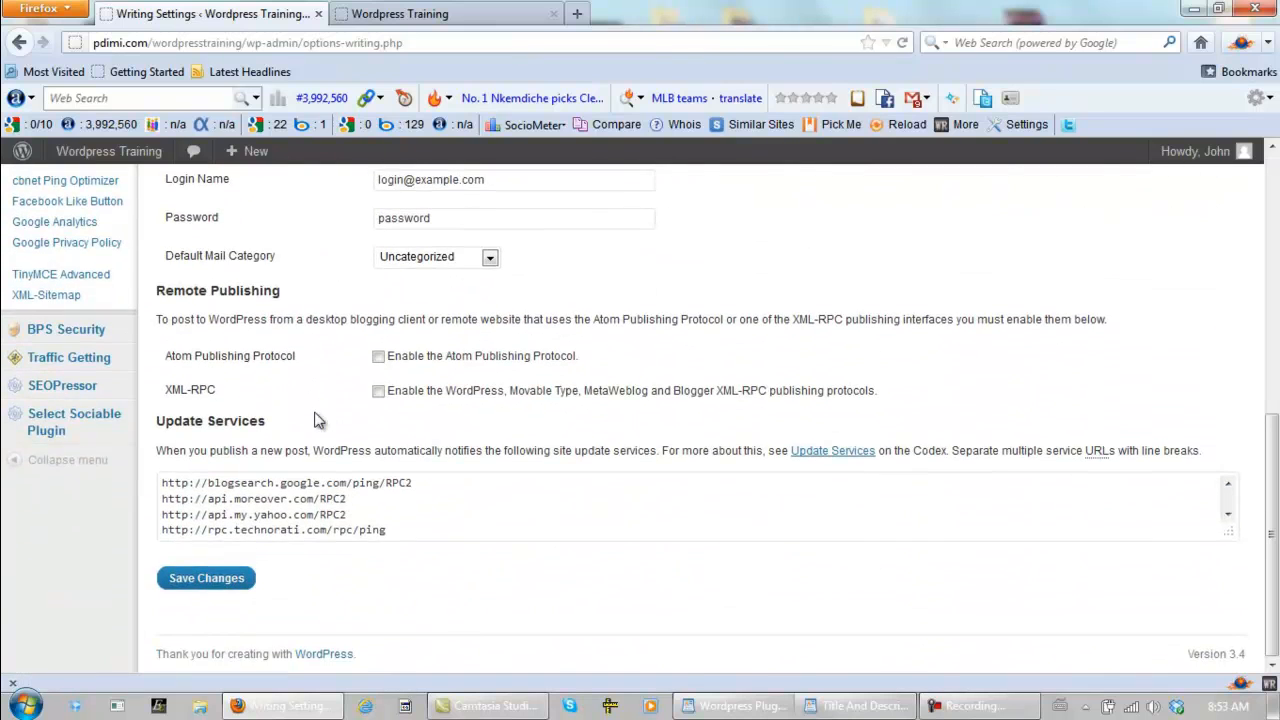
scroll(318, 420, "up", 10)
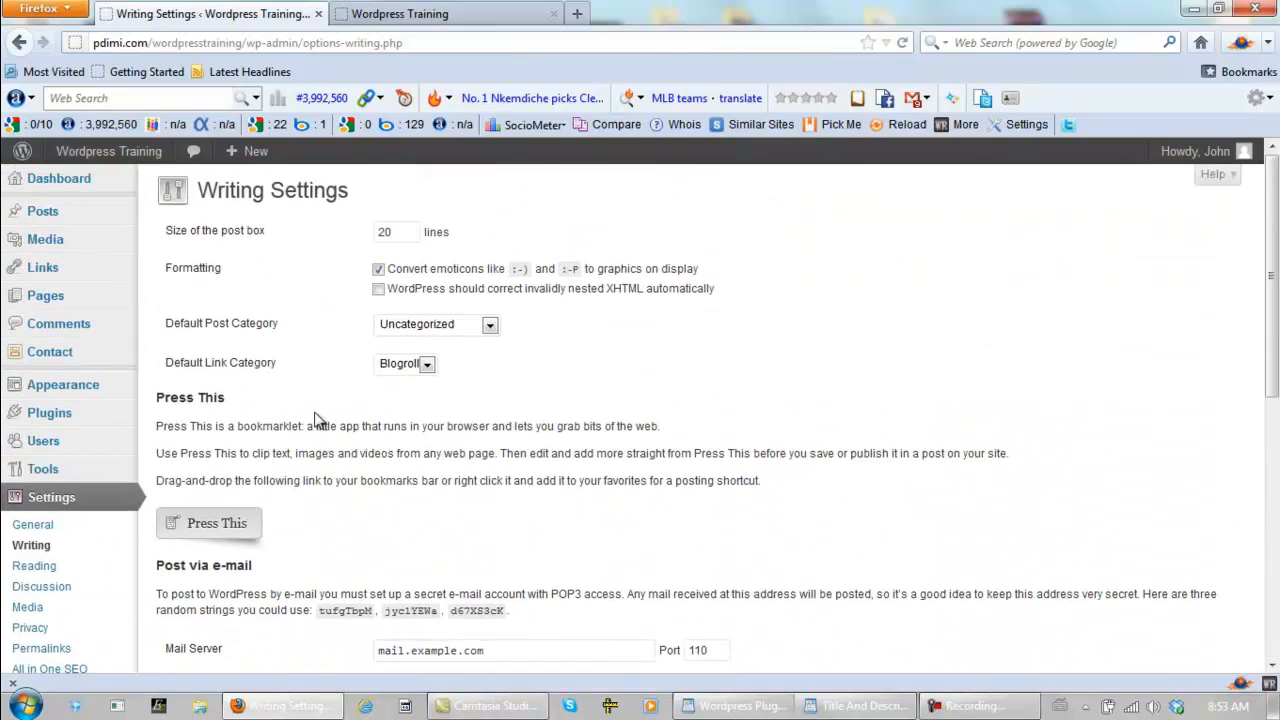
- In Reading Settings, limit blog pages to 3 posts and syndication feeds to the 3 most recent items
left_click(34, 567)
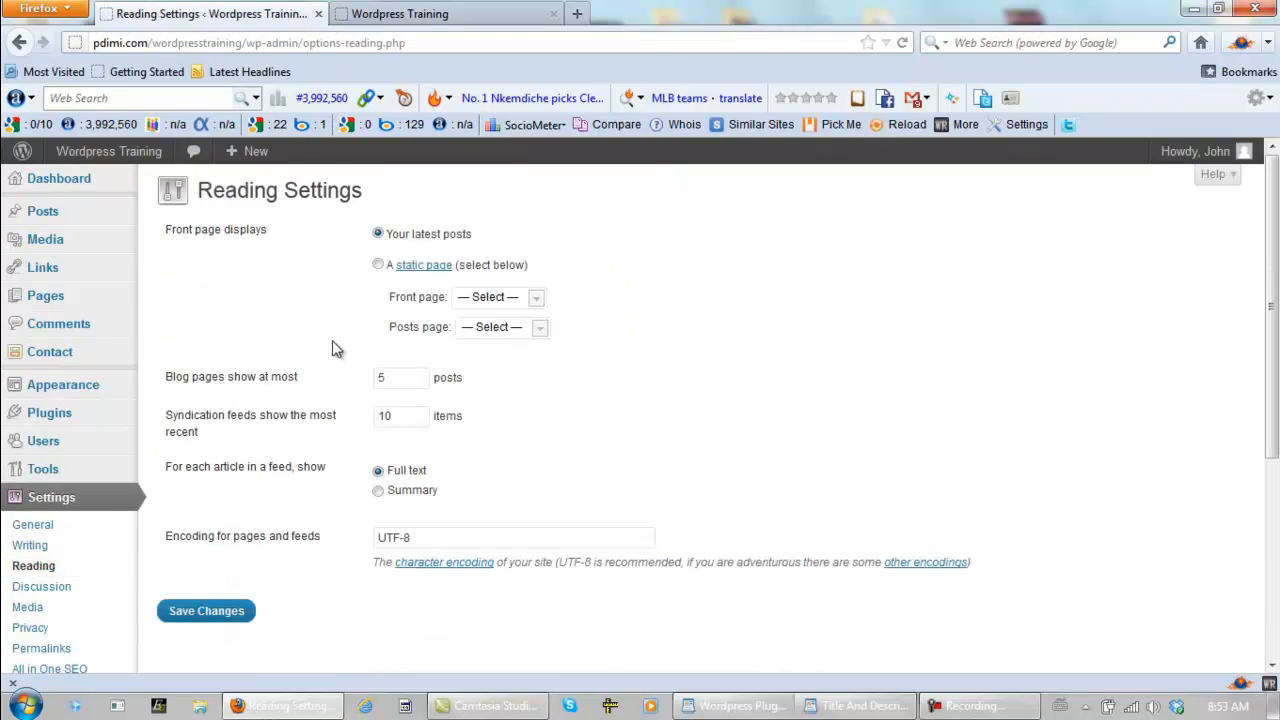
left_click_drag(410, 376, 329, 382)
type("3")
left_click(330, 388)
left_click_drag(397, 415, 348, 414)
type("3")
left_click(343, 440)
- Try the static page option for the front page, return it to the latest posts, and save the Reading Settings
left_click(379, 265)
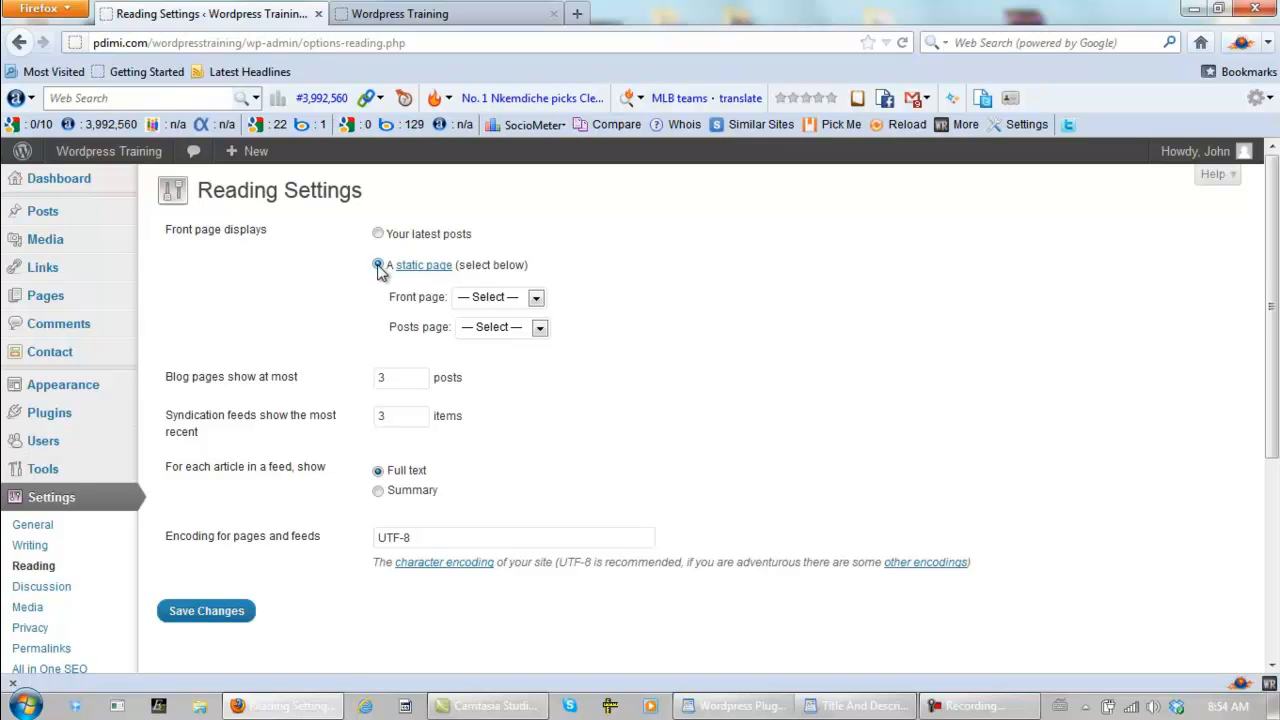
left_click(378, 234)
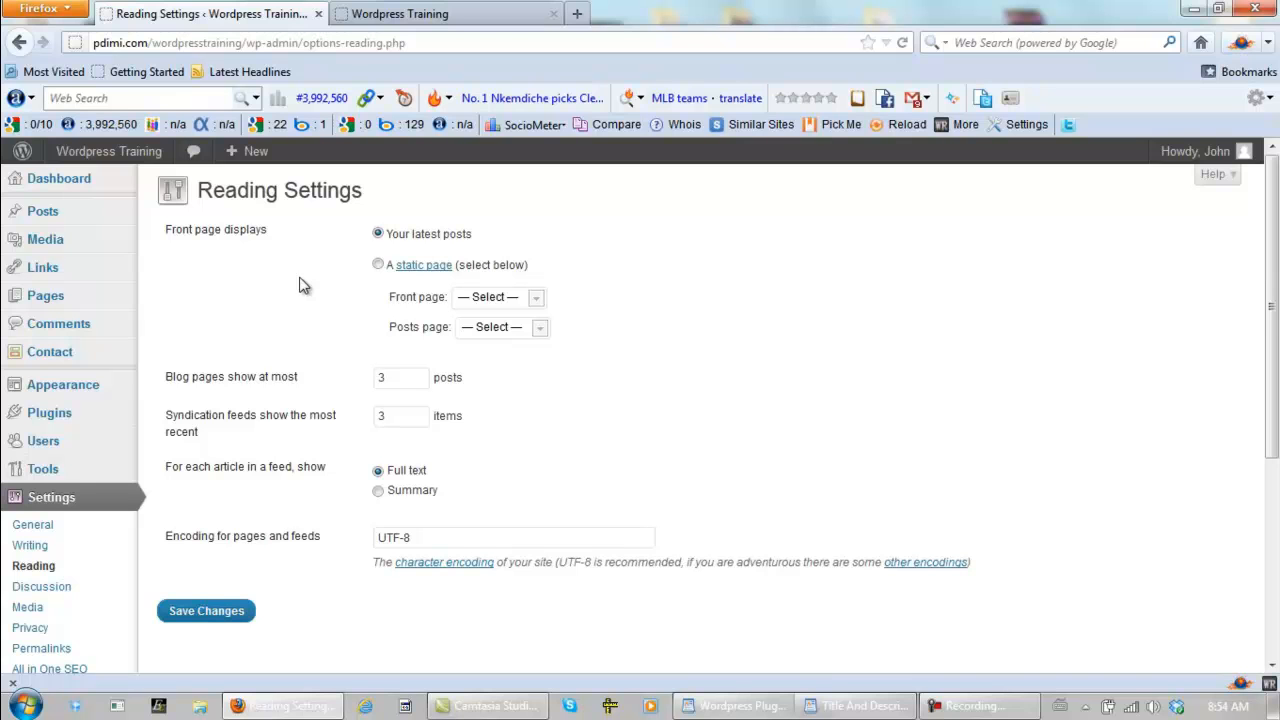
left_click(206, 611)
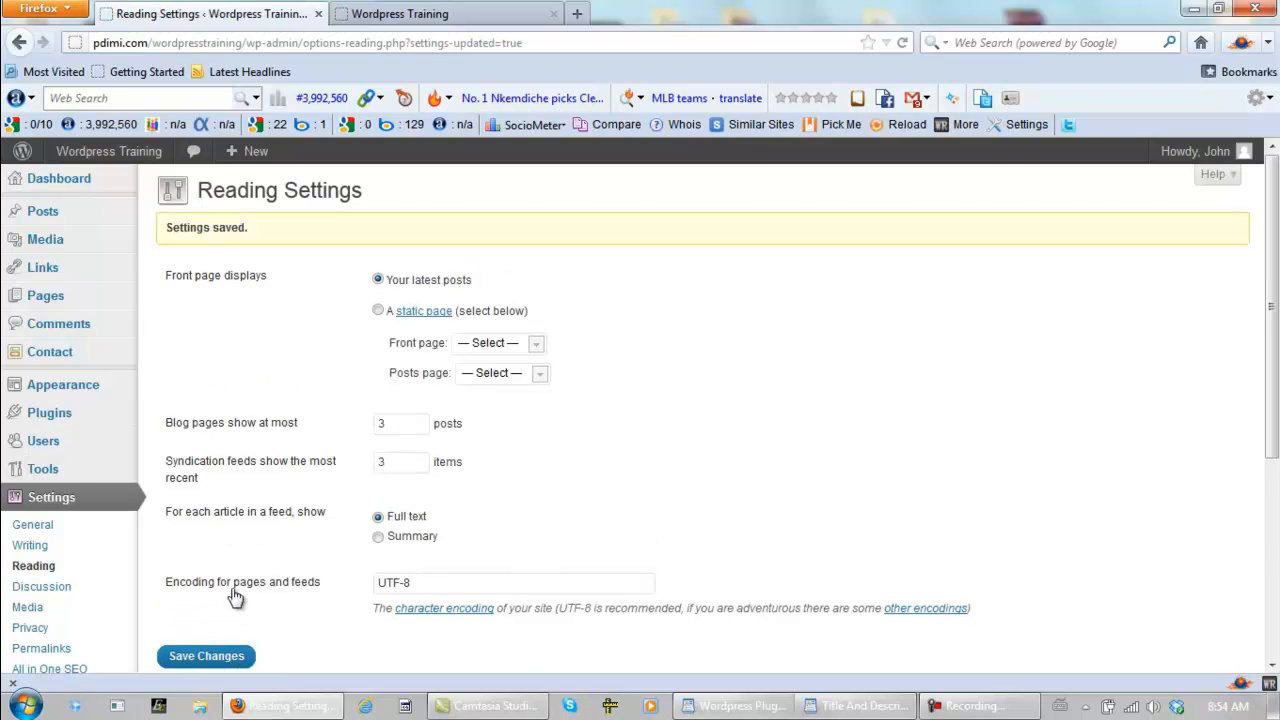
- In Privacy Settings, try asking search engines not to index the site, and reselect allowing indexing
scroll(252, 490, "down", 2)
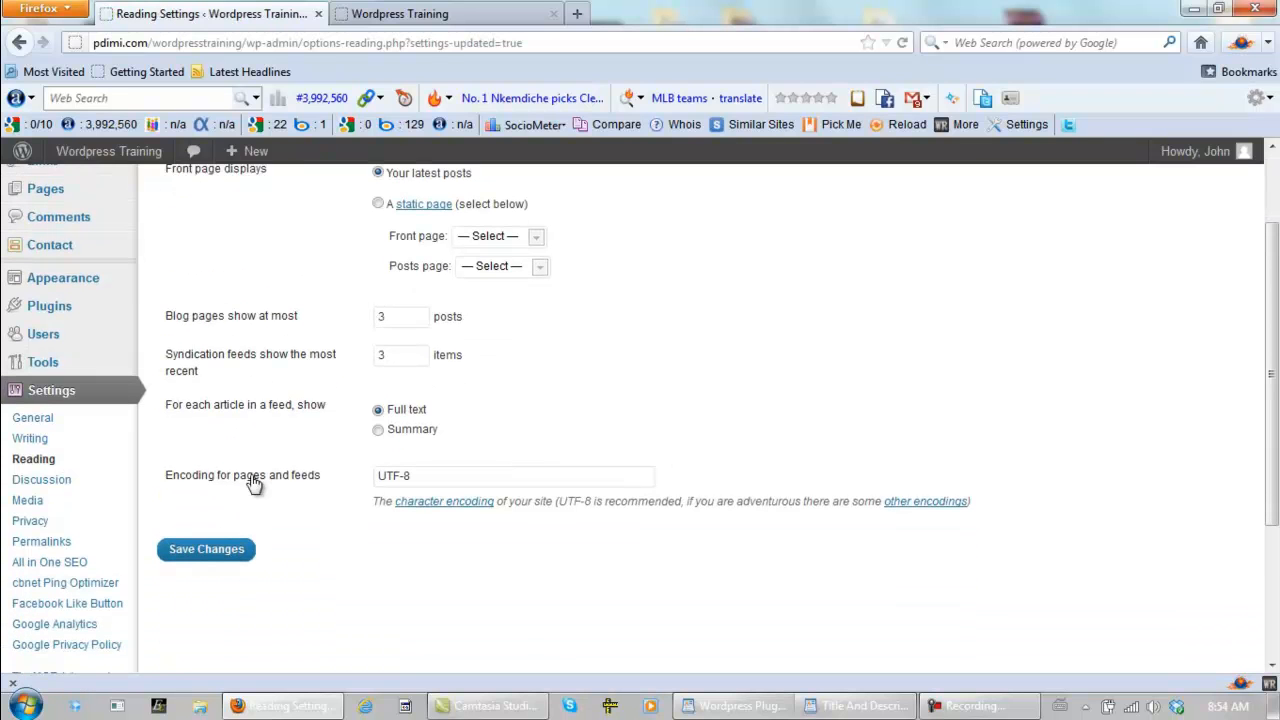
left_click(33, 523)
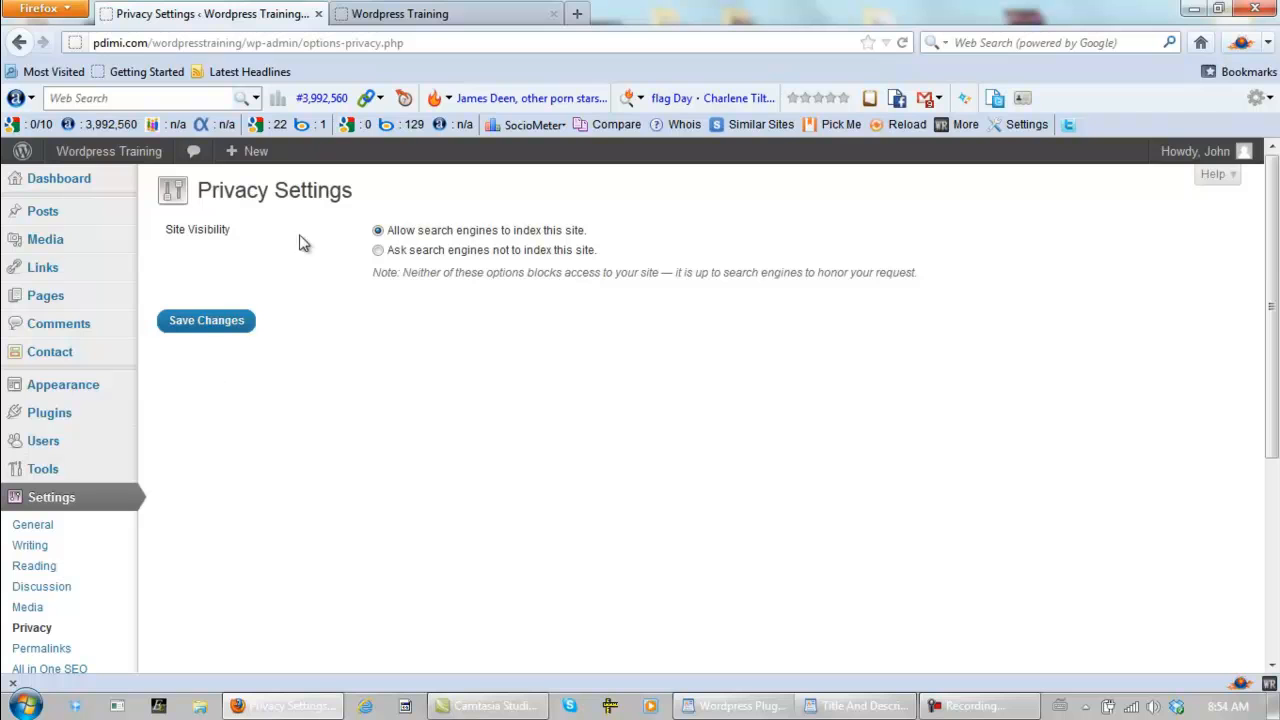
left_click(378, 251)
left_click(378, 231)
- In Permalink Settings, set the custom structure to /%year%/%postname%
scroll(321, 377, "down", 4)
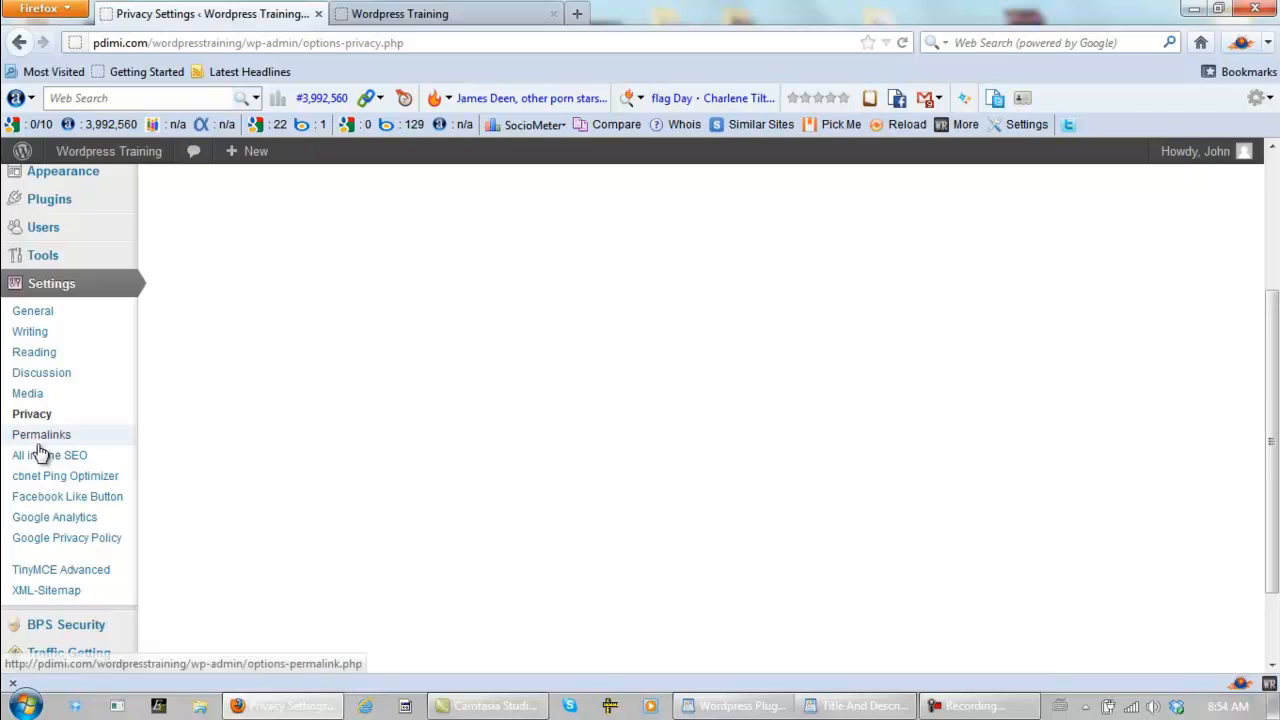
left_click(48, 436)
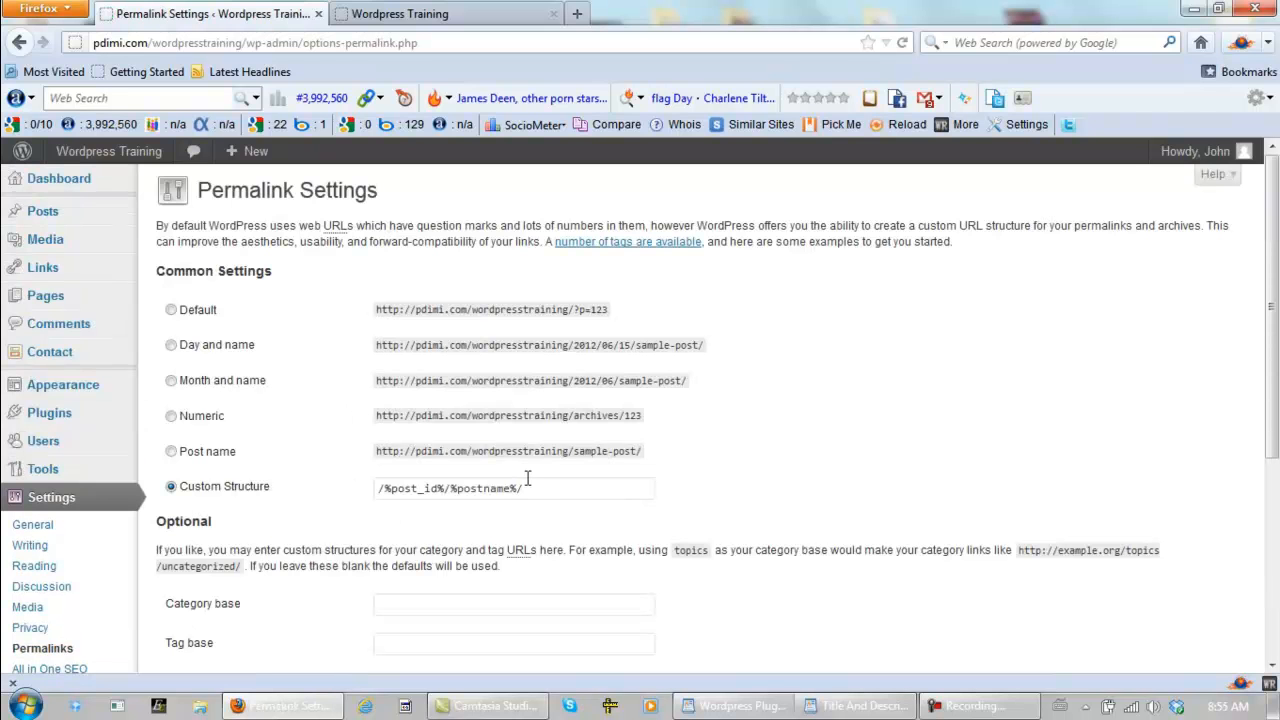
left_click_drag(534, 491, 314, 474)
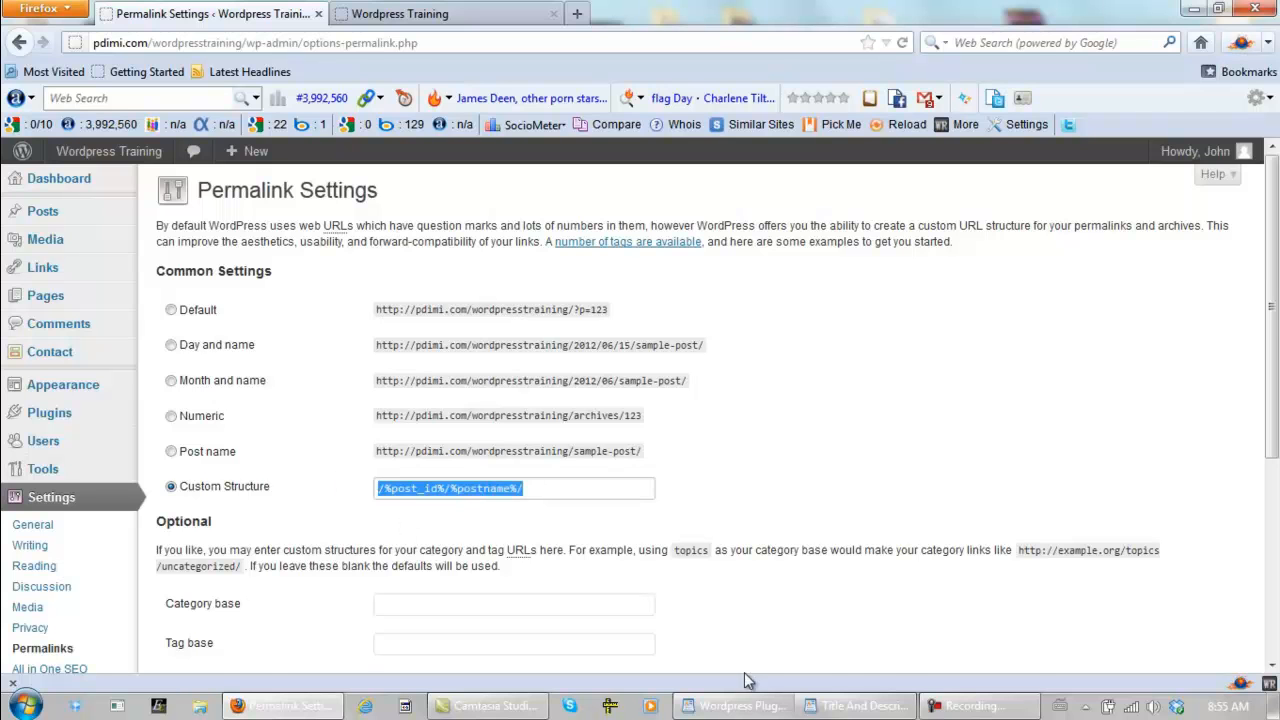
type("/")
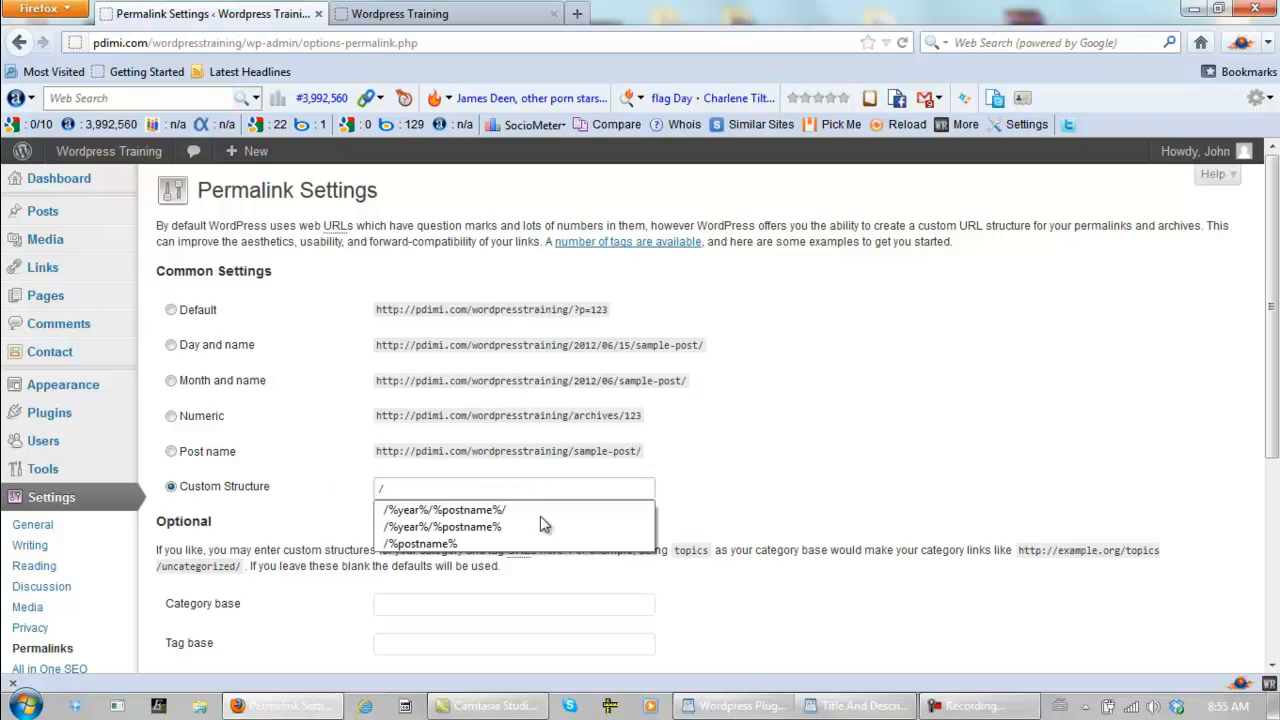
left_click(543, 526)
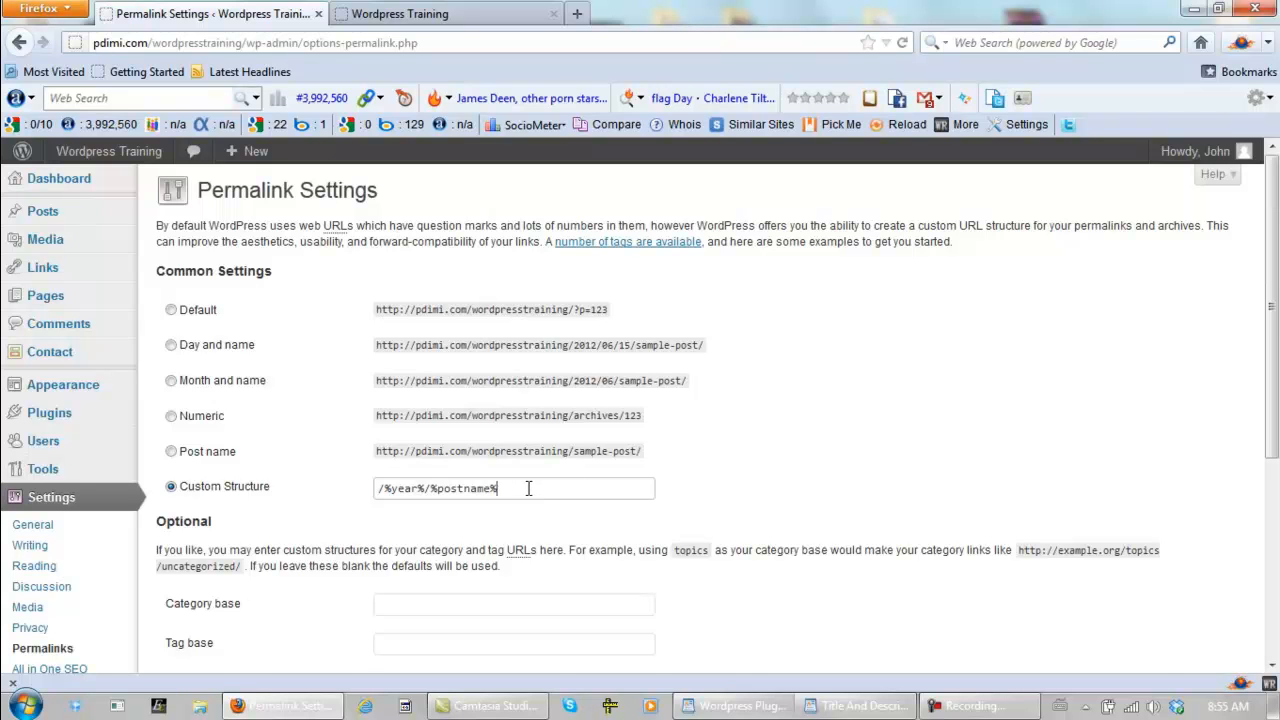
- Change the custom permalink structure to /%year%/%postname without a trailing percent sign, and save the Permalink Settings
left_click_drag(528, 489, 322, 497)
left_click(321, 497)
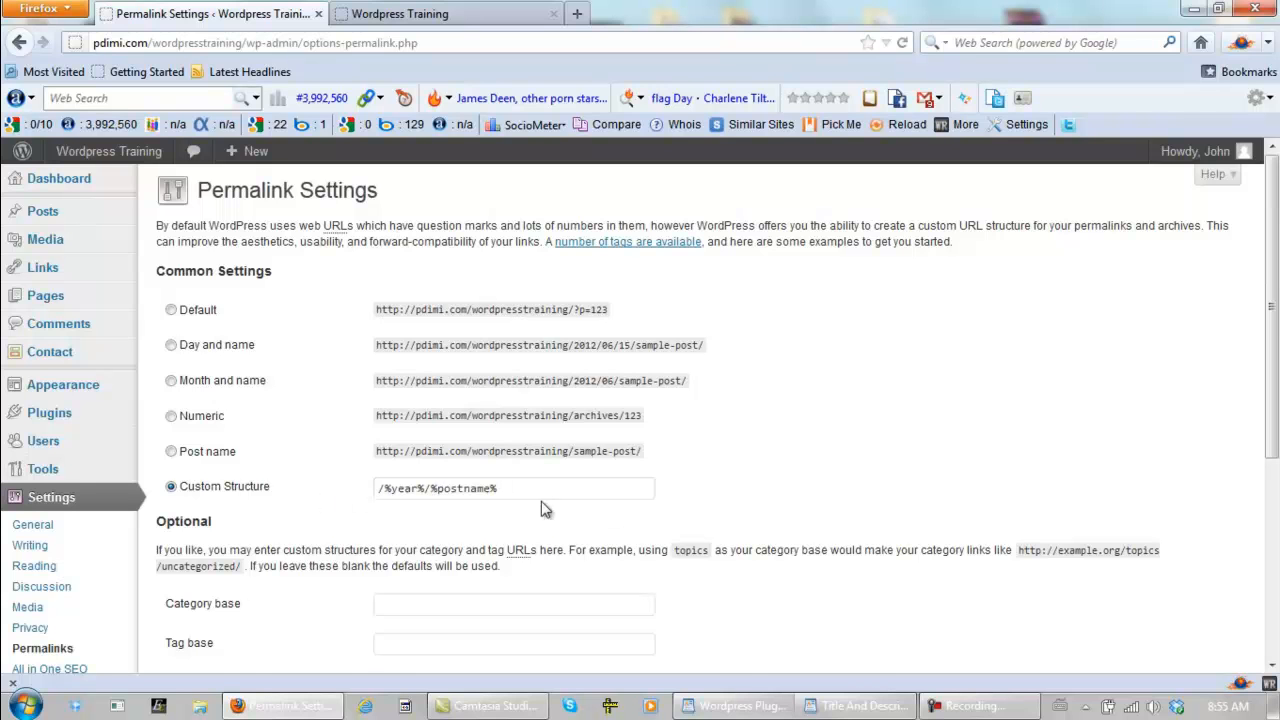
left_click(544, 490)
type("/")
key("BackSpace")
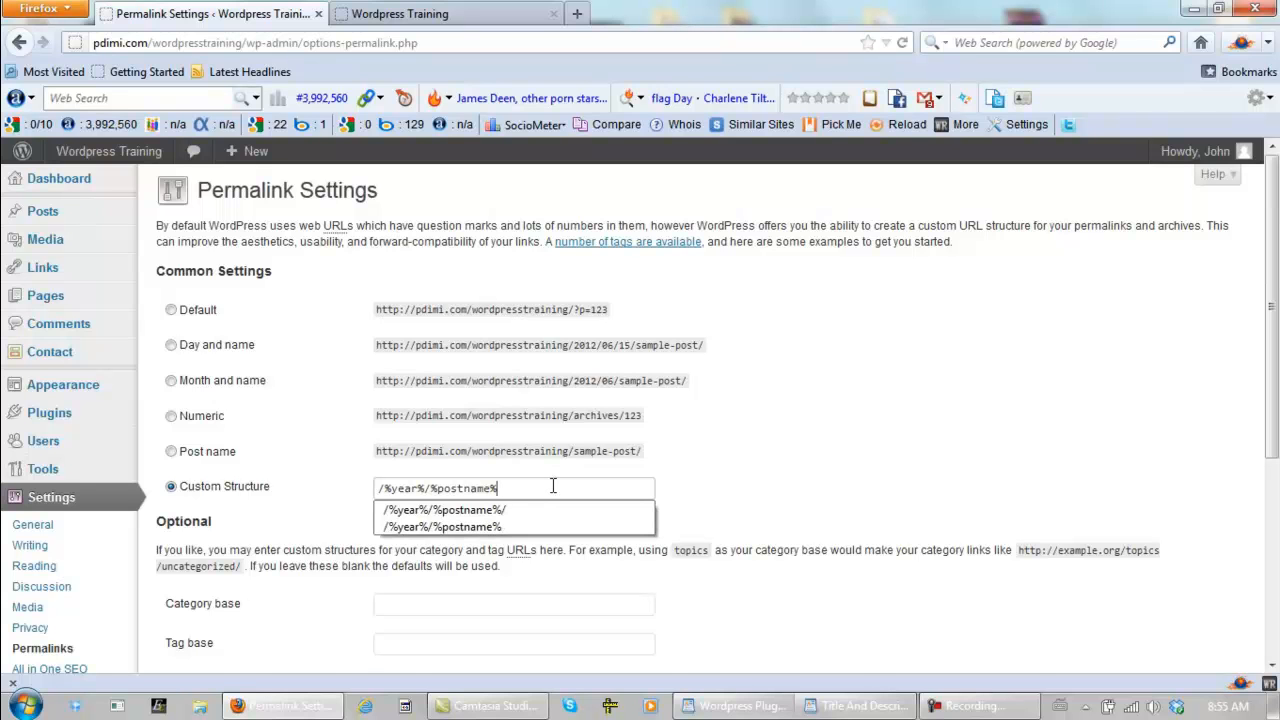
key("BackSpace")
left_click(749, 466)
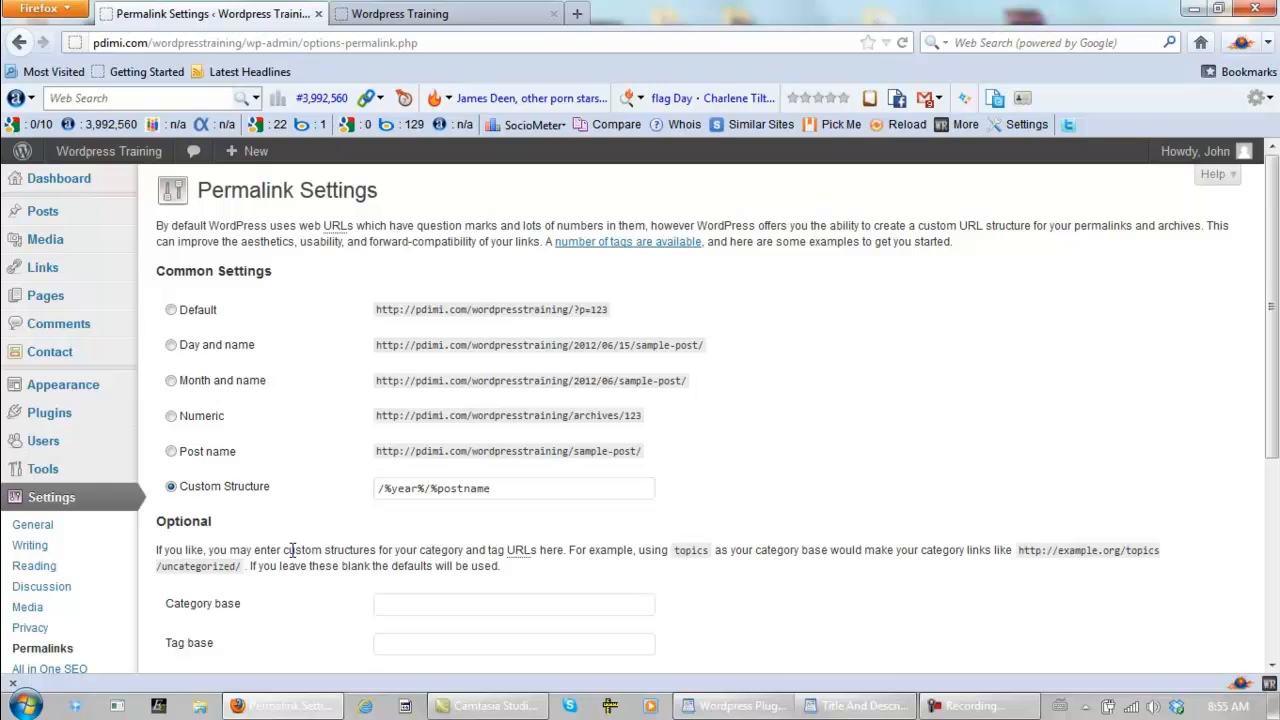
scroll(306, 492, "down", 5)
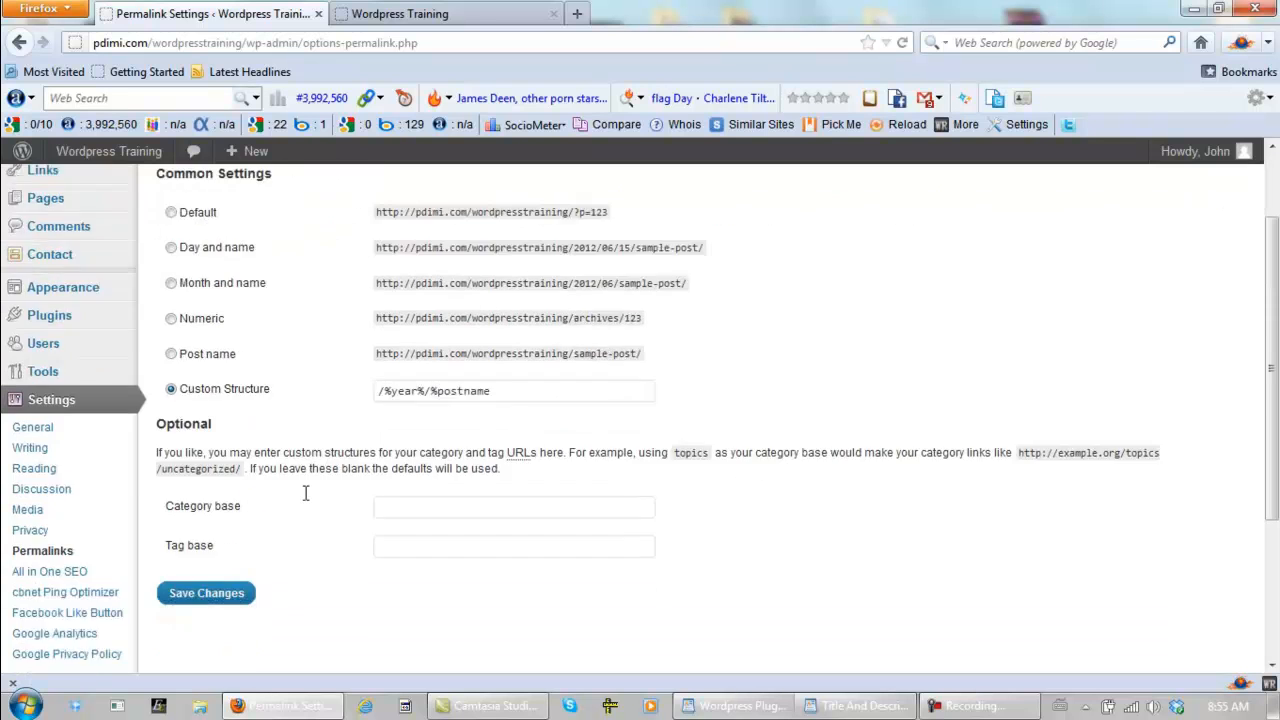
scroll(306, 492, "down", 1)
left_click(203, 381)
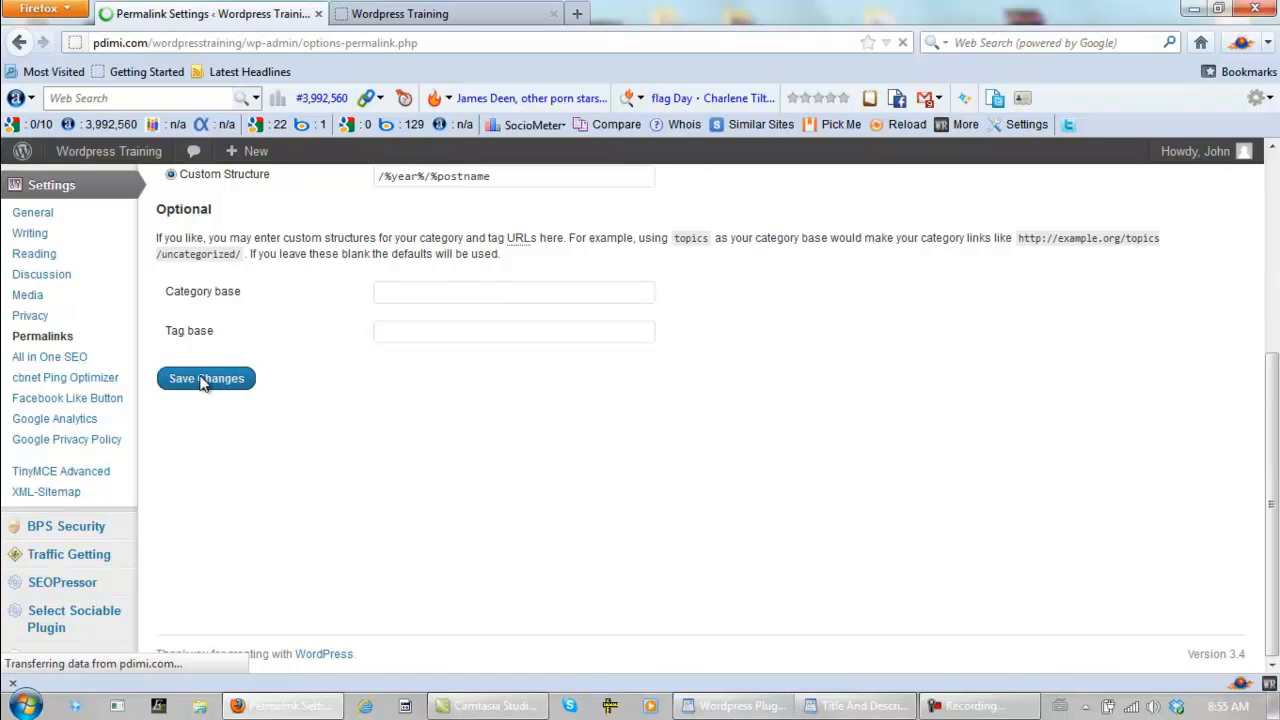
- In cbnet Ping Optimizer, limit excessive pinging to at most 1 time within 45 minutes and save the settings
scroll(305, 380, "down", 4)
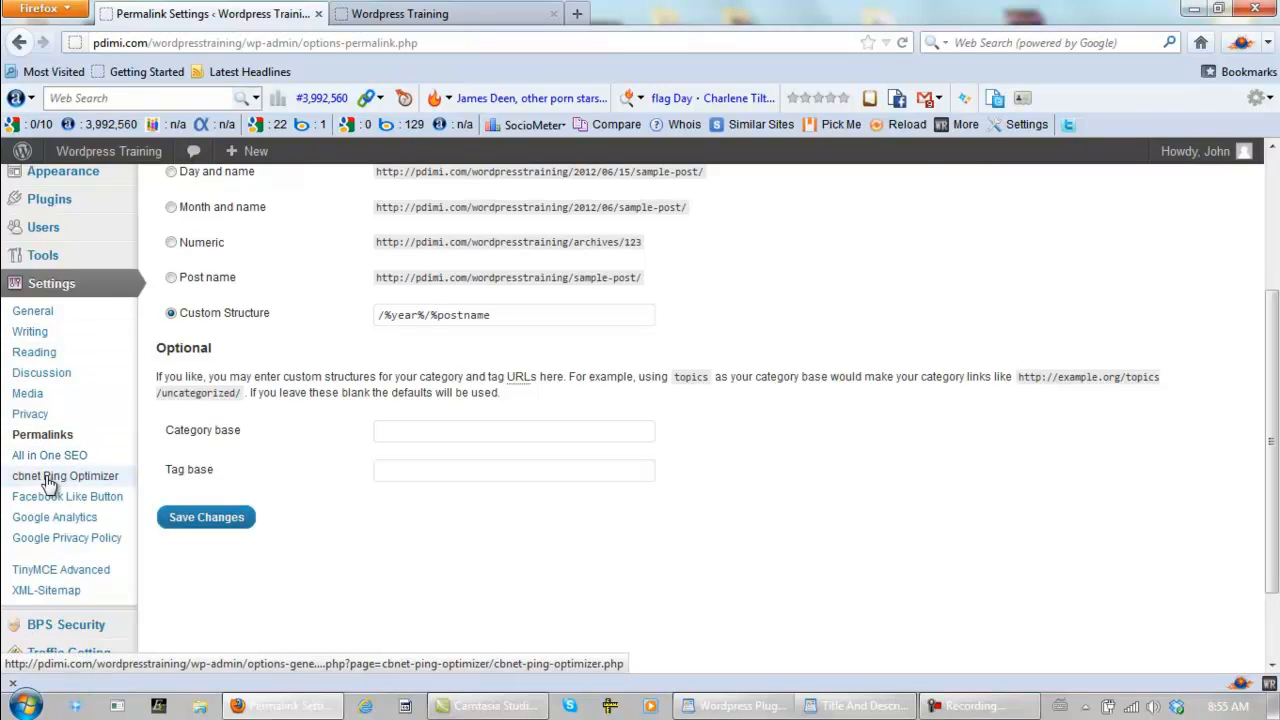
left_click(48, 484)
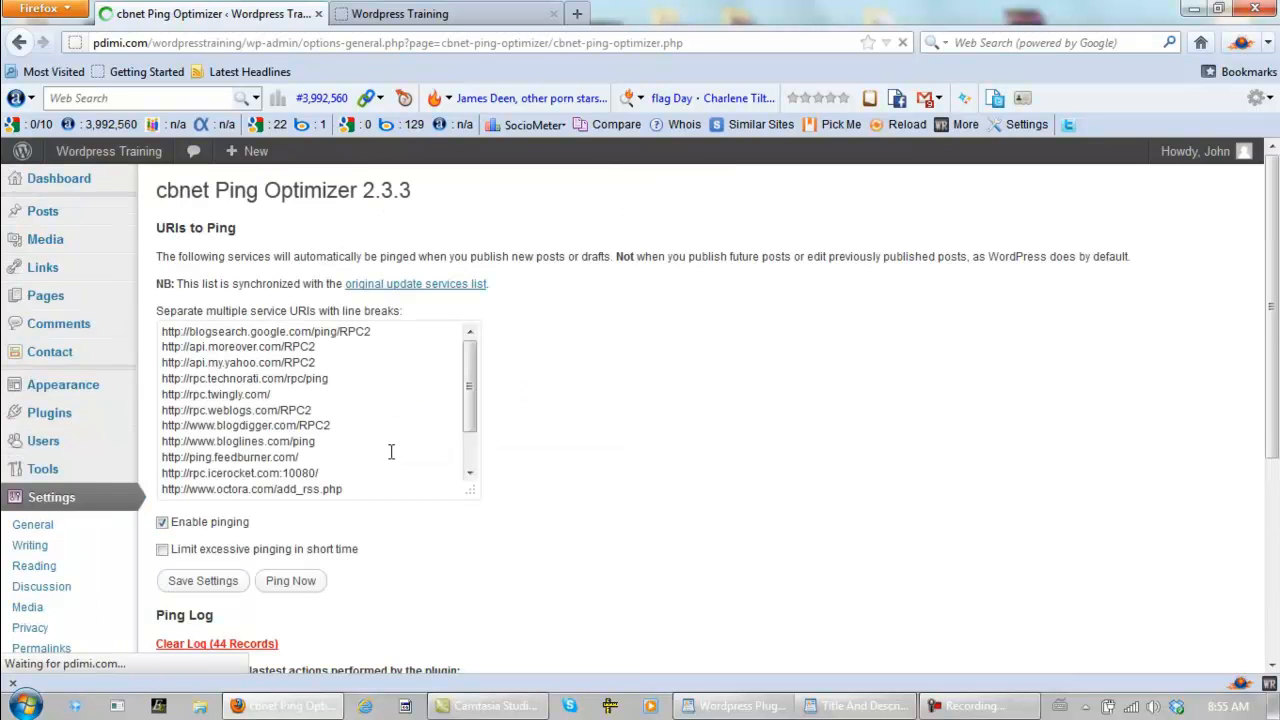
scroll(552, 424, "down", 4)
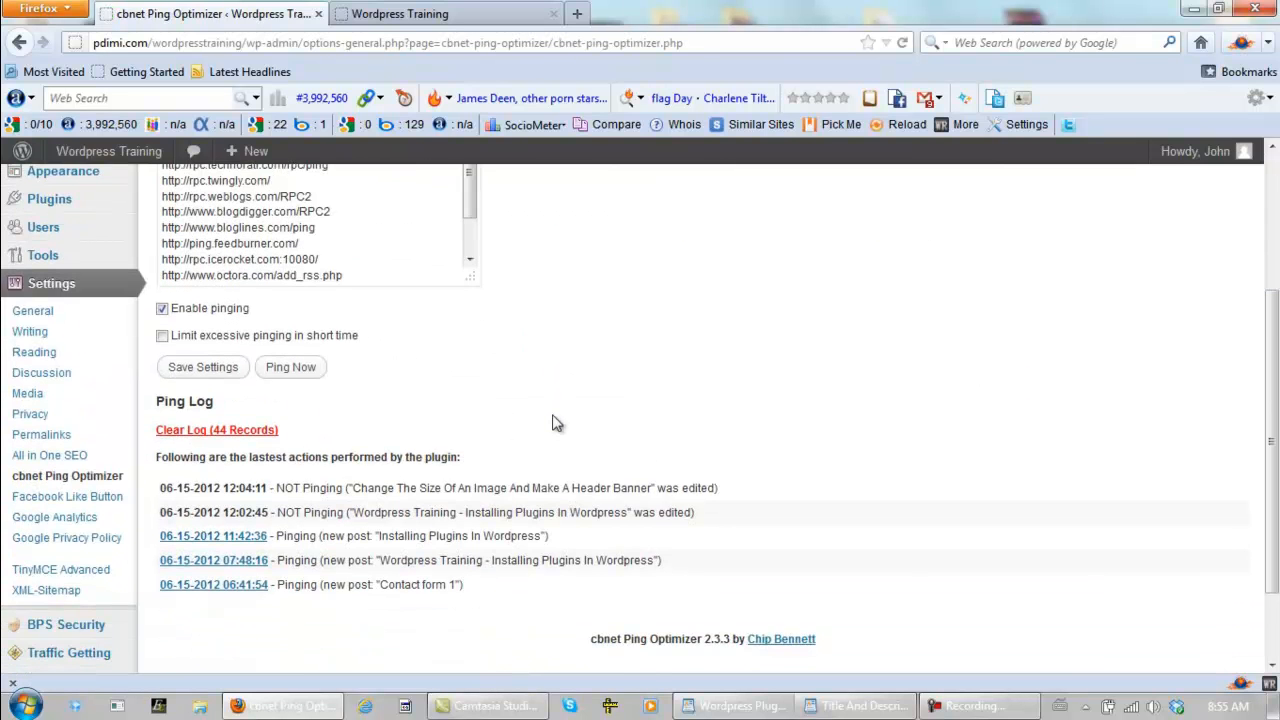
left_click(162, 337)
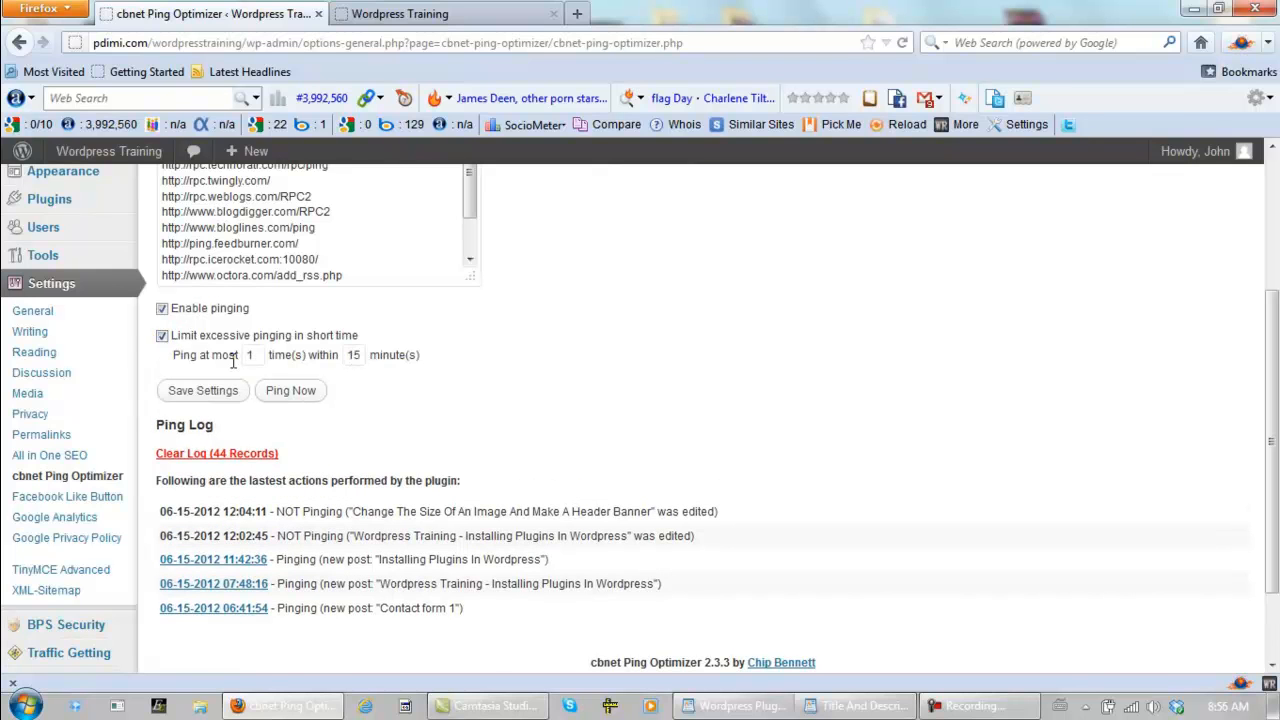
double_click(358, 354)
type("45")
left_click(380, 380)
left_click(178, 393)
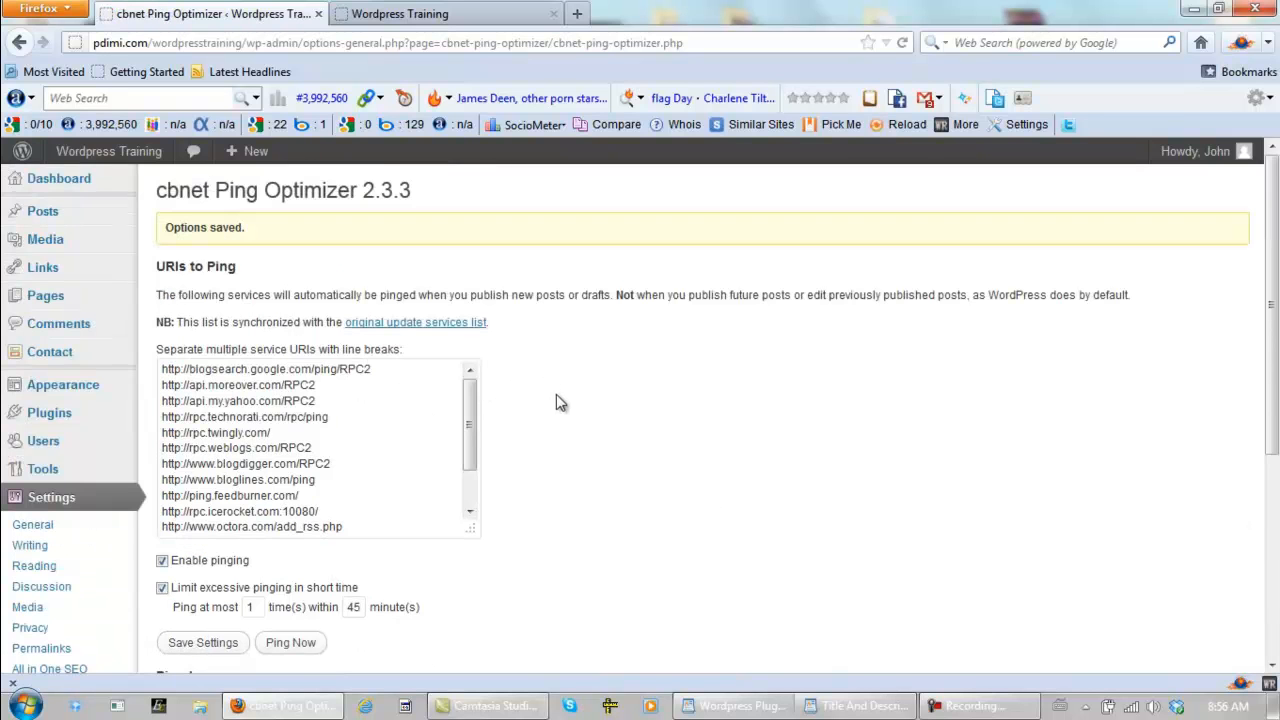
- Open the XML-Sitemap settings and examine the last build results and the sitemap options
scroll(560, 402, "down", 4)
scroll(558, 406, "down", 2)
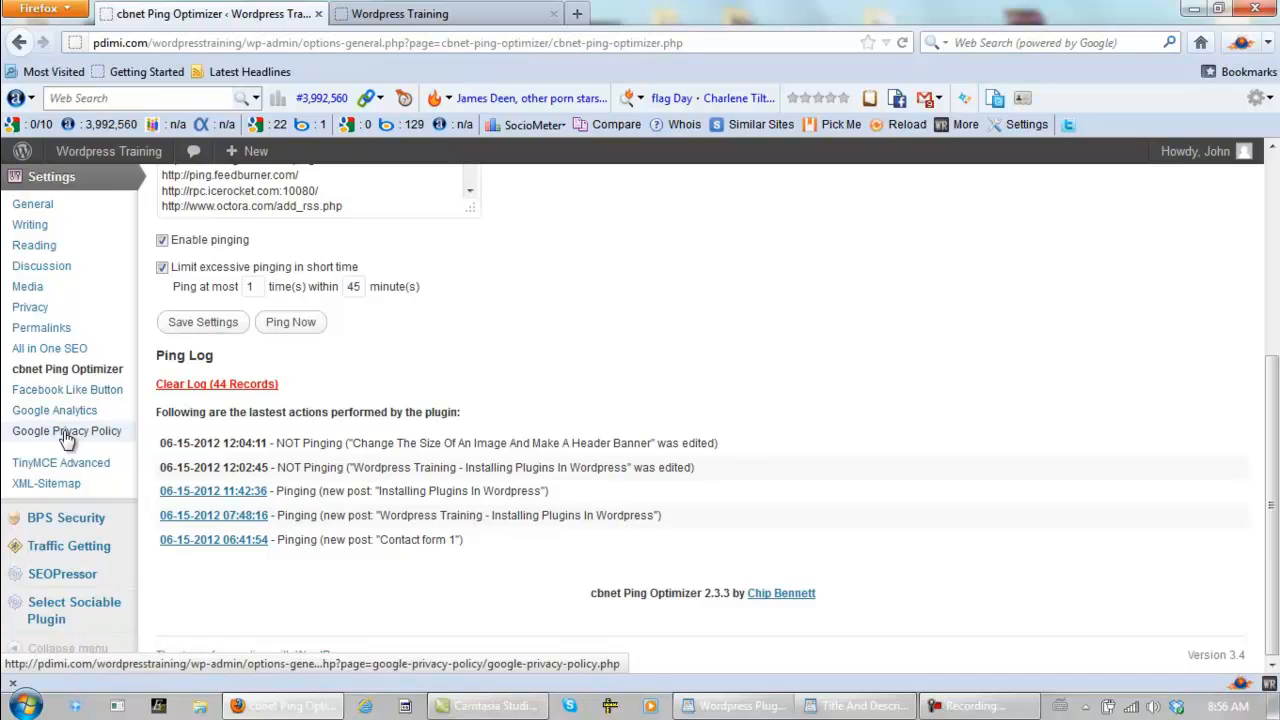
left_click(62, 489)
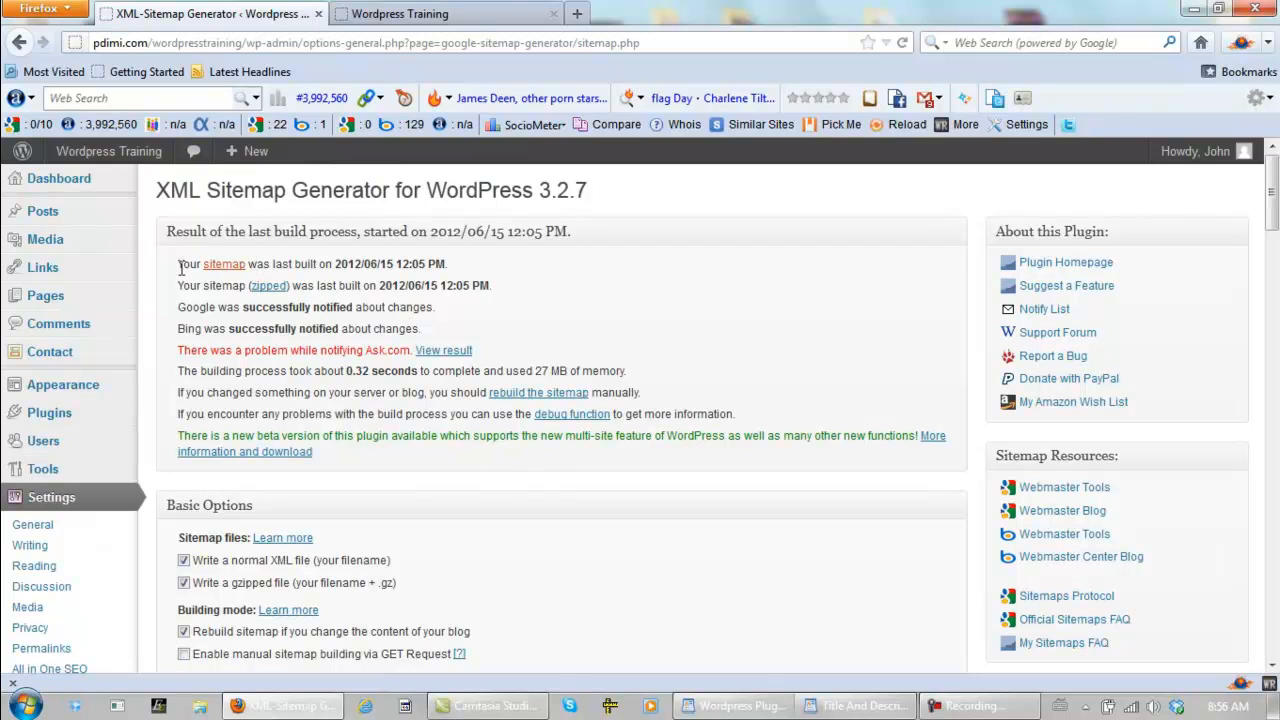
left_click_drag(180, 264, 470, 266)
left_click(471, 270)
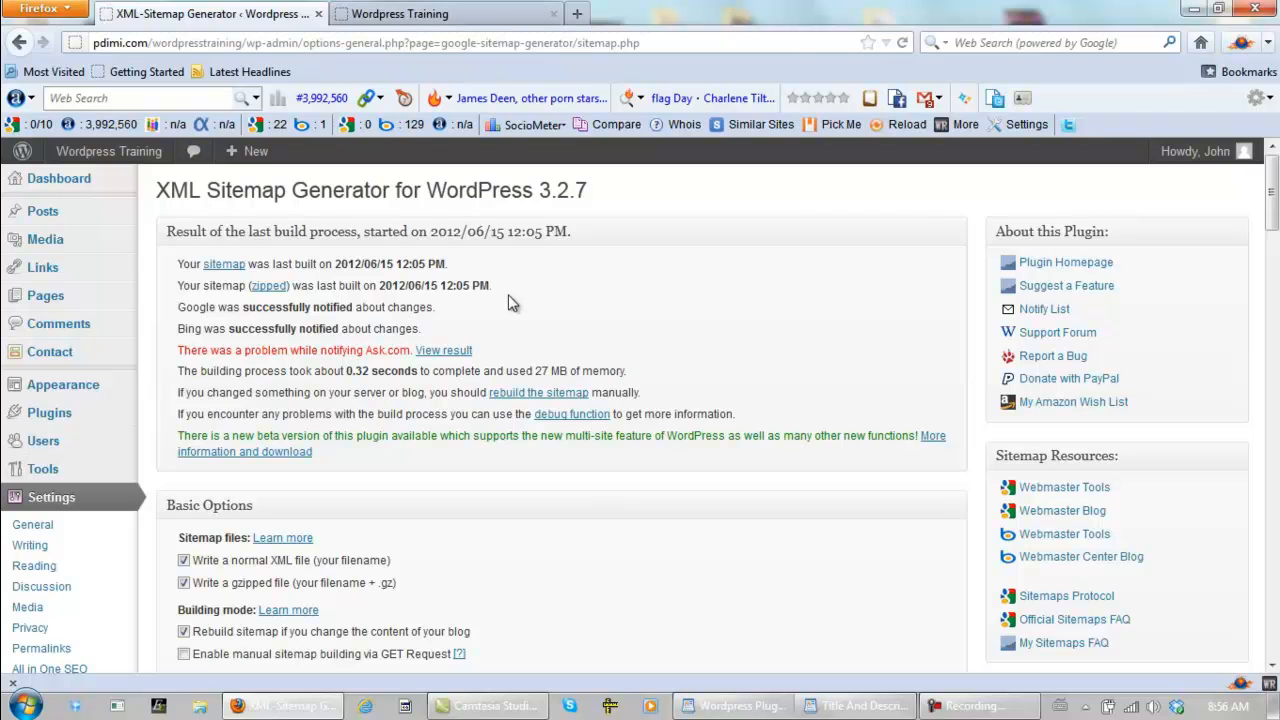
scroll(505, 348, "down", 3)
scroll(505, 348, "down", 1)
scroll(520, 335, "up", 4)
- Publish a new page titled Privacy Policy with its page order set to 2
mouse_move(45, 302)
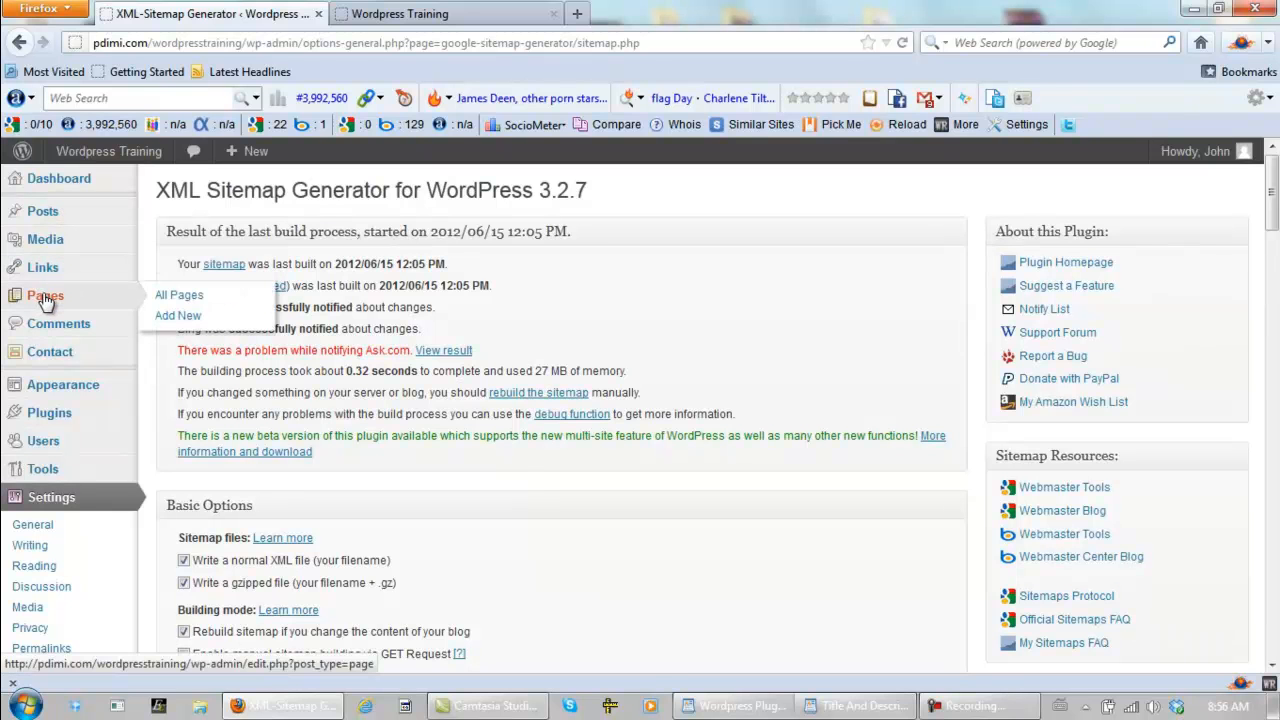
left_click(191, 318)
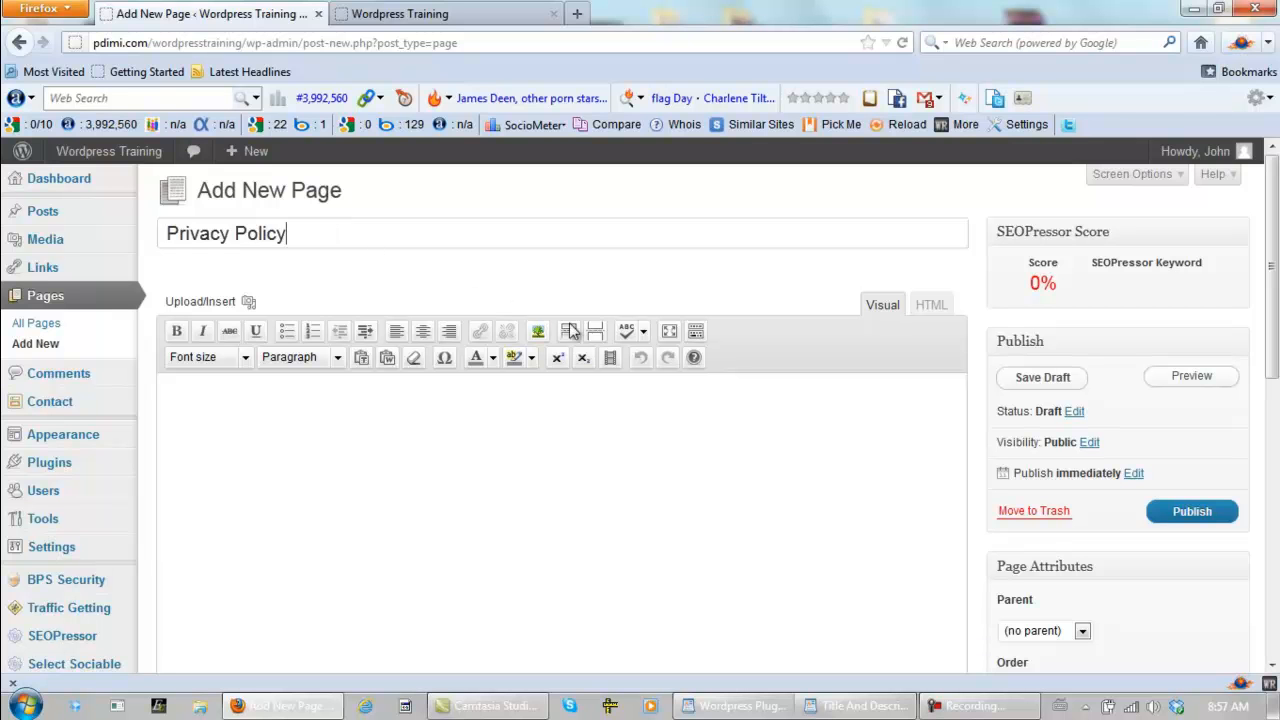
scroll(1275, 345, "down", 5)
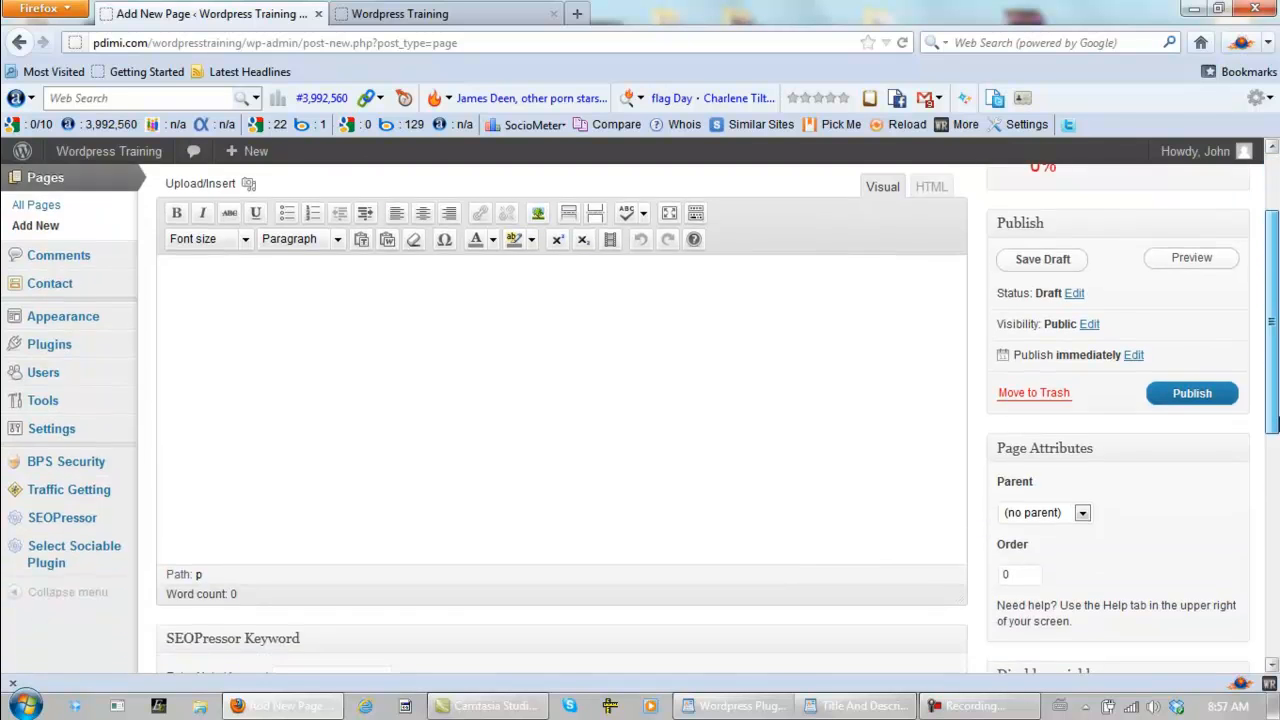
double_click(1006, 375)
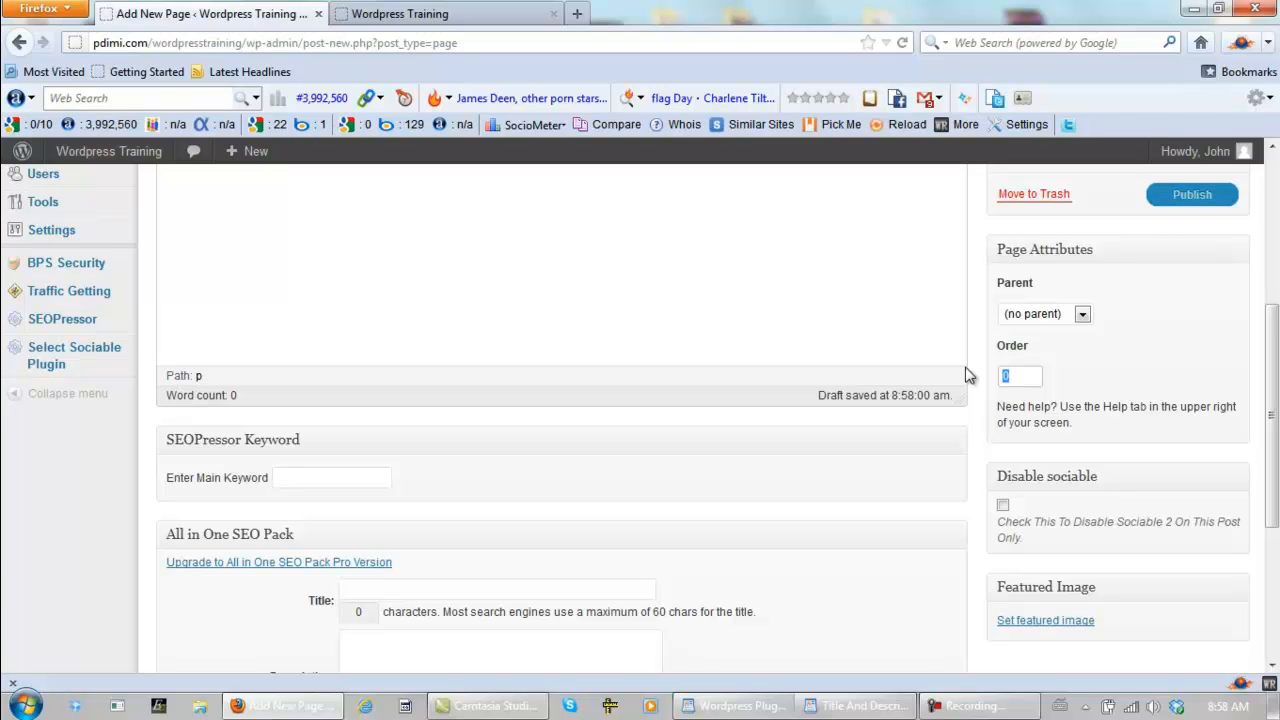
type("2")
left_click(1005, 398)
left_click(1190, 206)
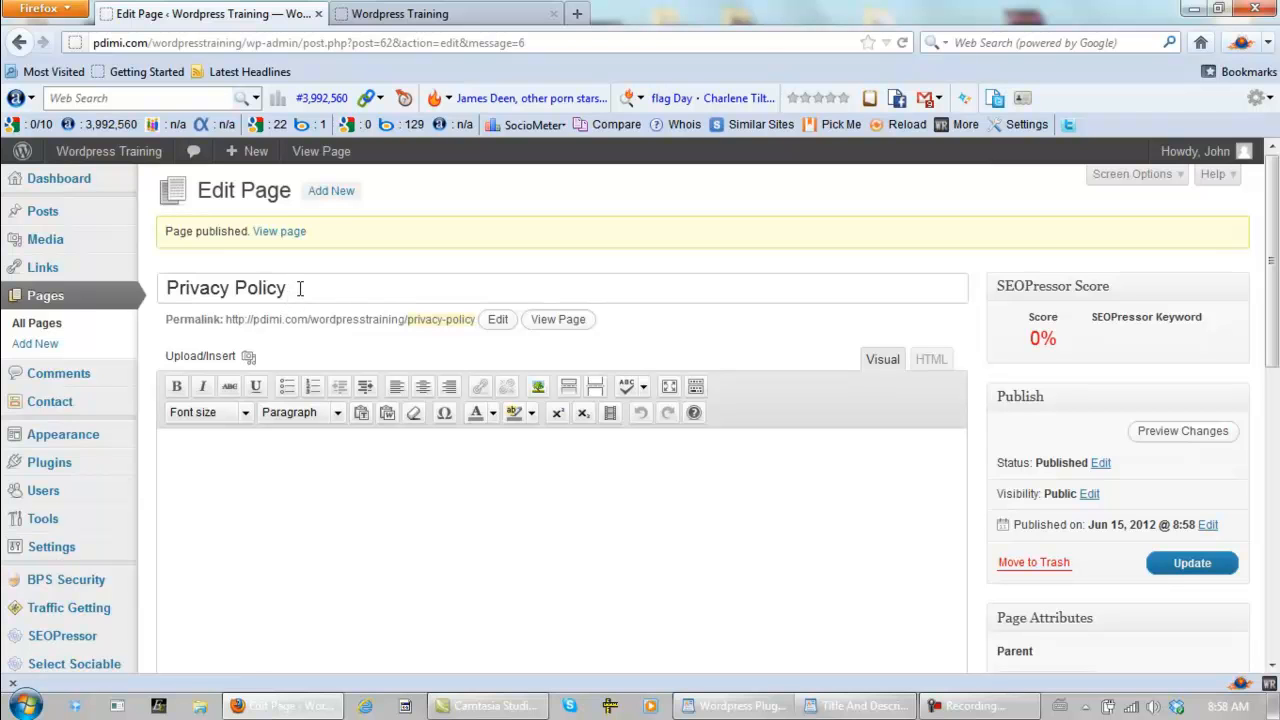
- Start another new page and title it Contact Me
left_click(30, 348)
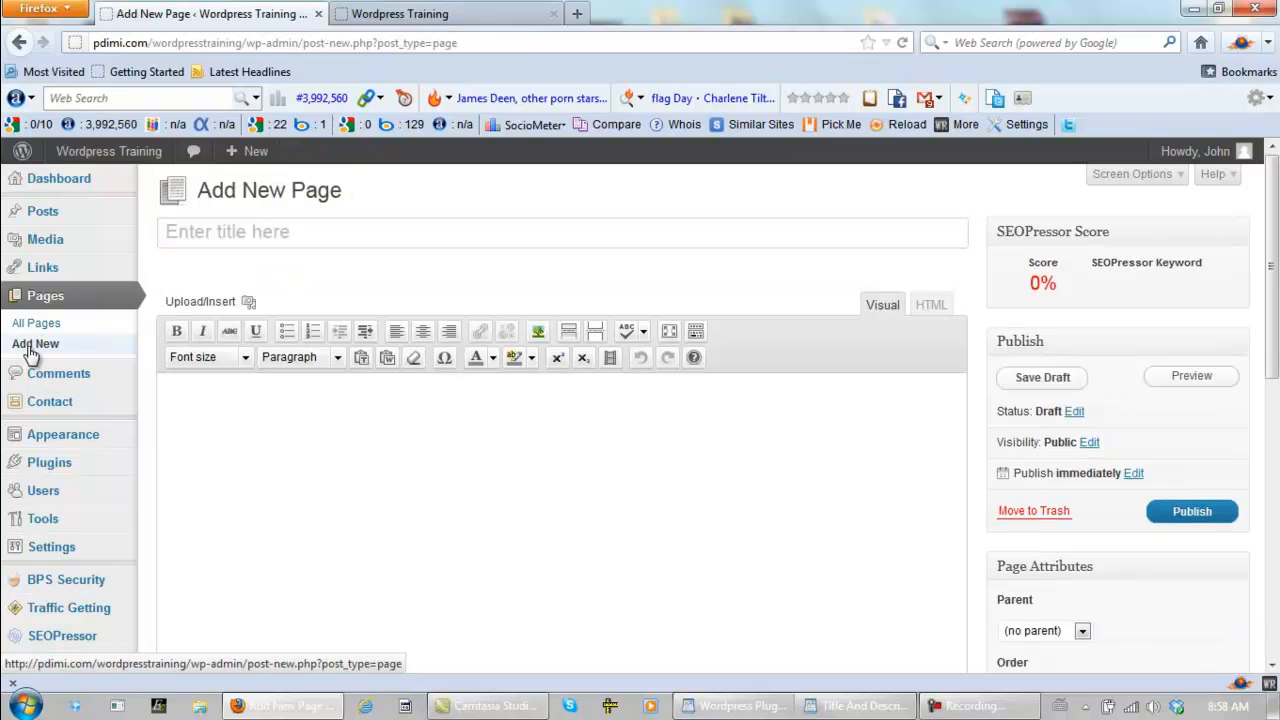
left_click(220, 234)
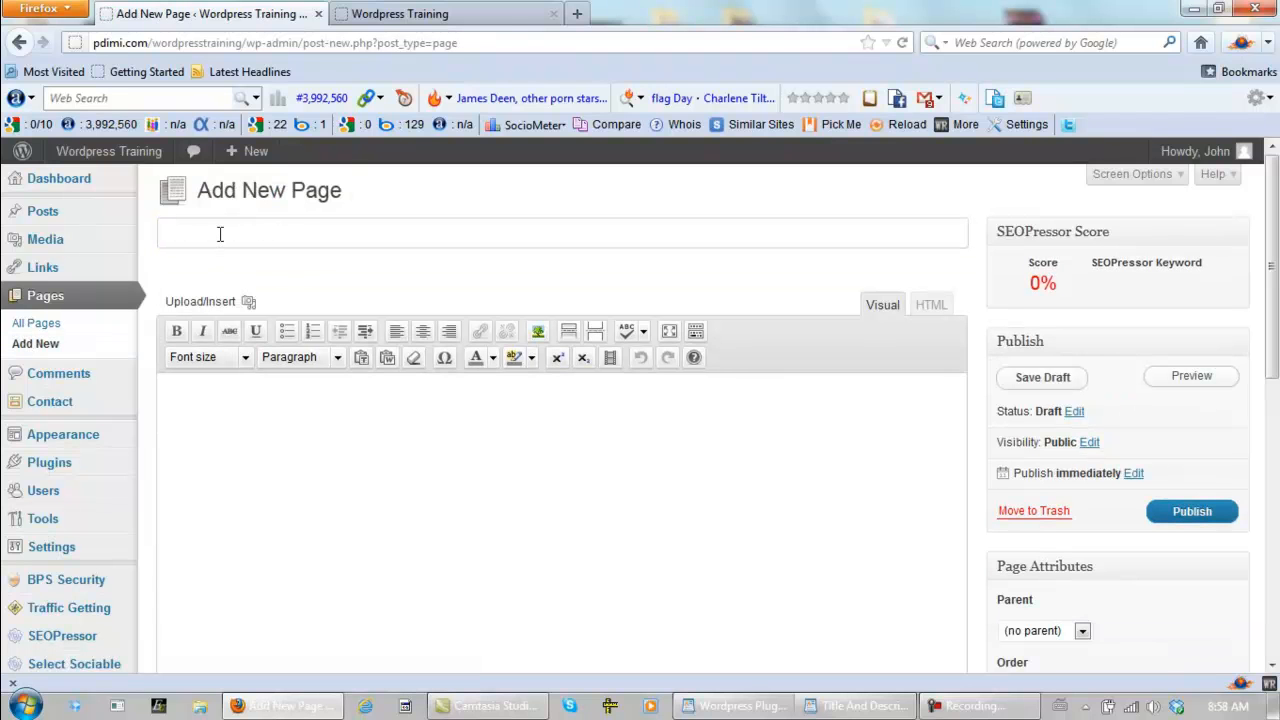
type("Contact Me")
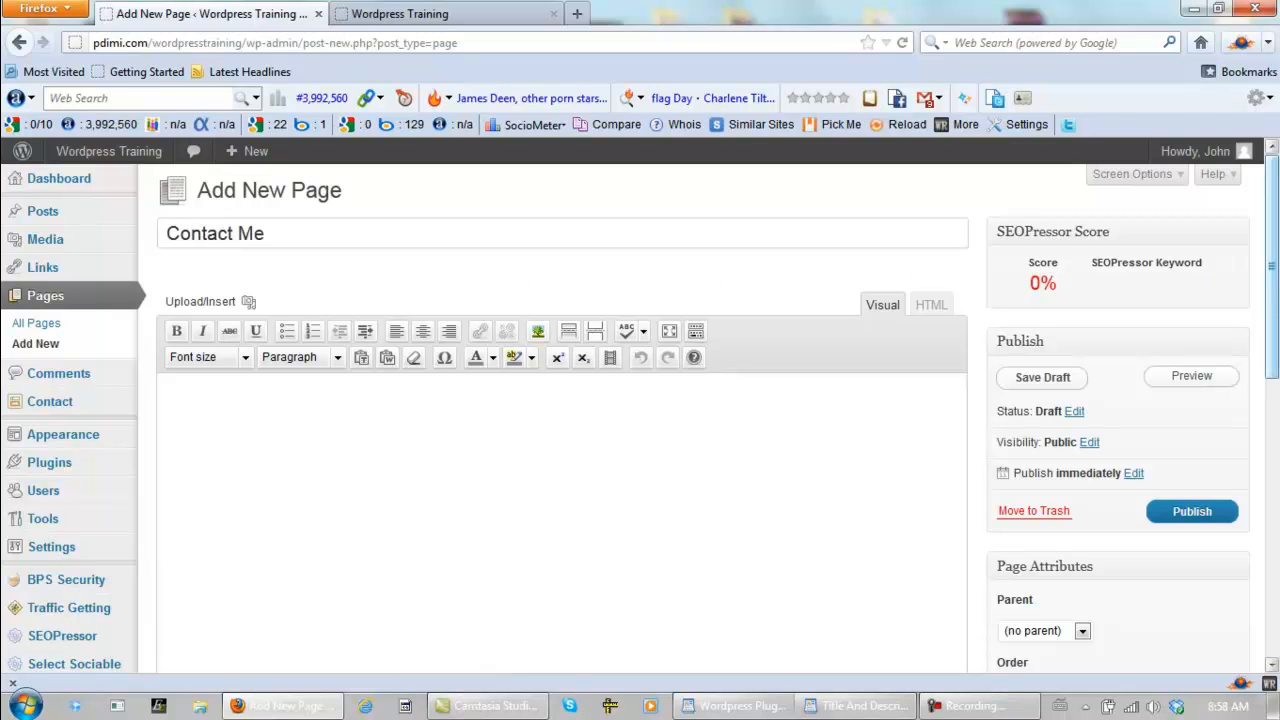
- Set the Contact Me page's order to 3 and publish the page
scroll(1273, 291, "down", 4)
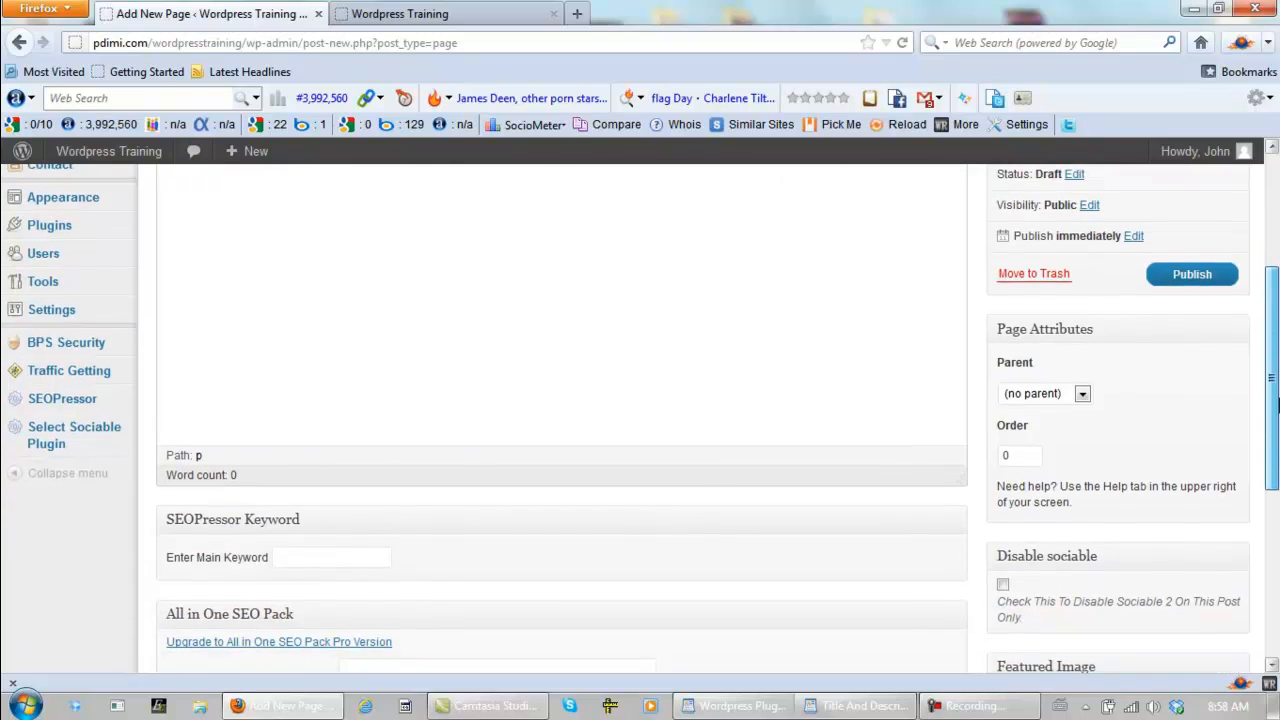
left_click_drag(1017, 454, 990, 452)
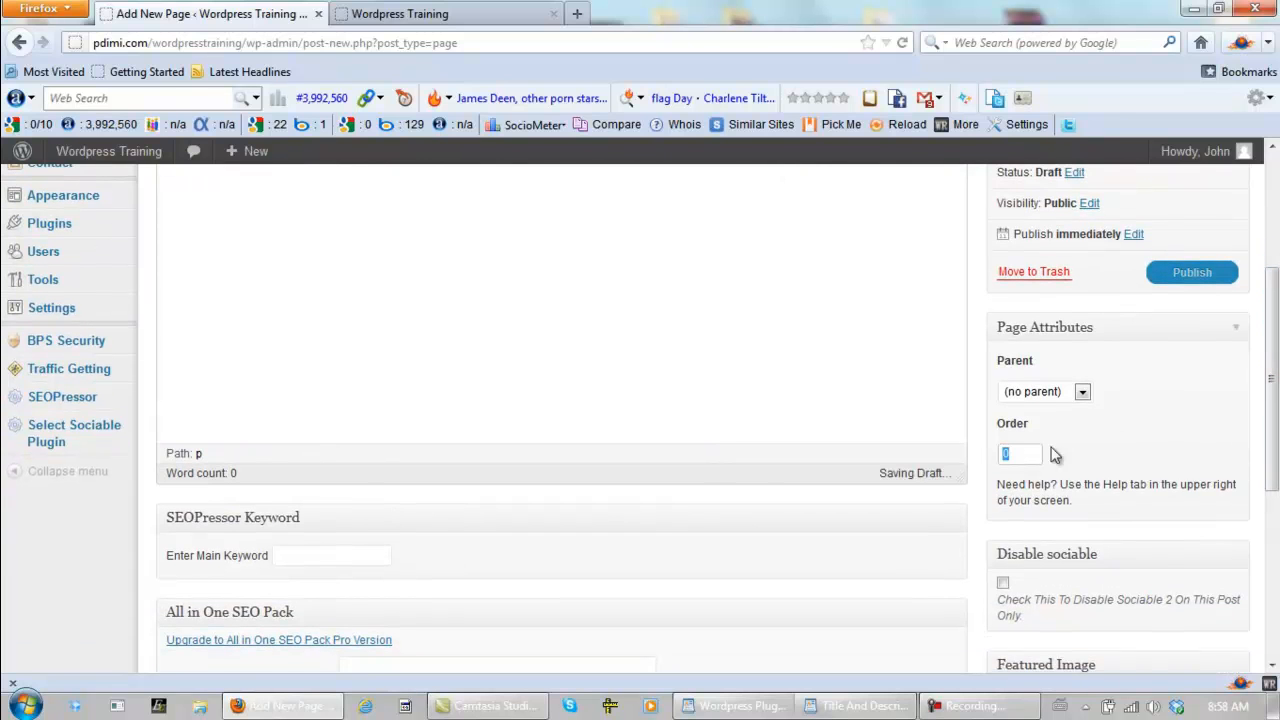
type("3")
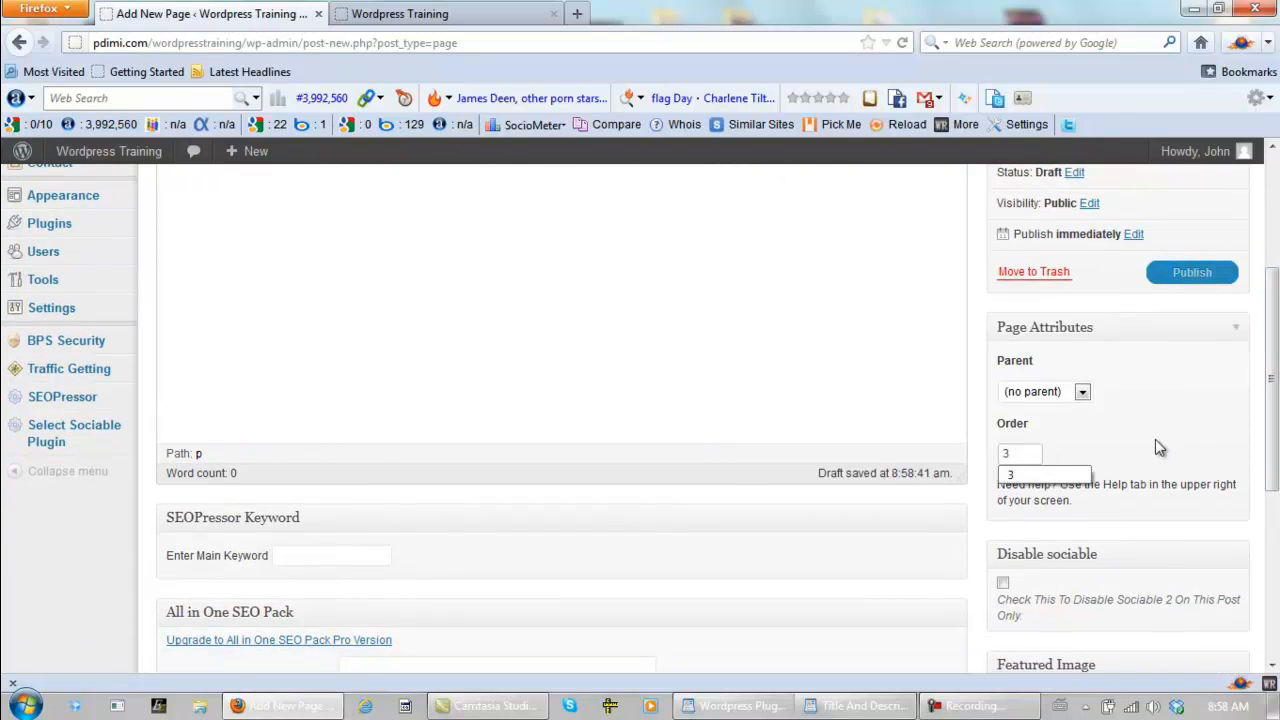
left_click(1180, 271)
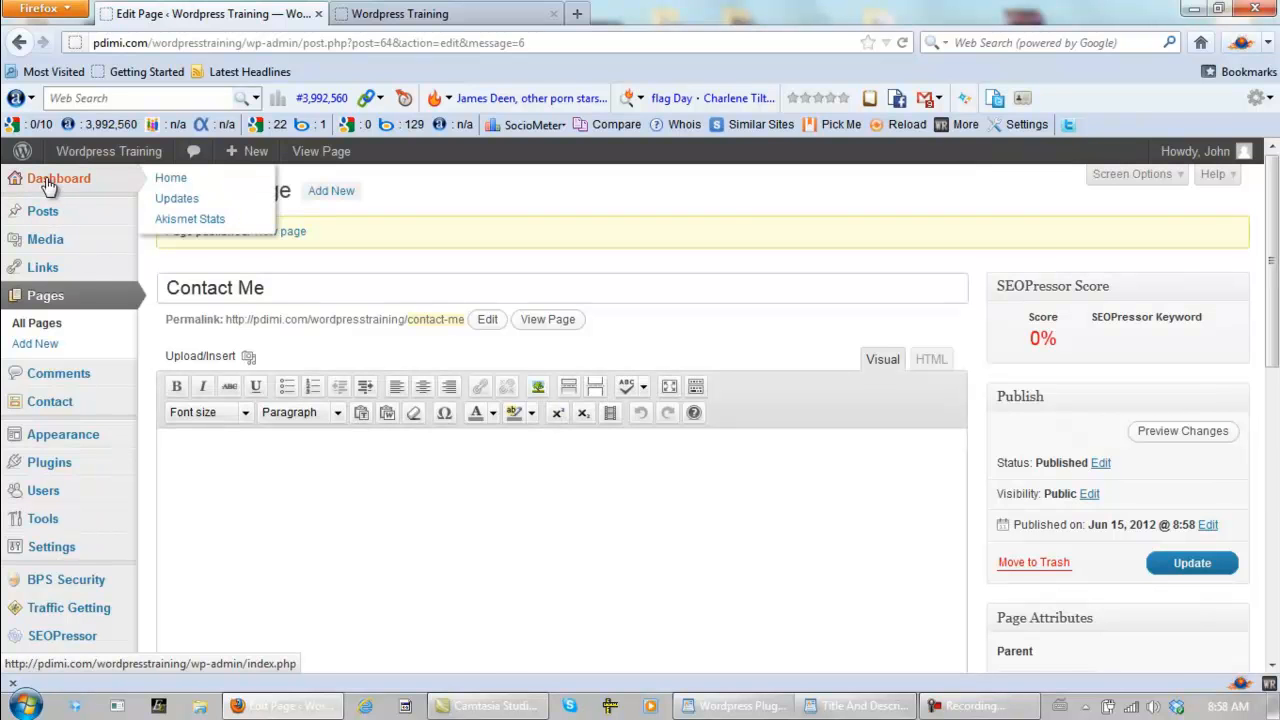
- Return the admin to the Dashboard and reload the public Wordpress Training site to check its page navigation
left_click(48, 187)
left_click(450, 20)
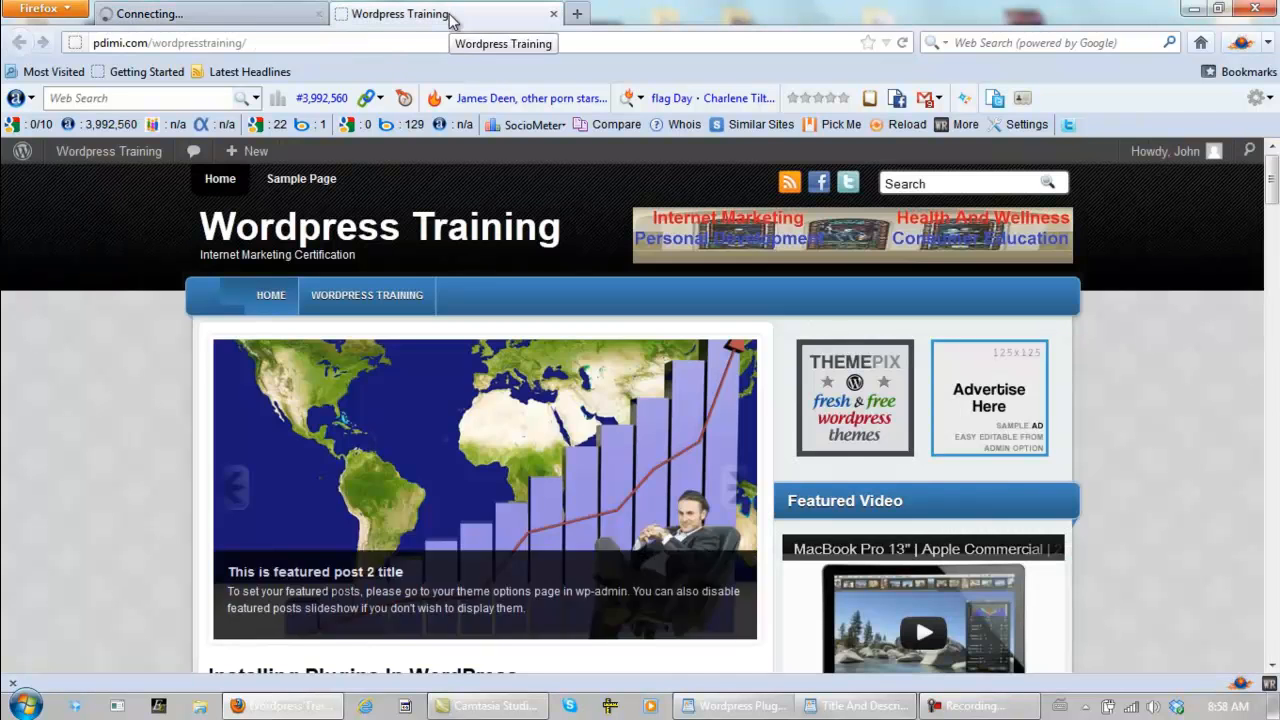
left_click(903, 42)
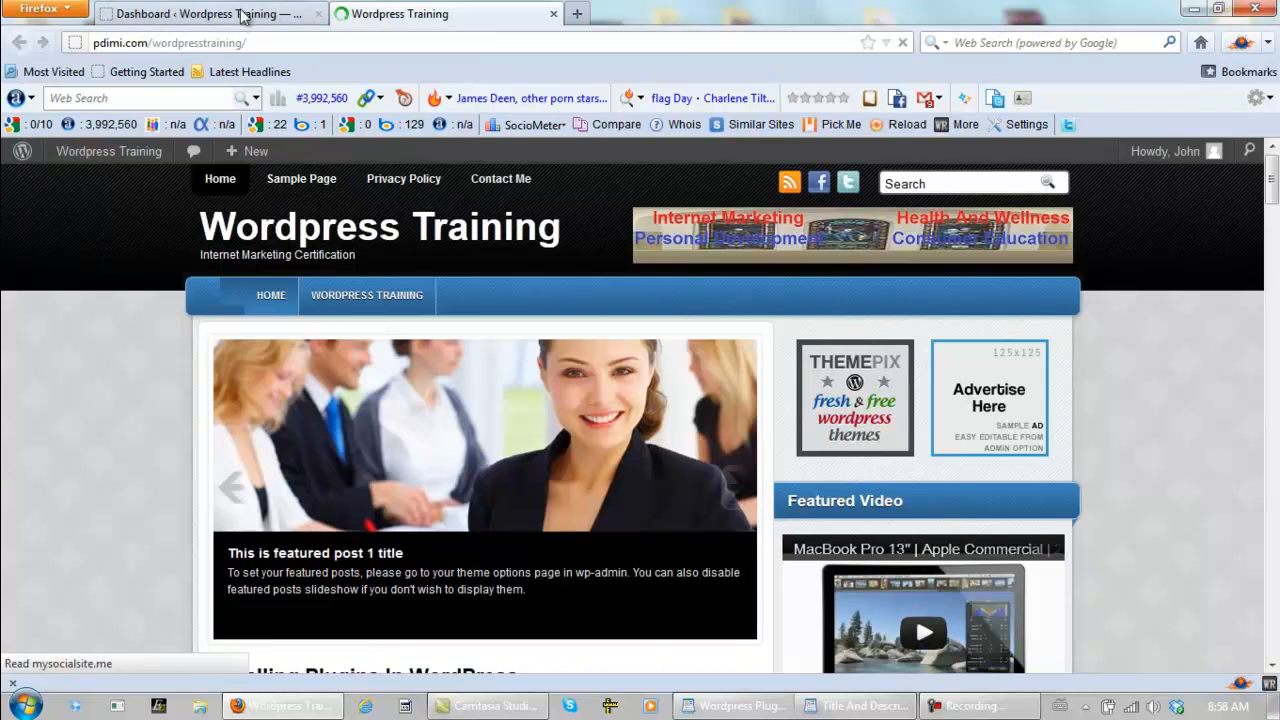
- Move Sample Page to the trash from the admin's list of all pages
left_click(285, 13)
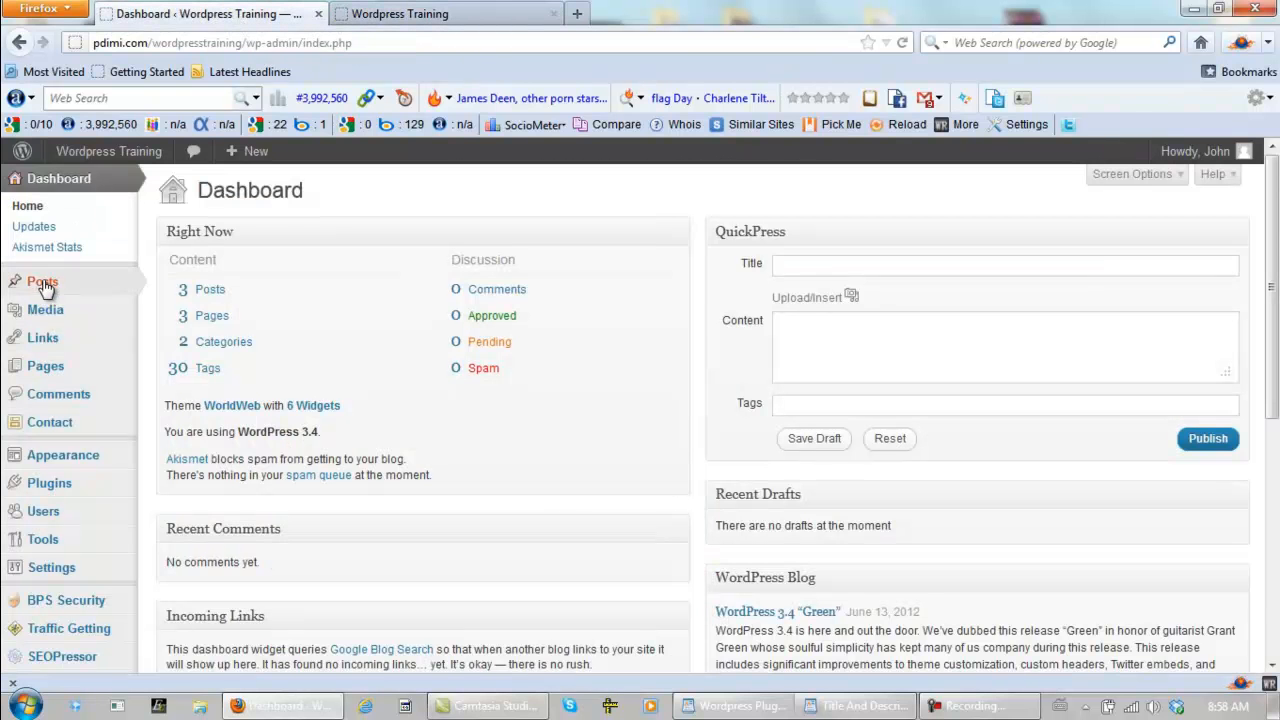
mouse_move(55, 368)
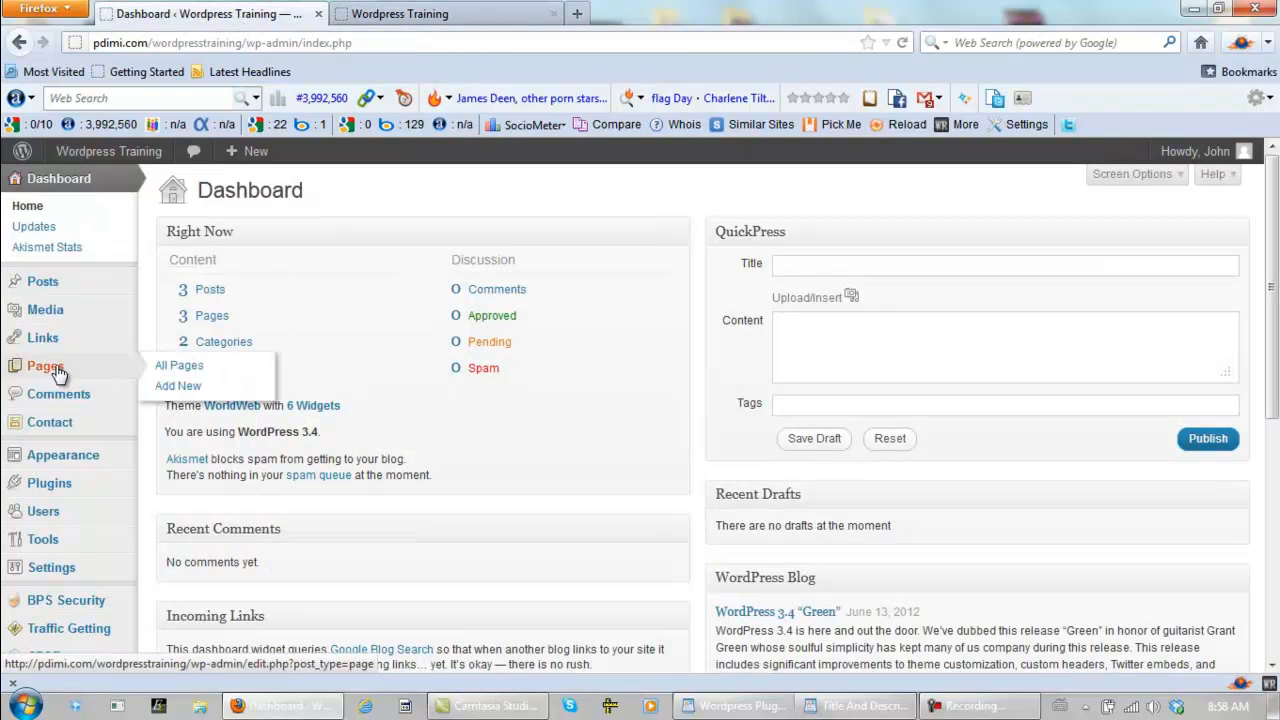
left_click(198, 372)
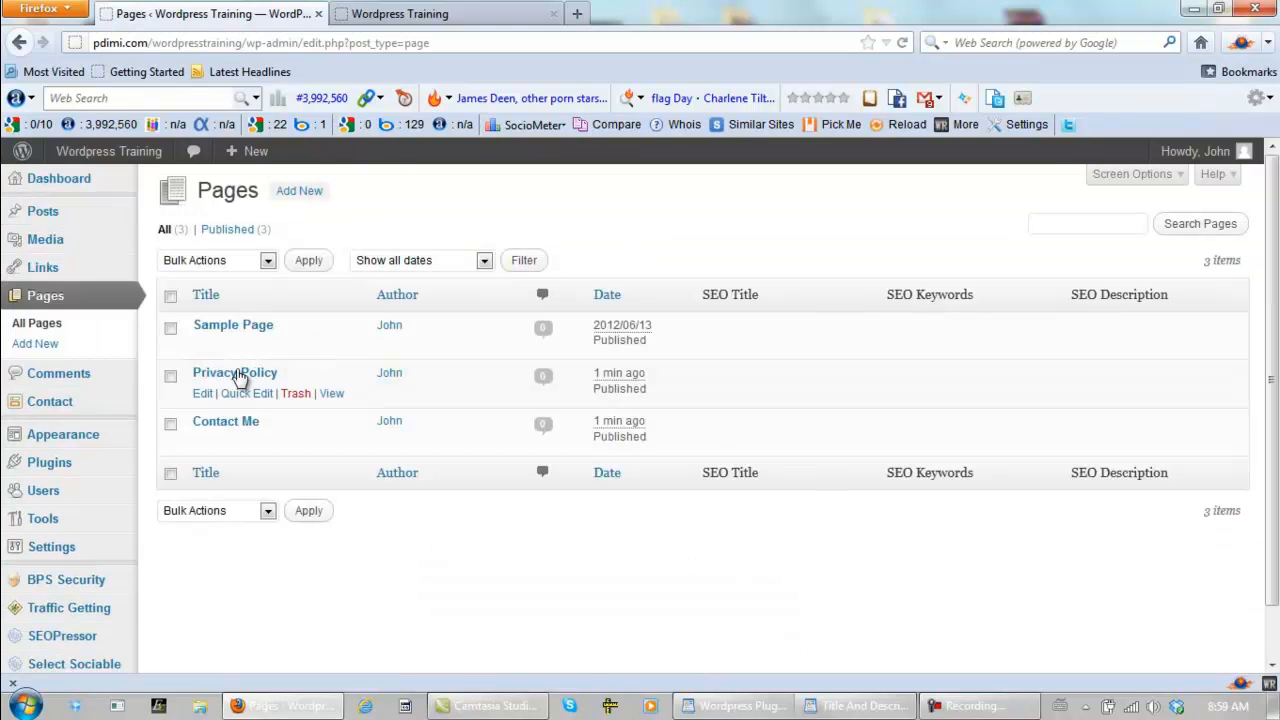
left_click(171, 330)
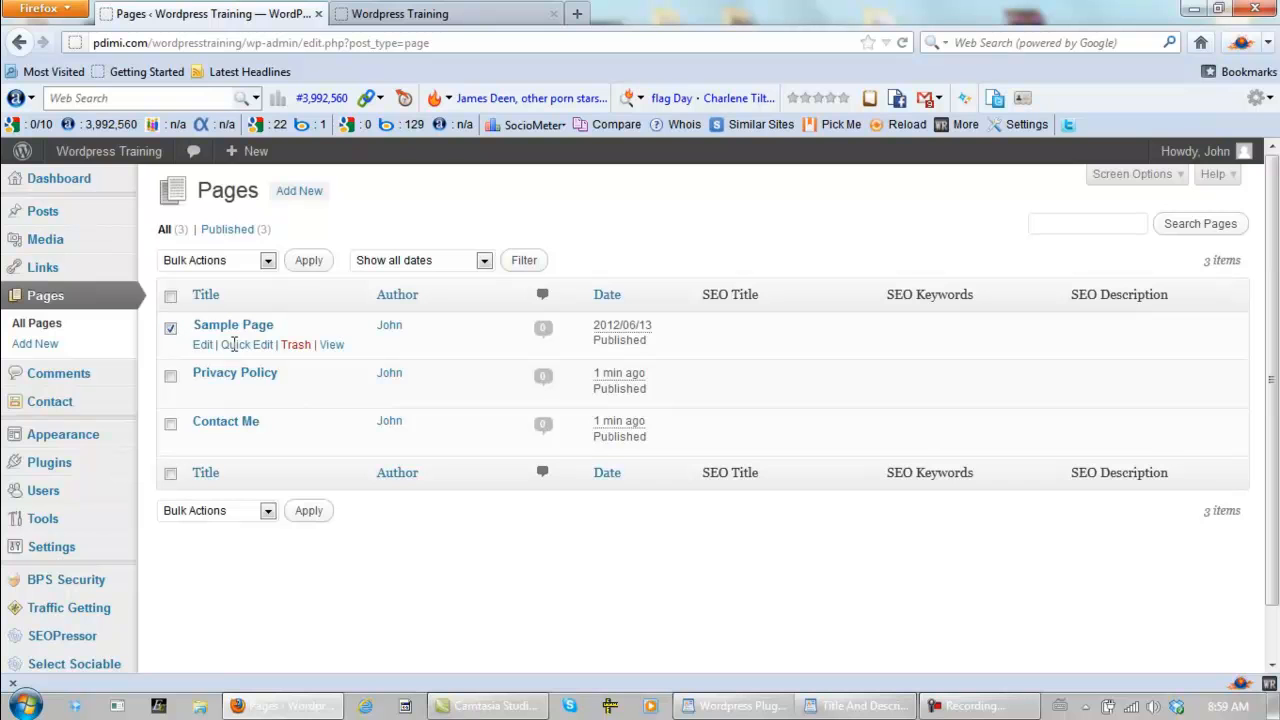
left_click(298, 347)
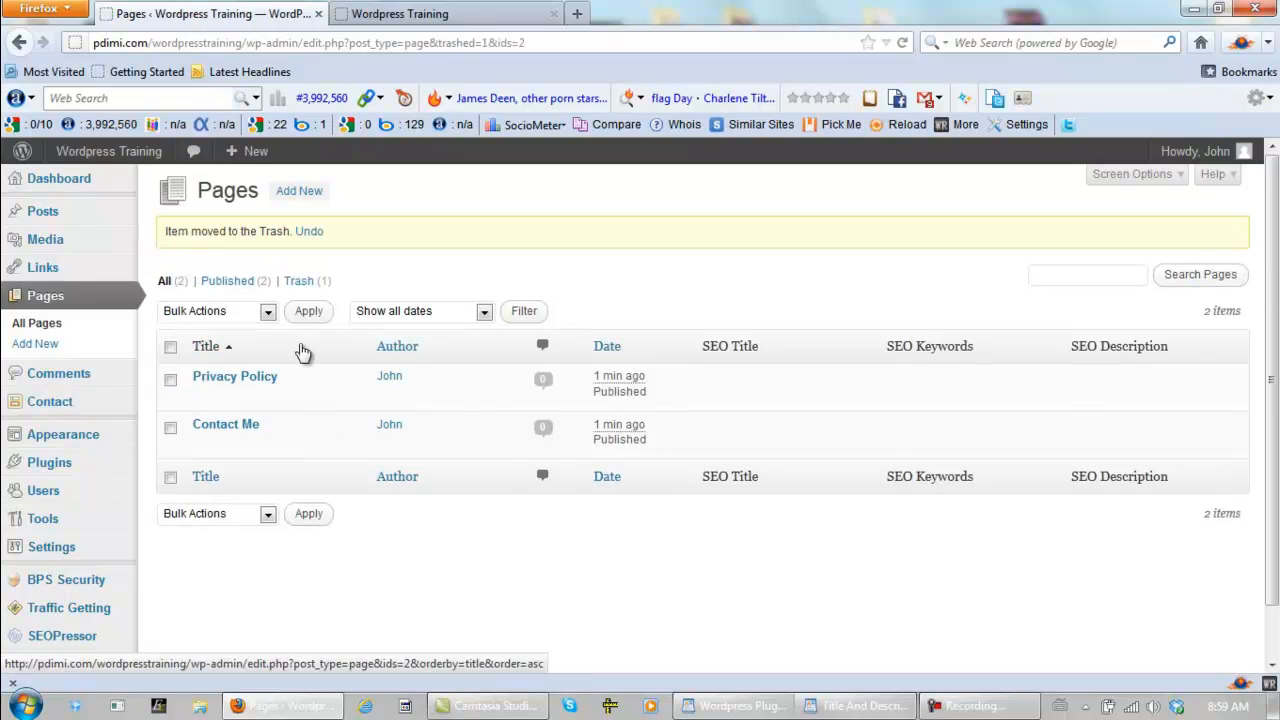
- Reload the public site to check its navigation without Sample Page, and return to the admin's page list
left_click(472, 20)
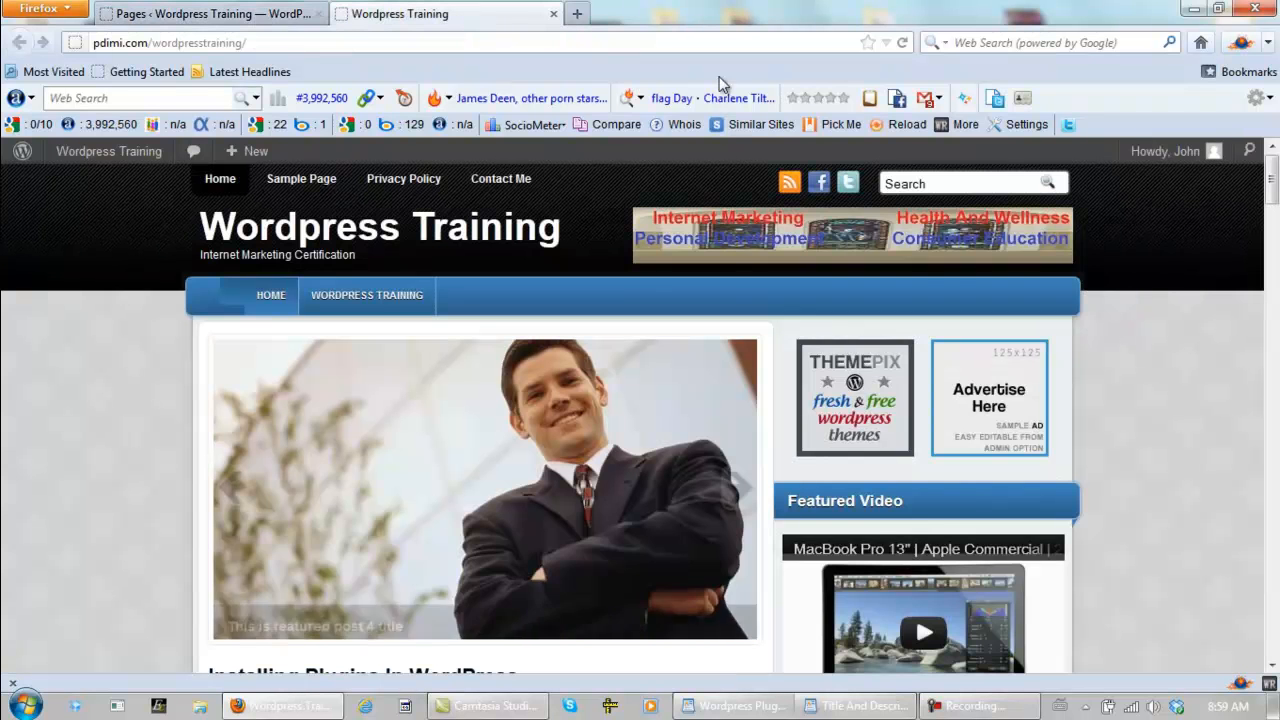
left_click(904, 43)
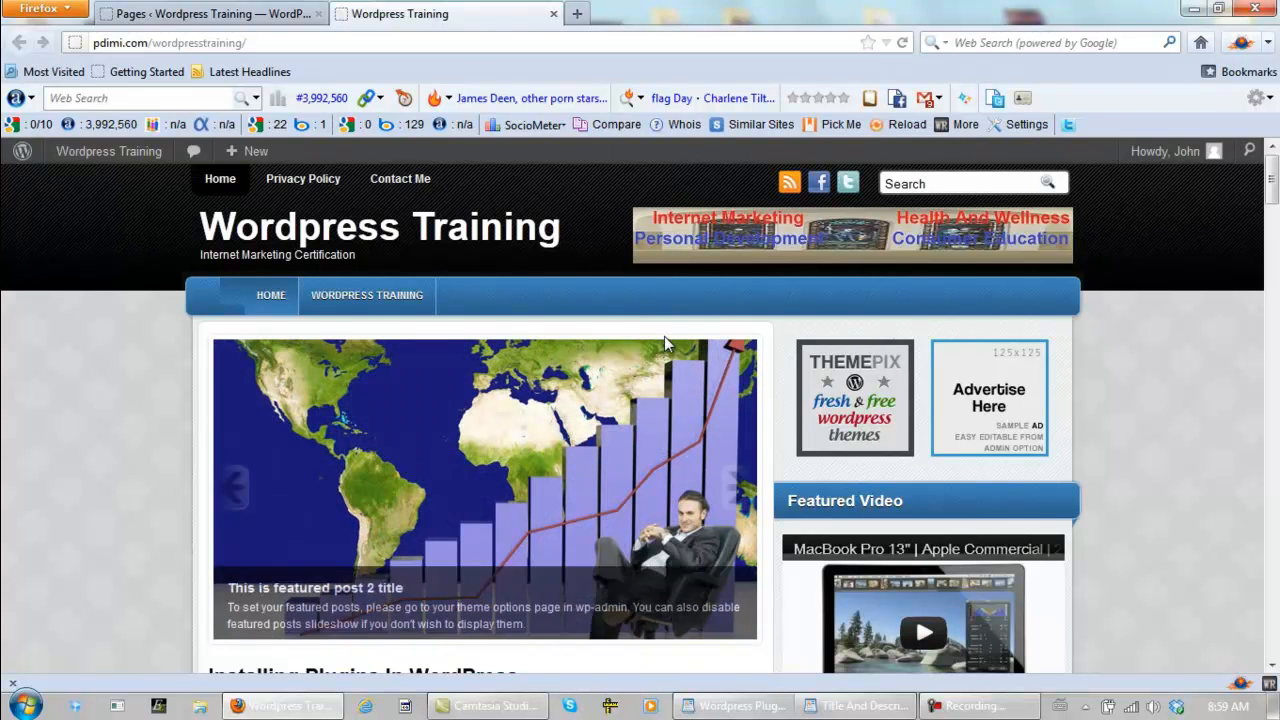
left_click(212, 14)
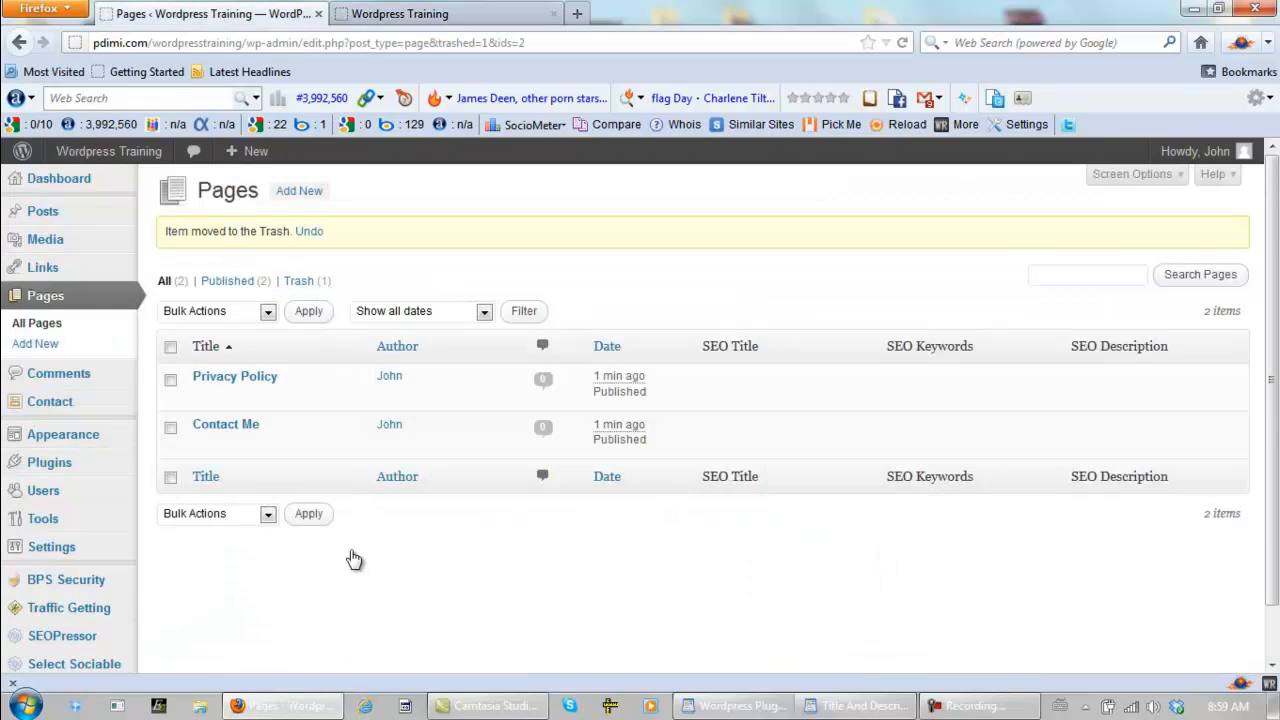
- Copy the <!-- googleprivacypolicy --> tag from the Google Privacy Policy plugin's settings page
scroll(350, 586, "down", 2)
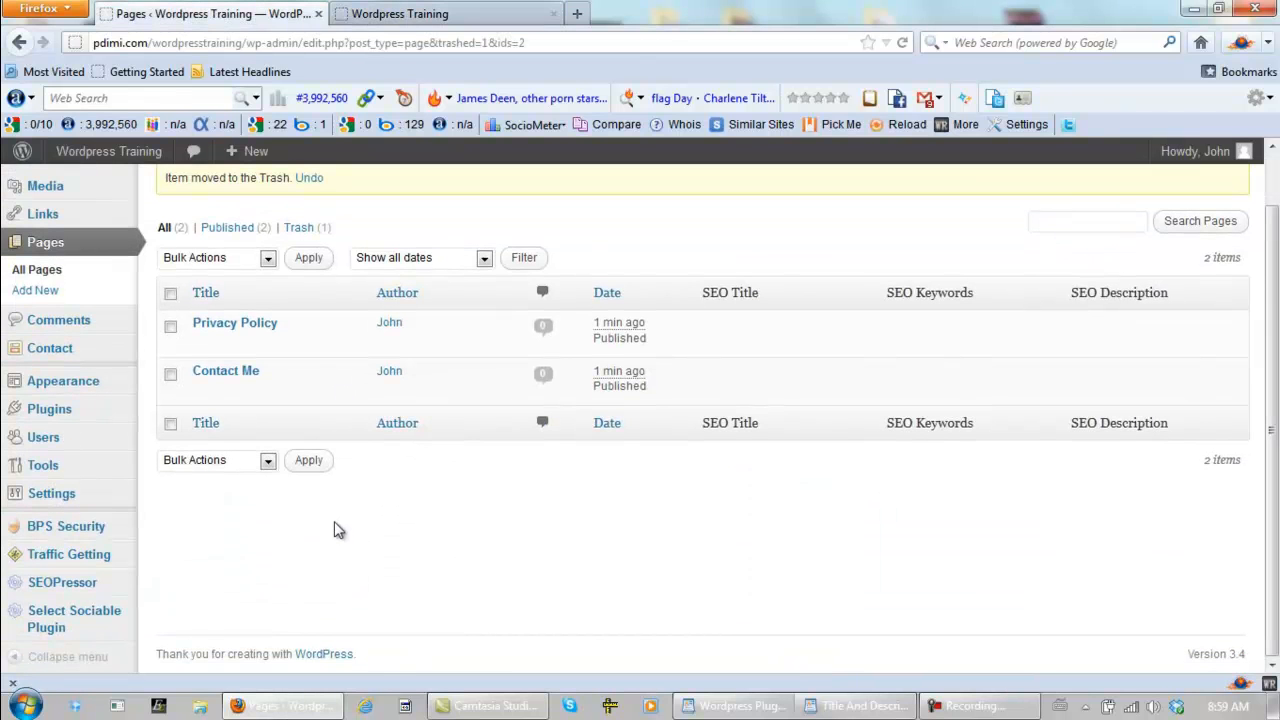
mouse_move(51, 494)
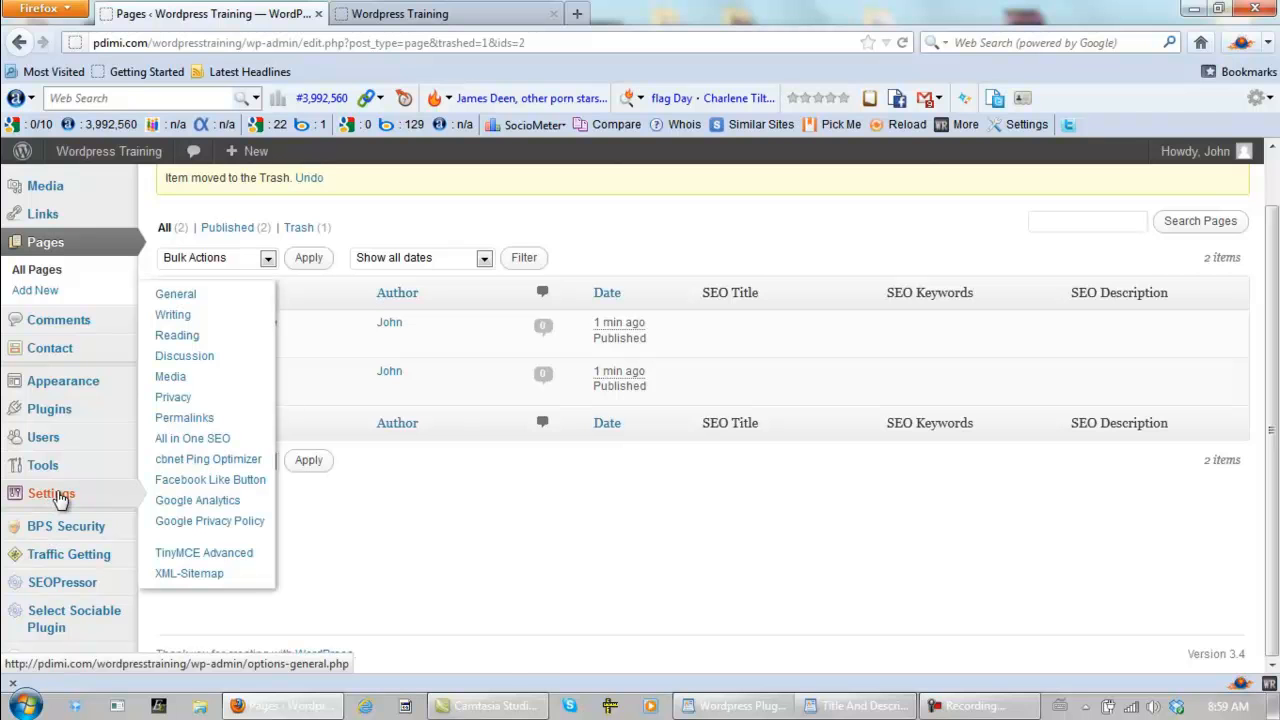
left_click(192, 522)
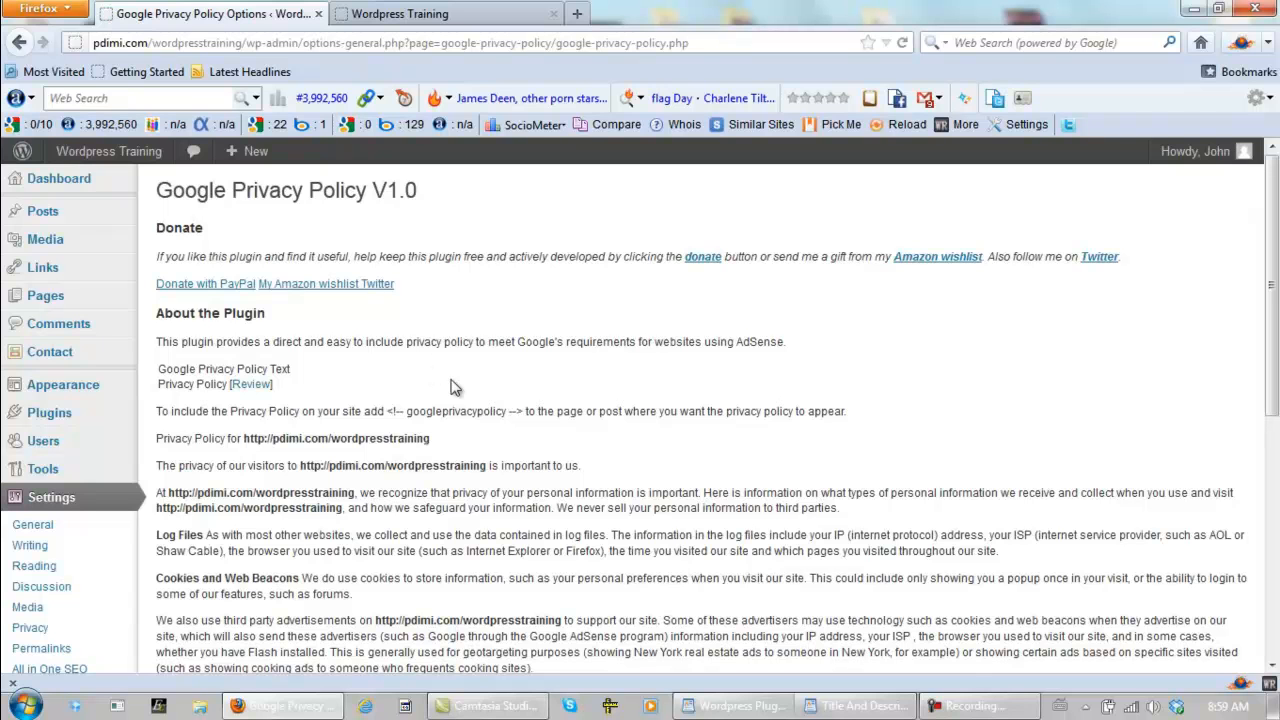
left_click_drag(520, 411, 390, 411)
key("ctrl+c")
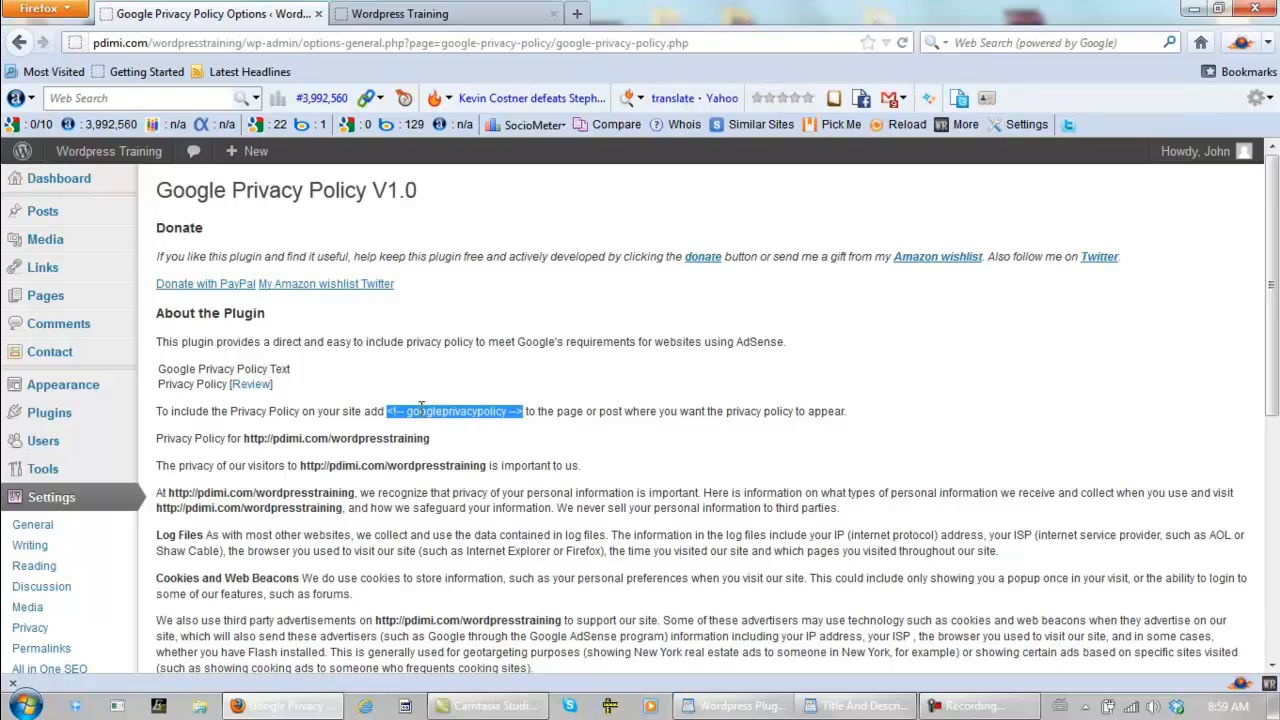
right_click(428, 408)
left_click(467, 426)
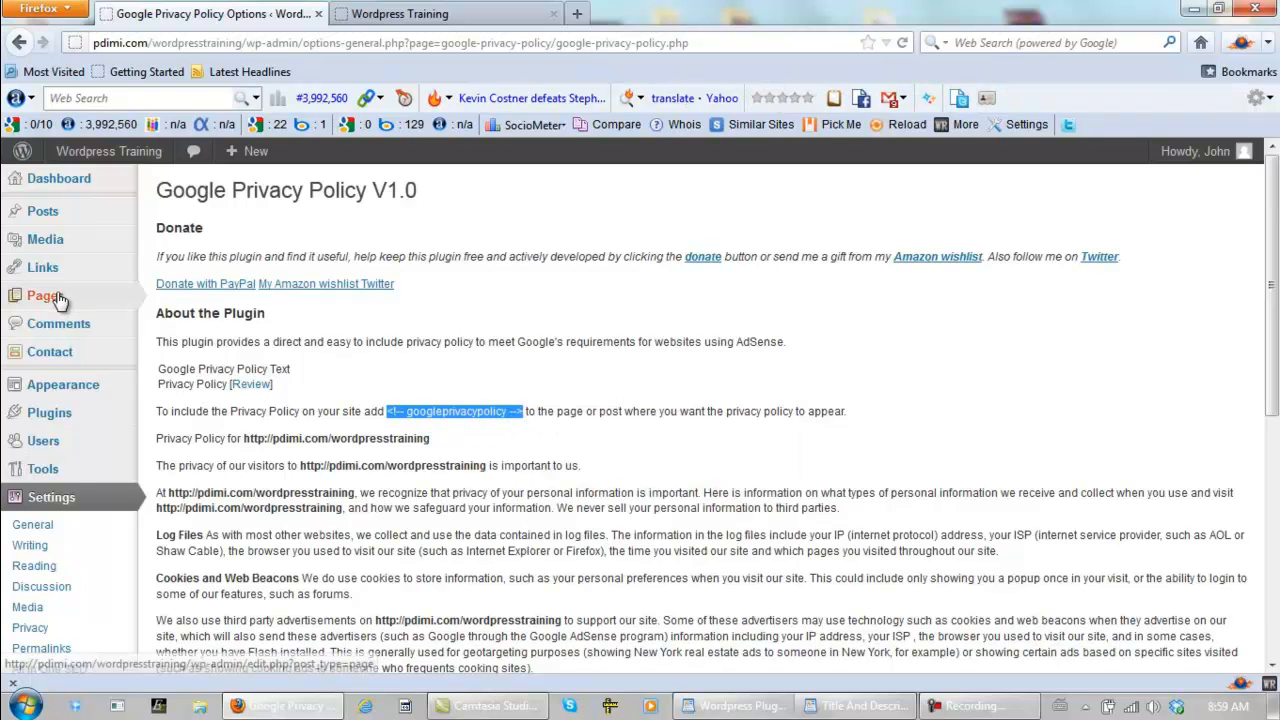
- Open the Privacy Policy page for editing from the list of all pages and switch its editor to HTML mode
mouse_move(46, 296)
left_click(178, 298)
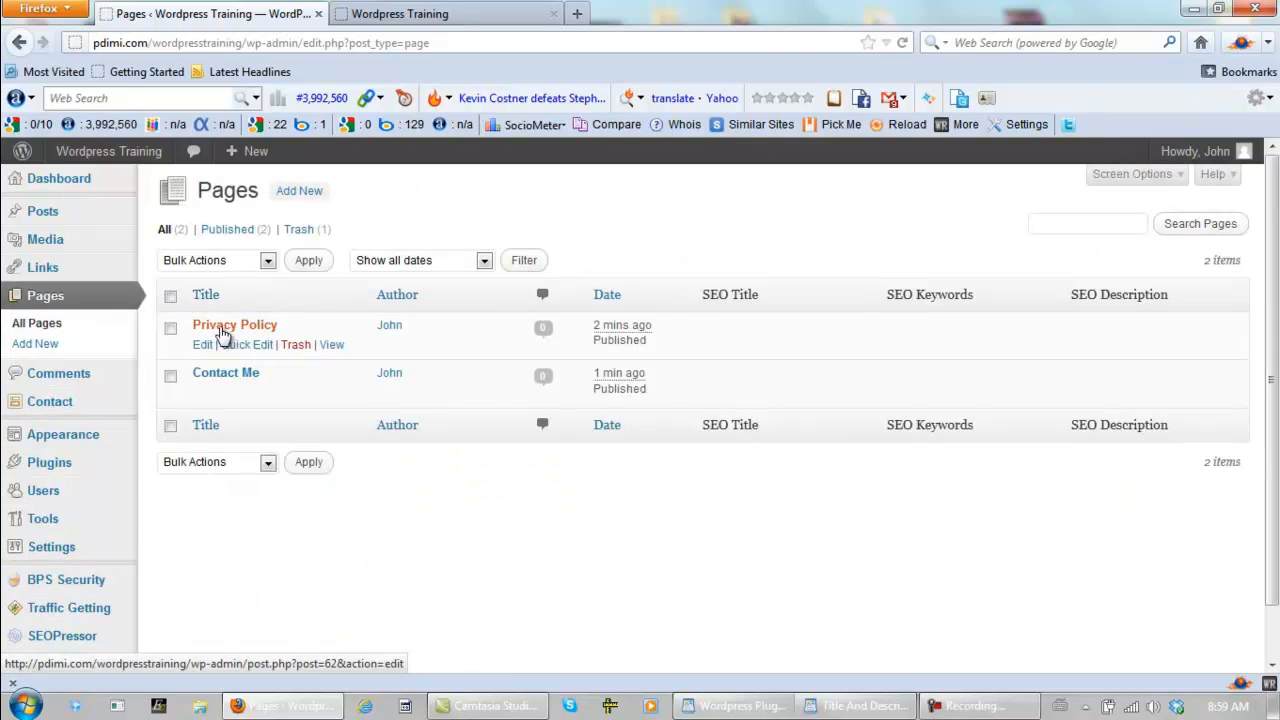
left_click(201, 346)
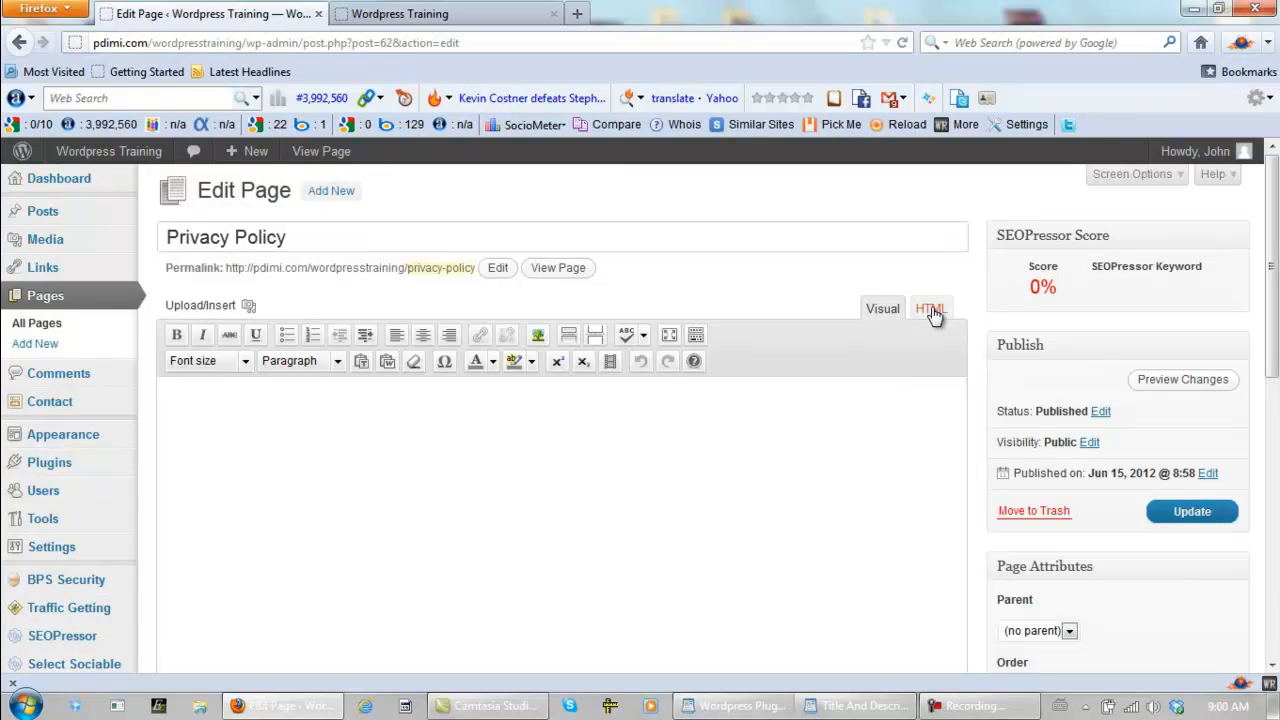
left_click(930, 313)
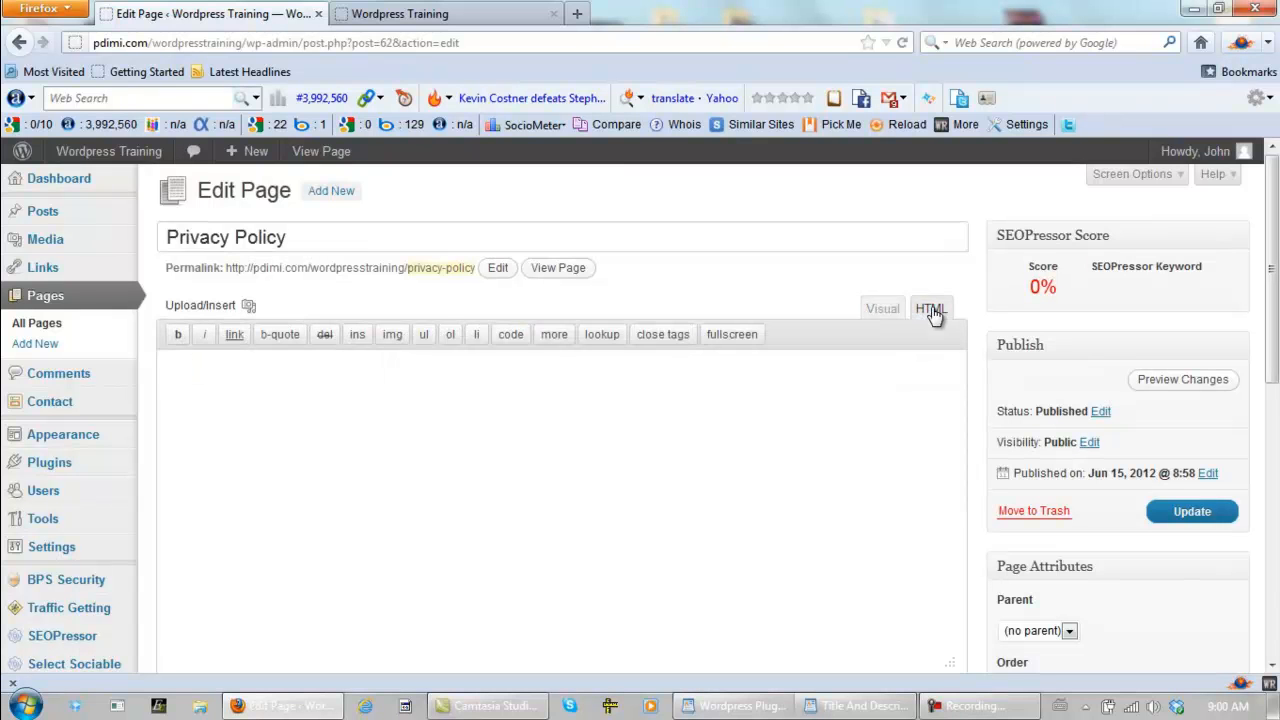
- View the Privacy Policy page on the public site and return to its editor
left_click(512, 20)
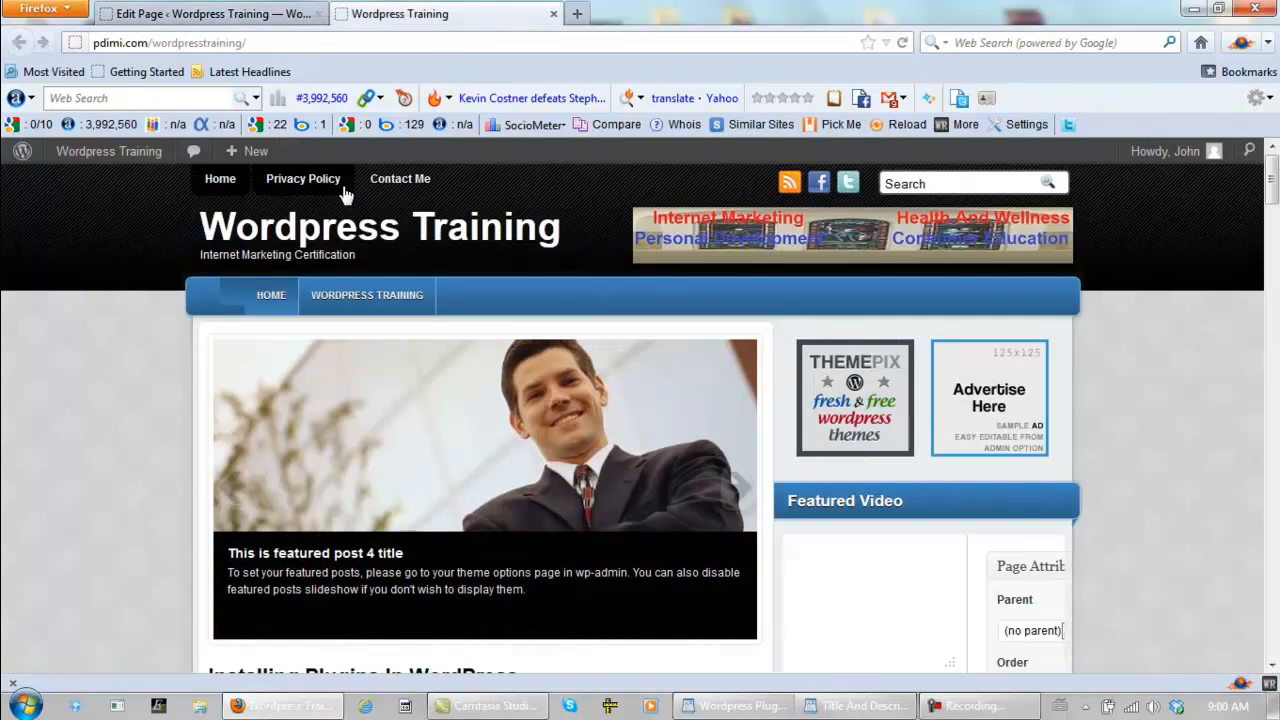
left_click(300, 178)
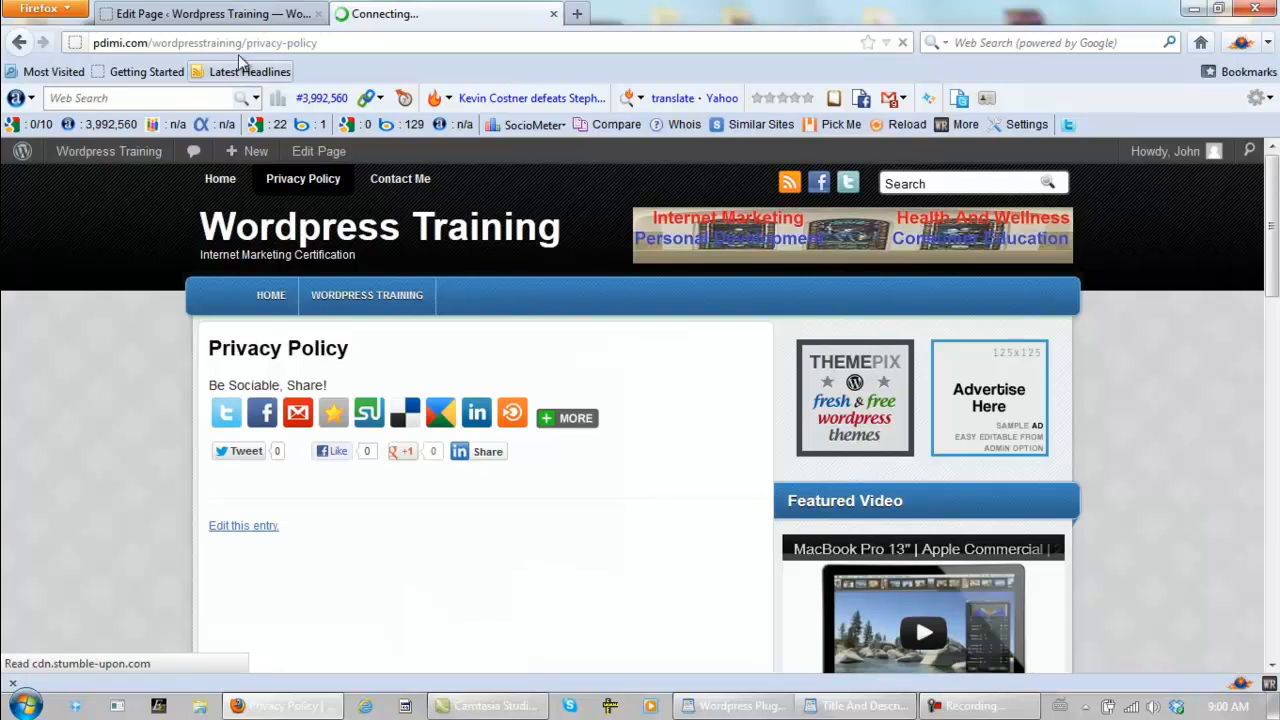
left_click(250, 14)
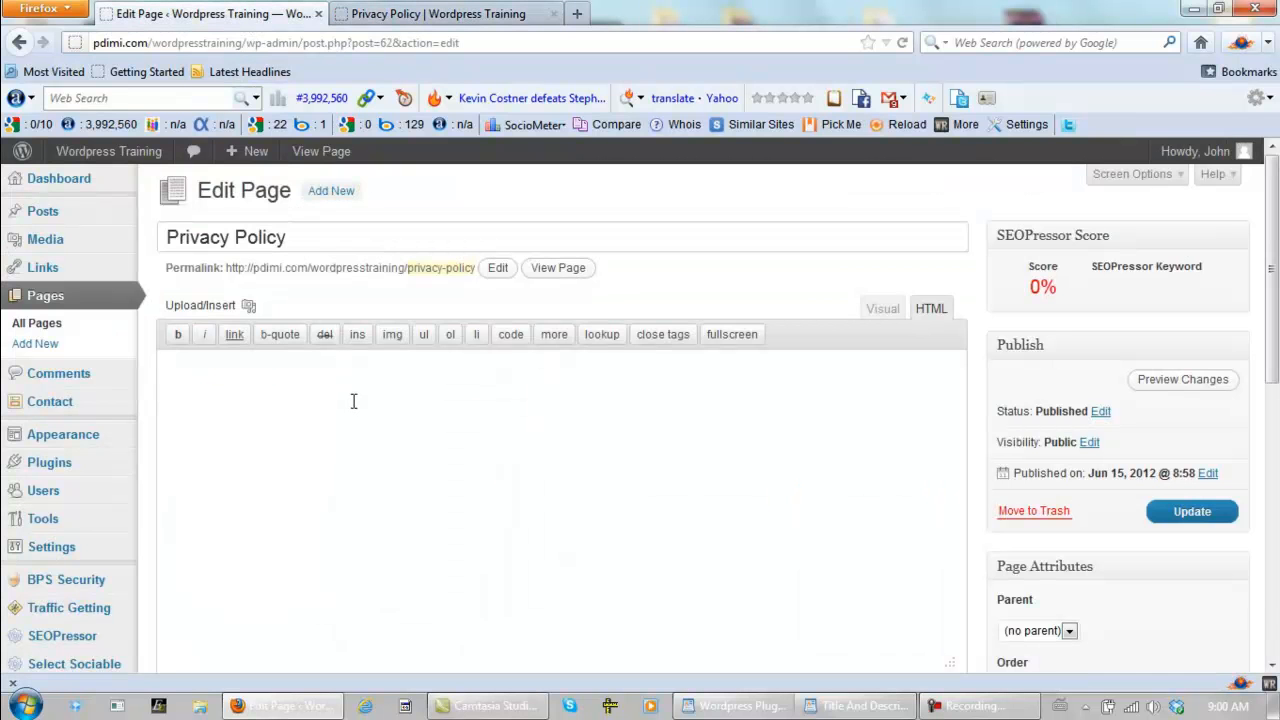
- Paste the <!-- googleprivacypolicy --> tag into the Privacy Policy page's content and update the page
right_click(353, 401)
left_click(400, 484)
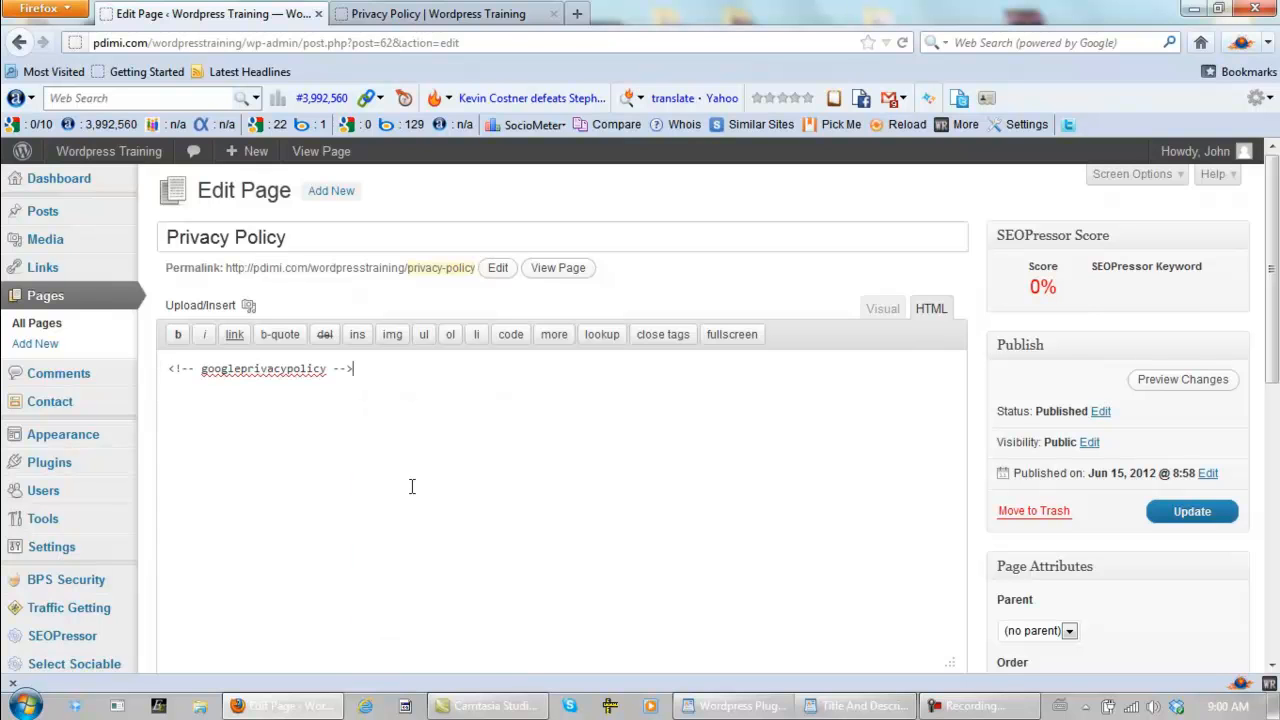
left_click(1205, 512)
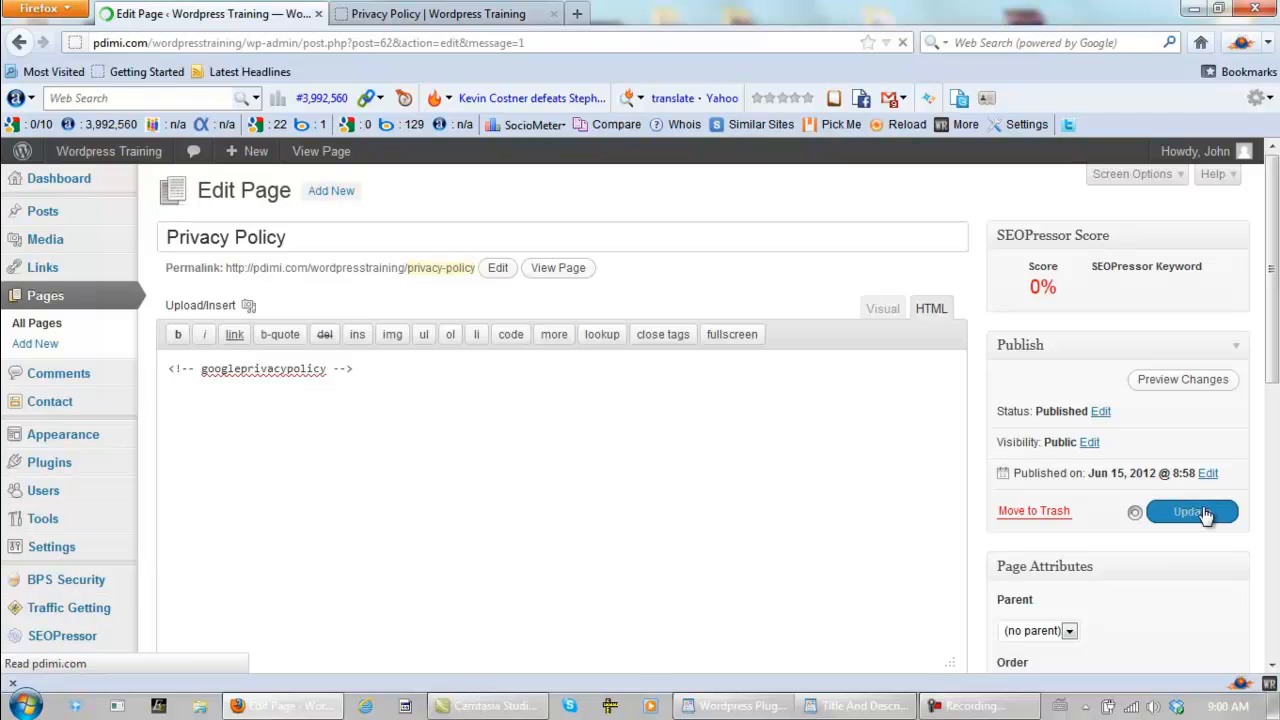
- Reload the public Privacy Policy page, look through its policy text, and return to the admin's page editor
left_click(430, 13)
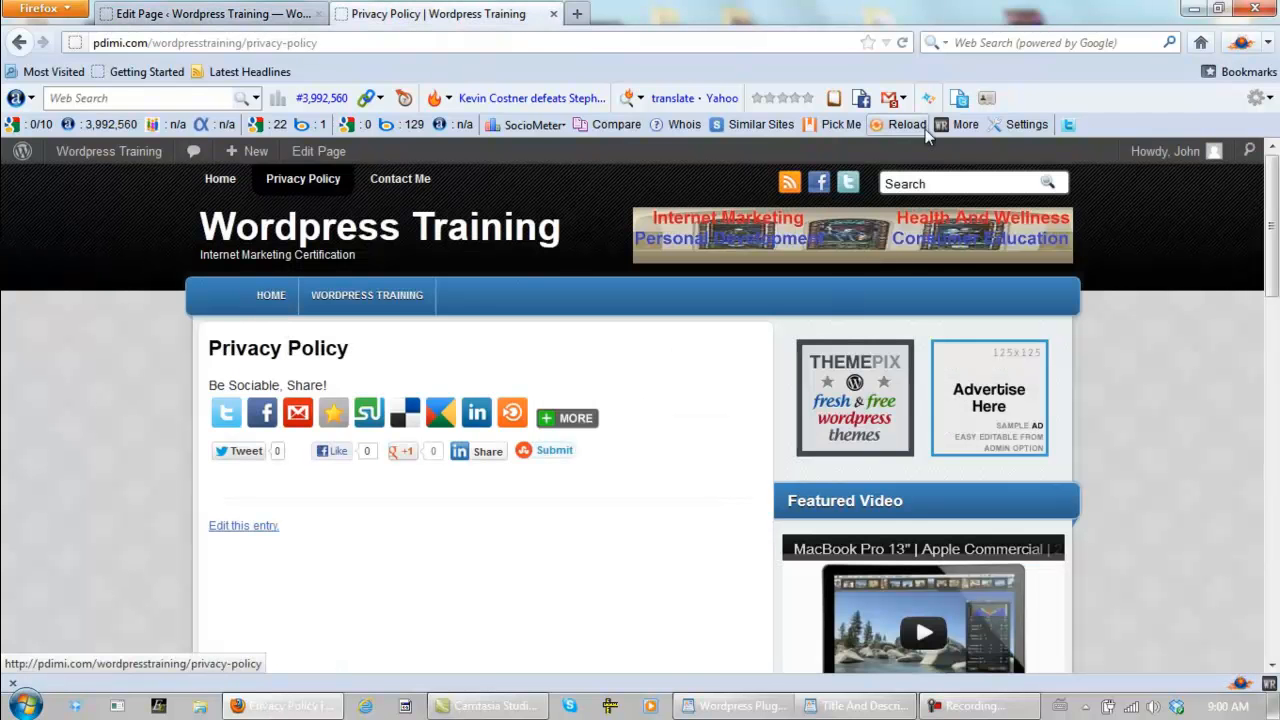
left_click(303, 186)
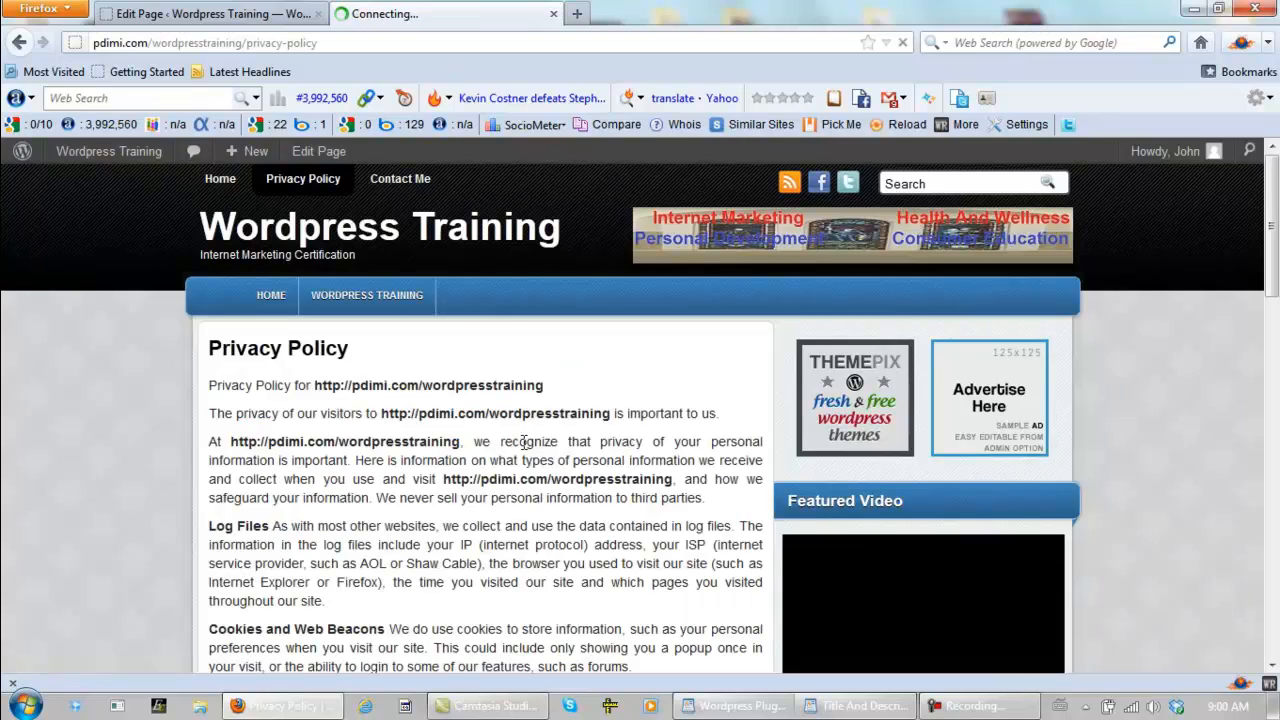
scroll(520, 448, "down", 10)
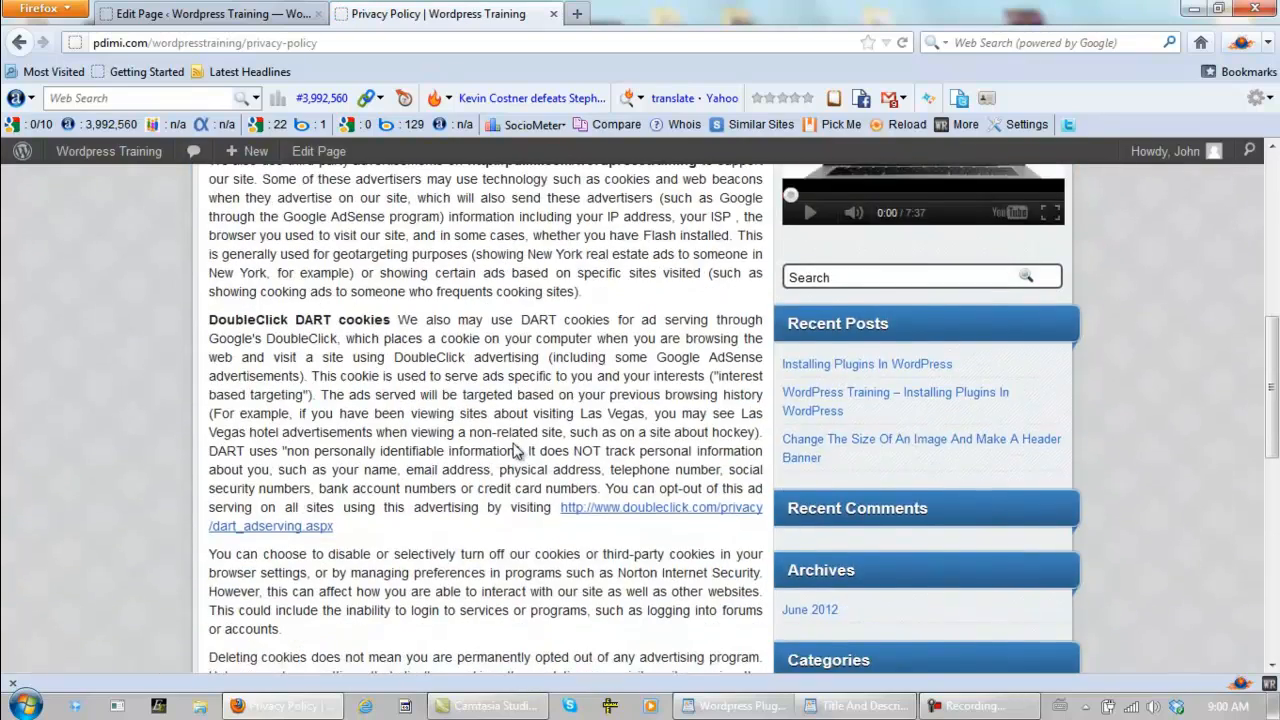
scroll(515, 452, "up", 10)
scroll(516, 452, "up", 1)
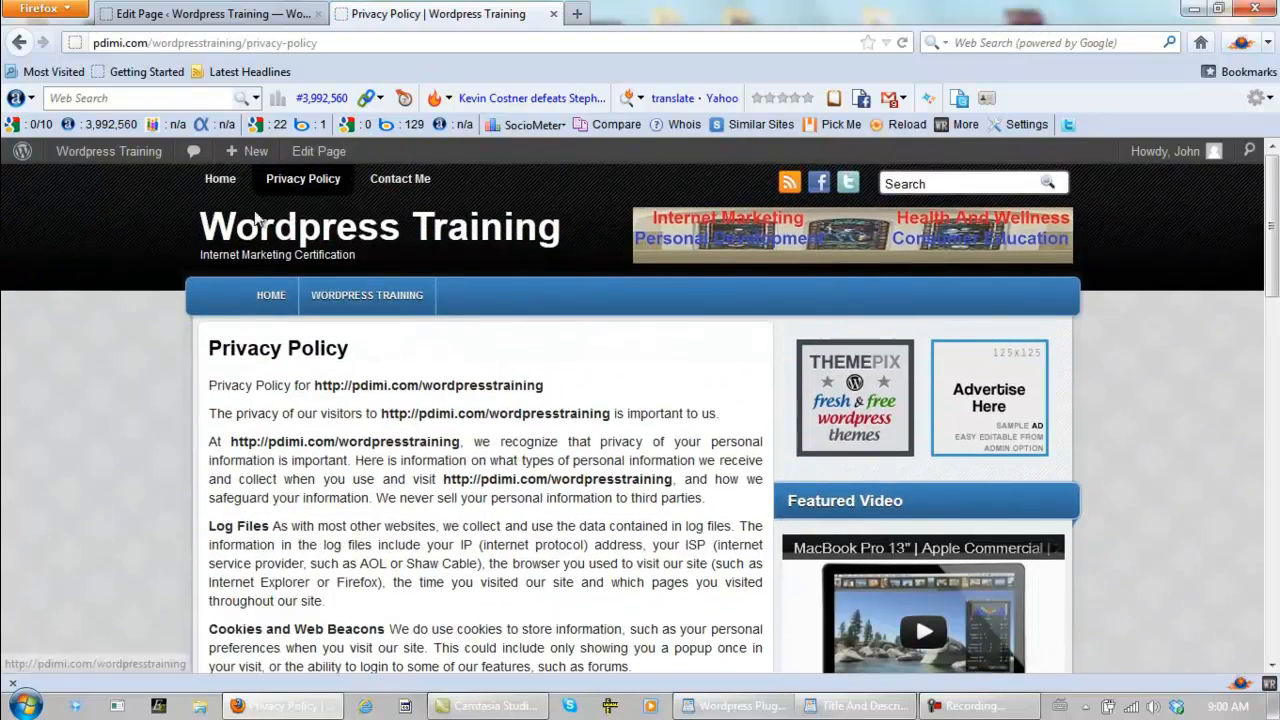
left_click(185, 16)
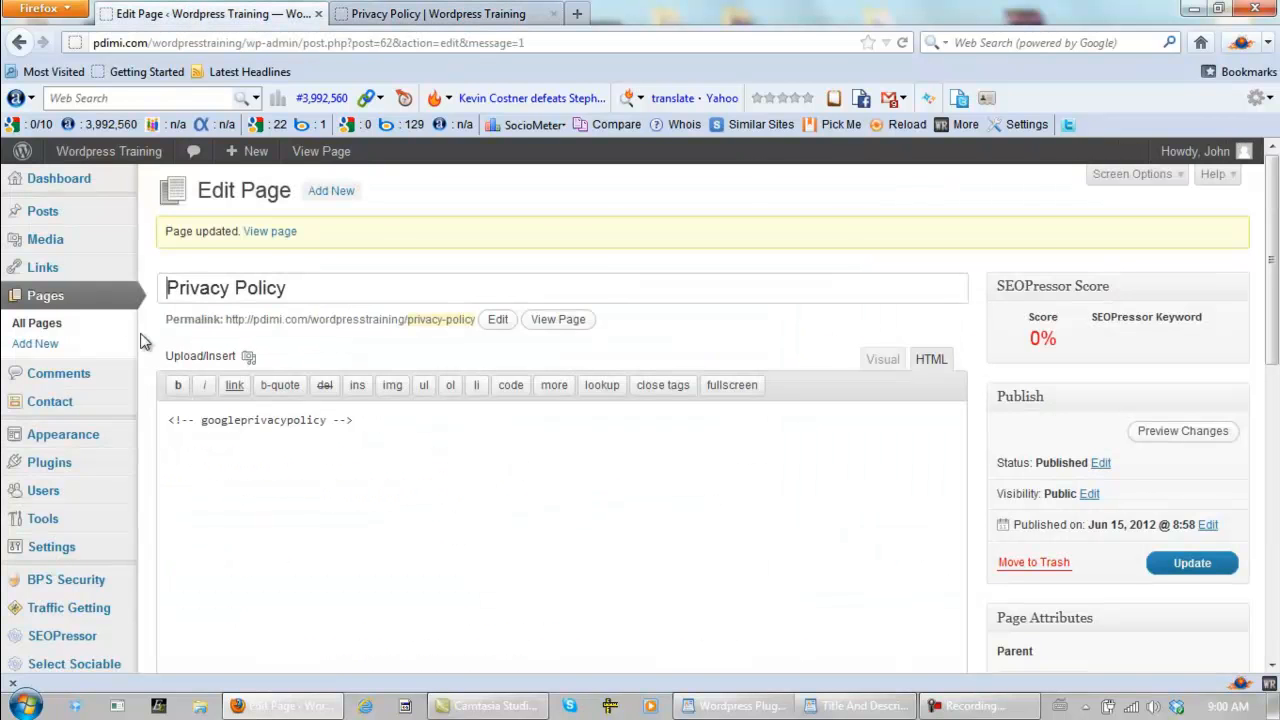
- Open Contact form 1 in Contact Form 7 and check the recipient address in its mail settings
scroll(141, 338, "down", 4)
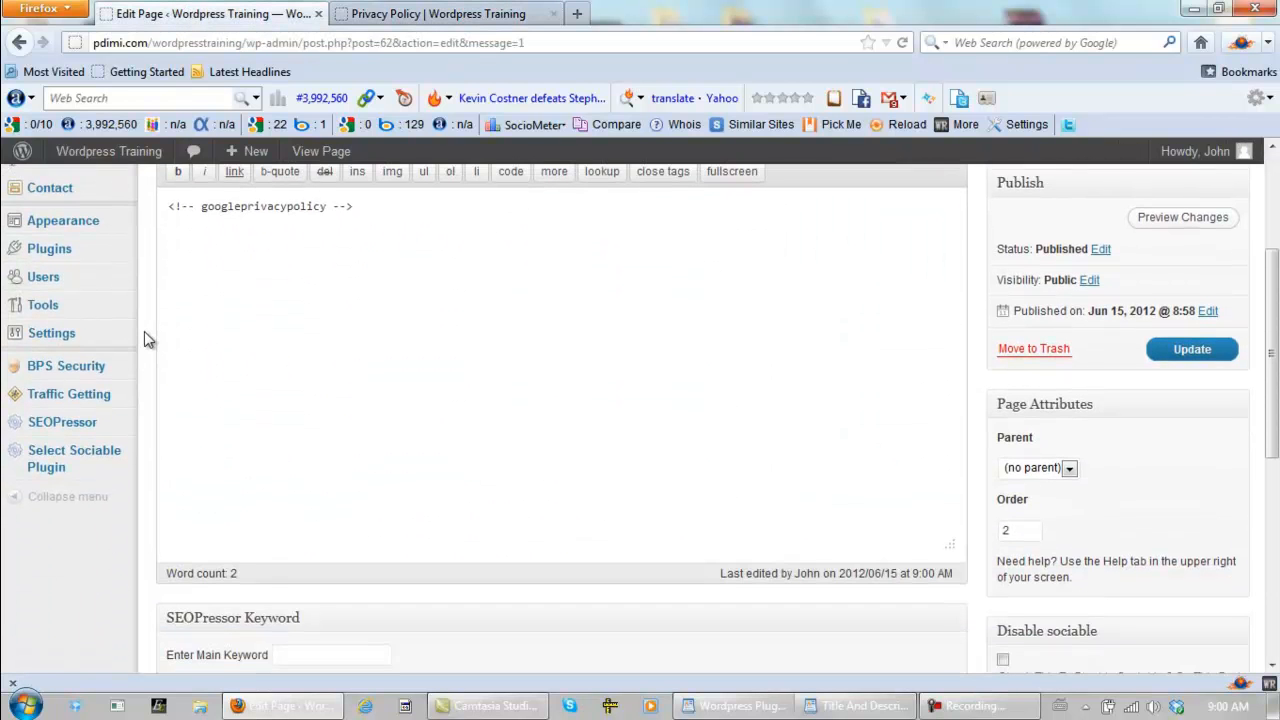
scroll(93, 272, "up", 2)
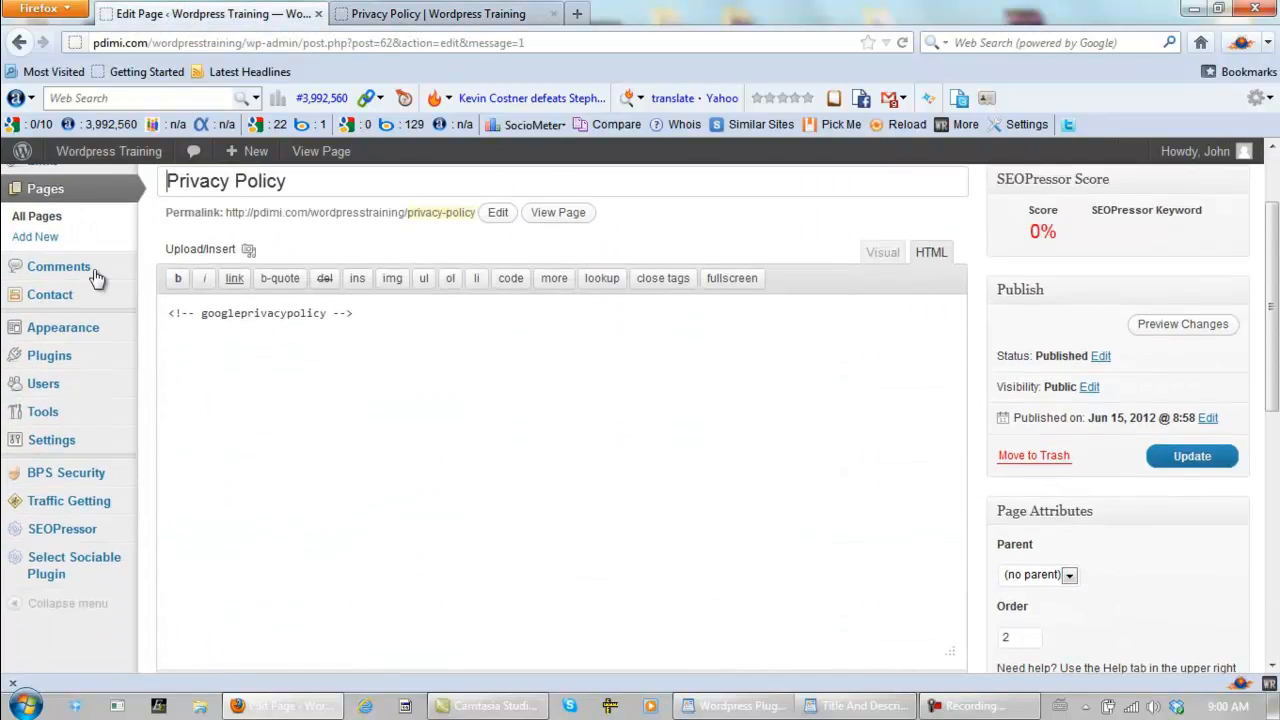
left_click(50, 303)
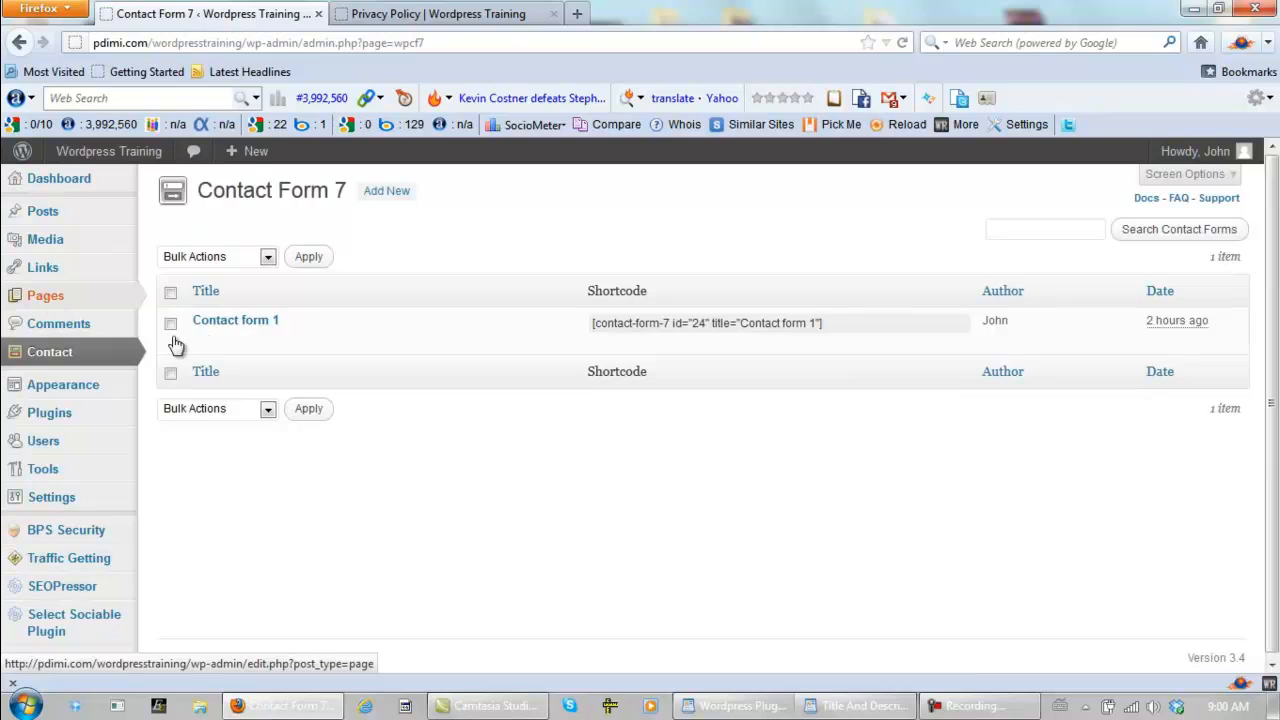
left_click(202, 340)
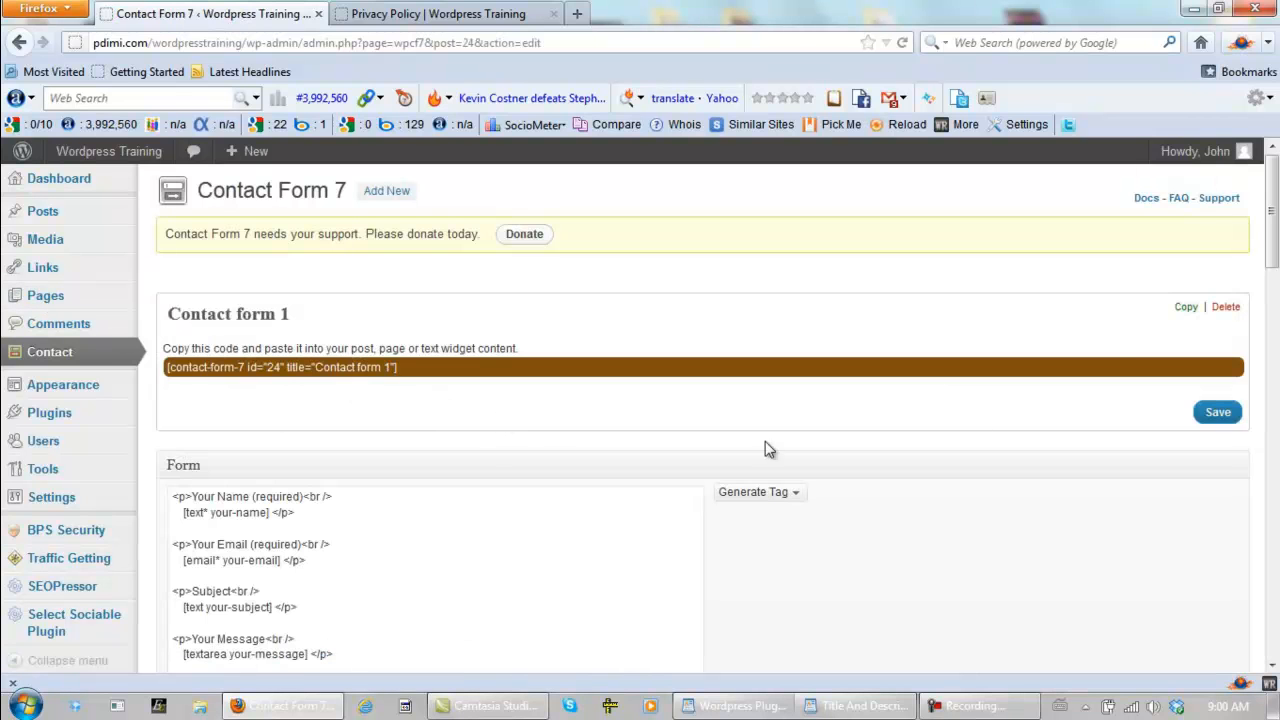
left_click_drag(1268, 213, 1268, 346)
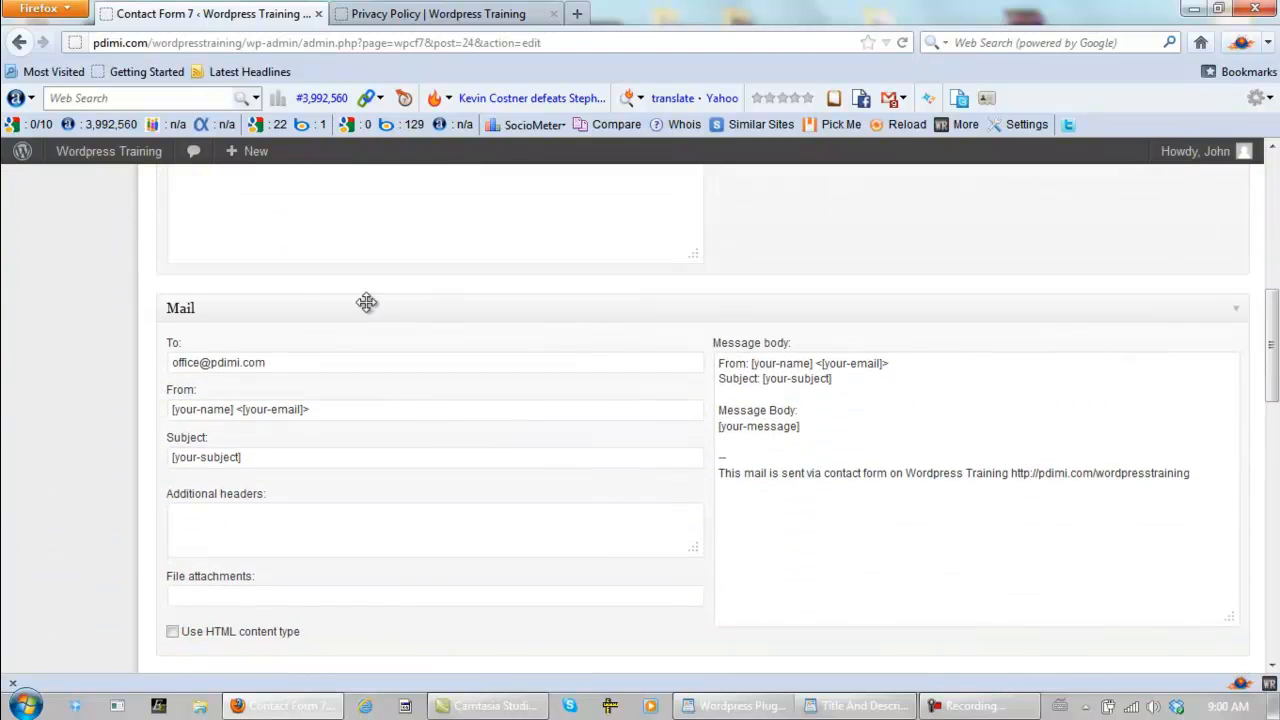
left_click(200, 362)
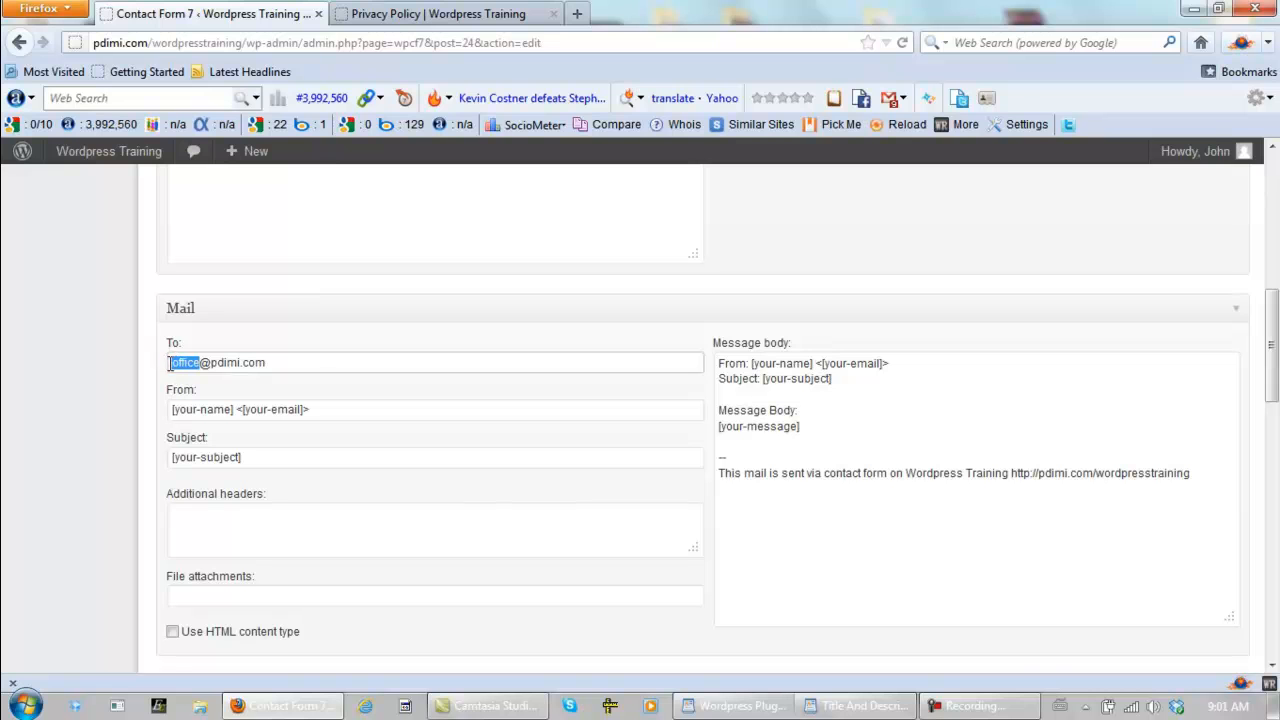
left_click(316, 355)
left_click_drag(1272, 378, 1273, 240)
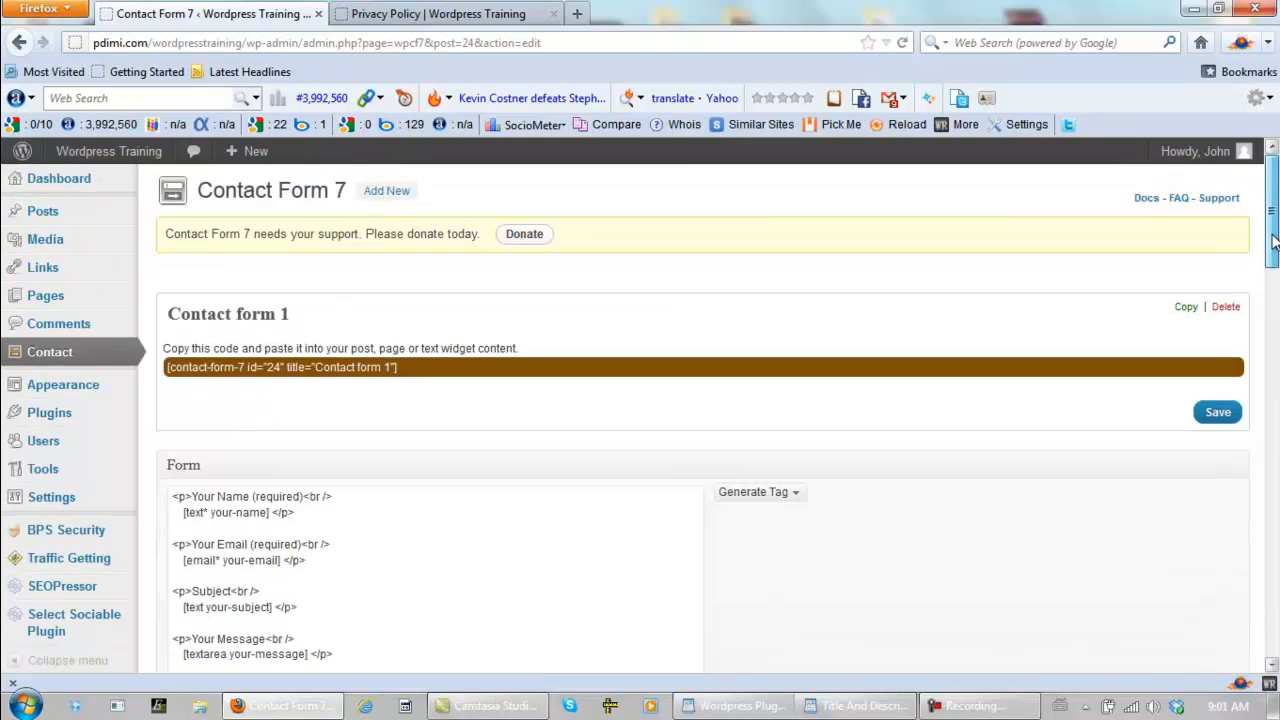
- Return to the contact forms list and copy the shortcode [contact-form-7 id="24" title="Contact form 1"]
left_click(58, 355)
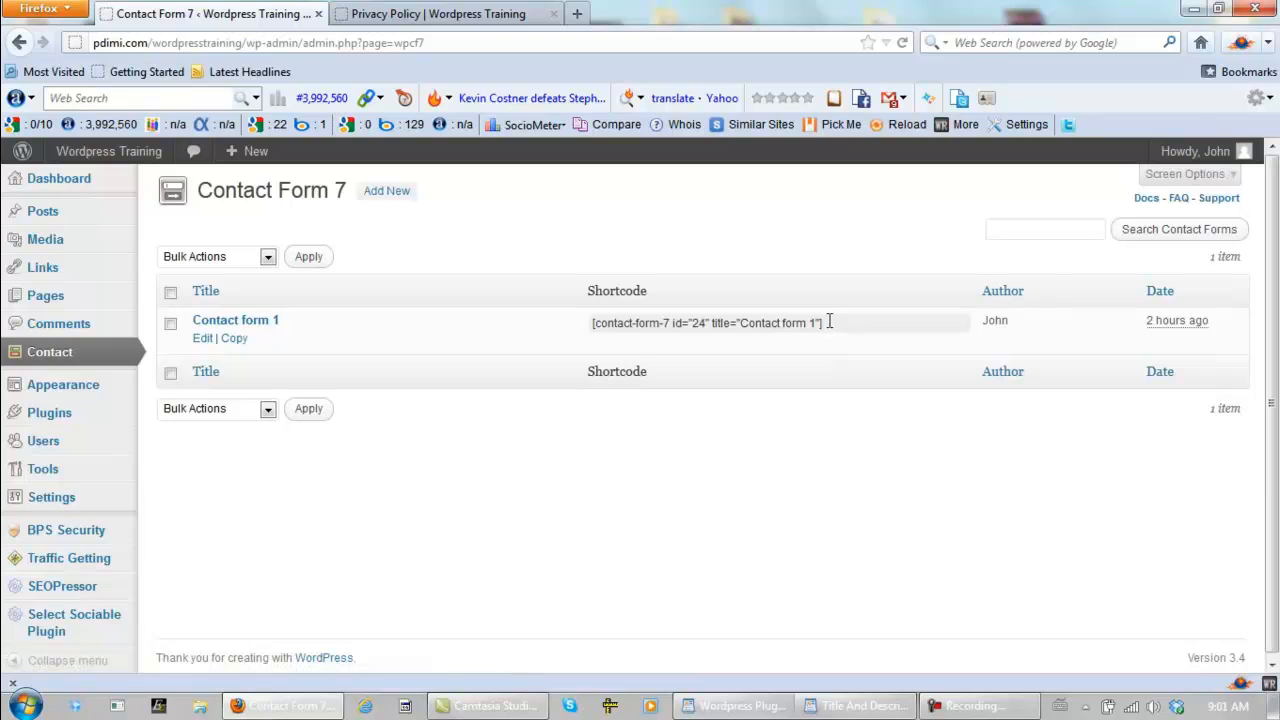
left_click_drag(830, 321, 799, 320)
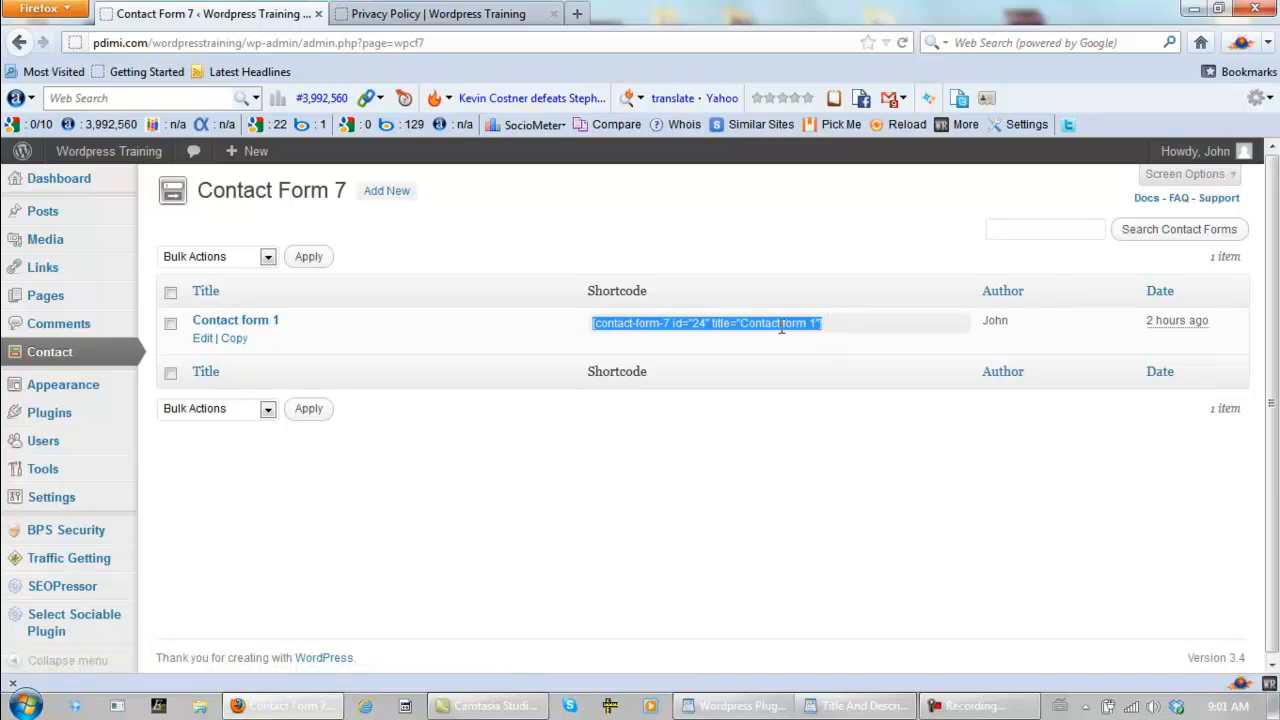
right_click(763, 322)
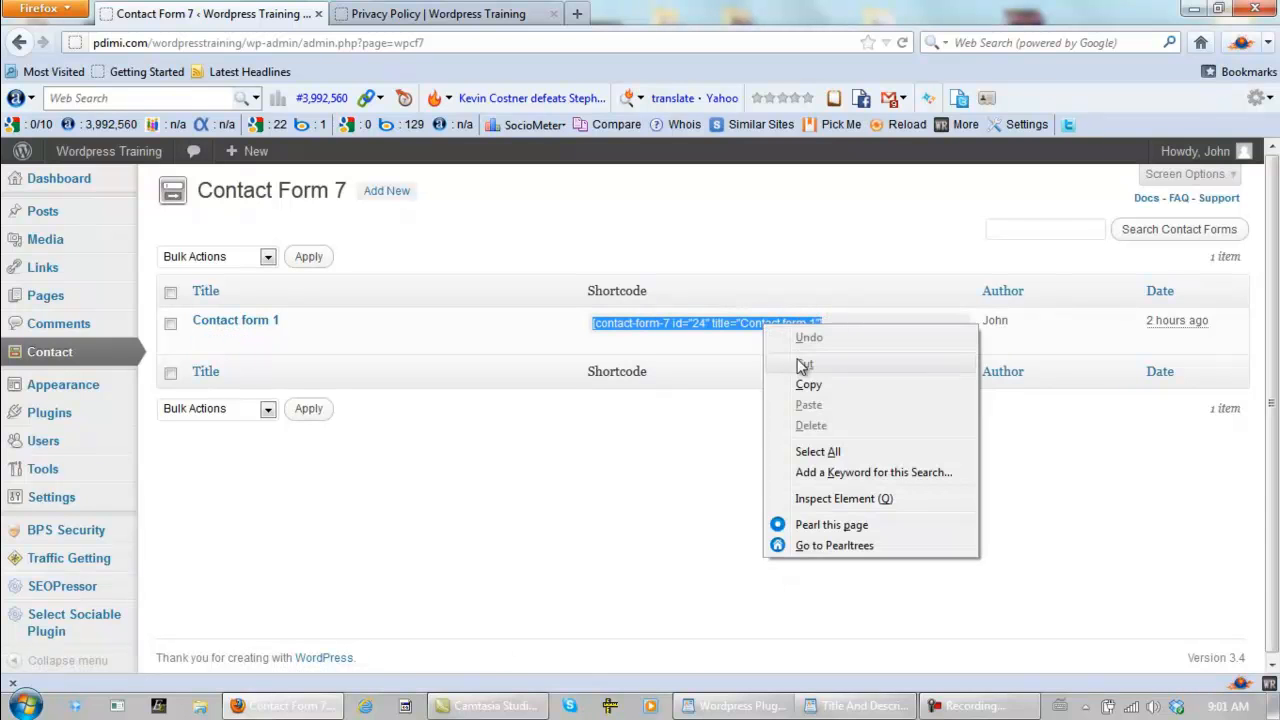
left_click(808, 389)
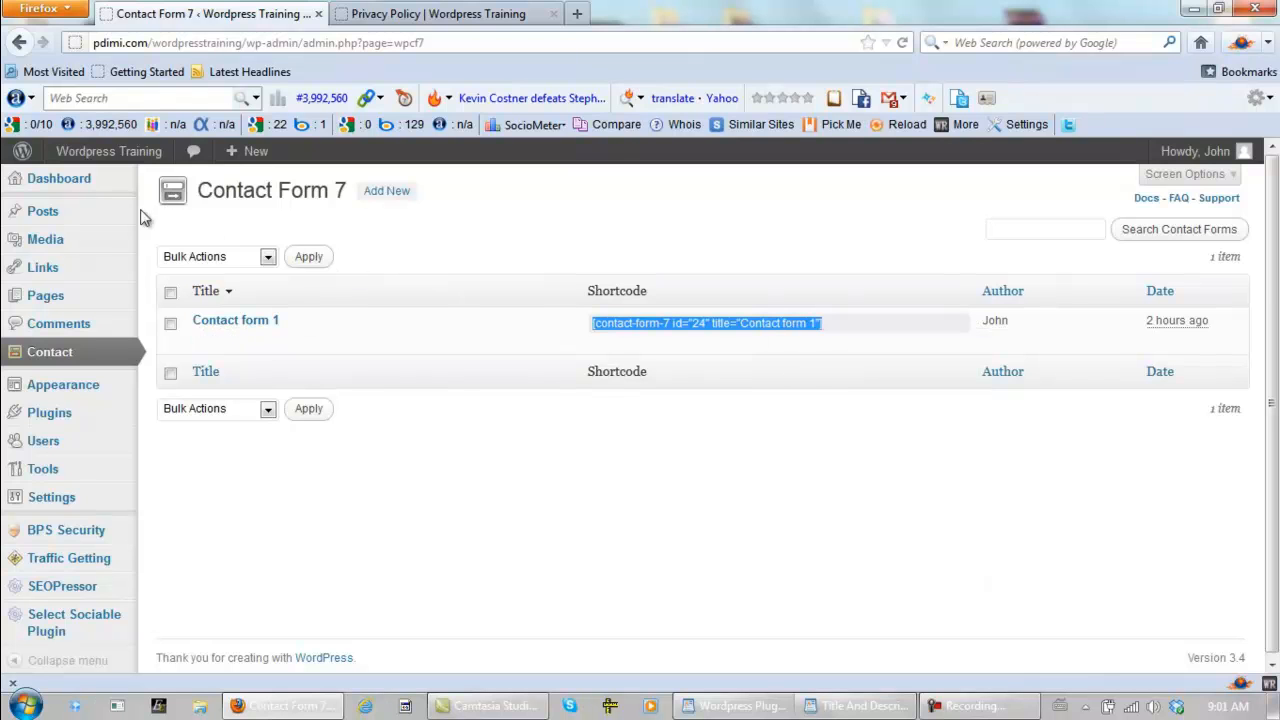
- Open the Contact Me page for editing, paste the [contact-form-7 id="24" title="Contact form 1"] shortcode into its content, and update the page
mouse_move(40, 300)
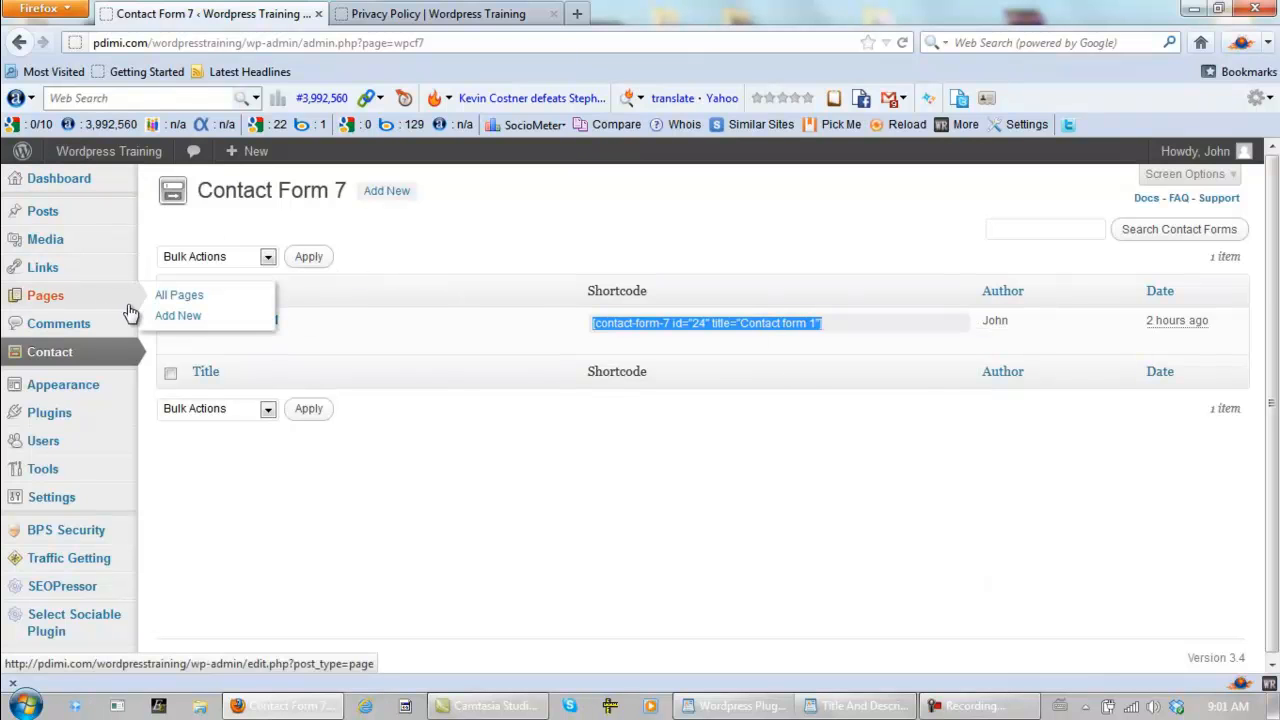
left_click(187, 297)
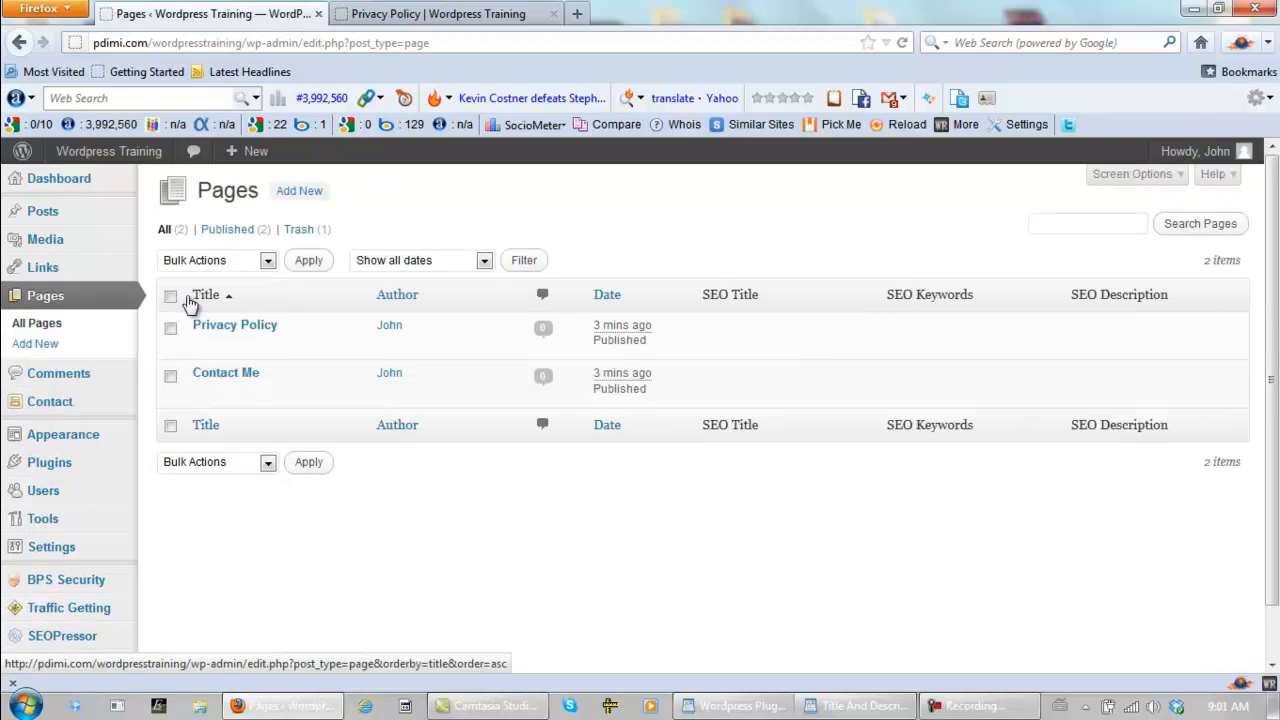
left_click(205, 397)
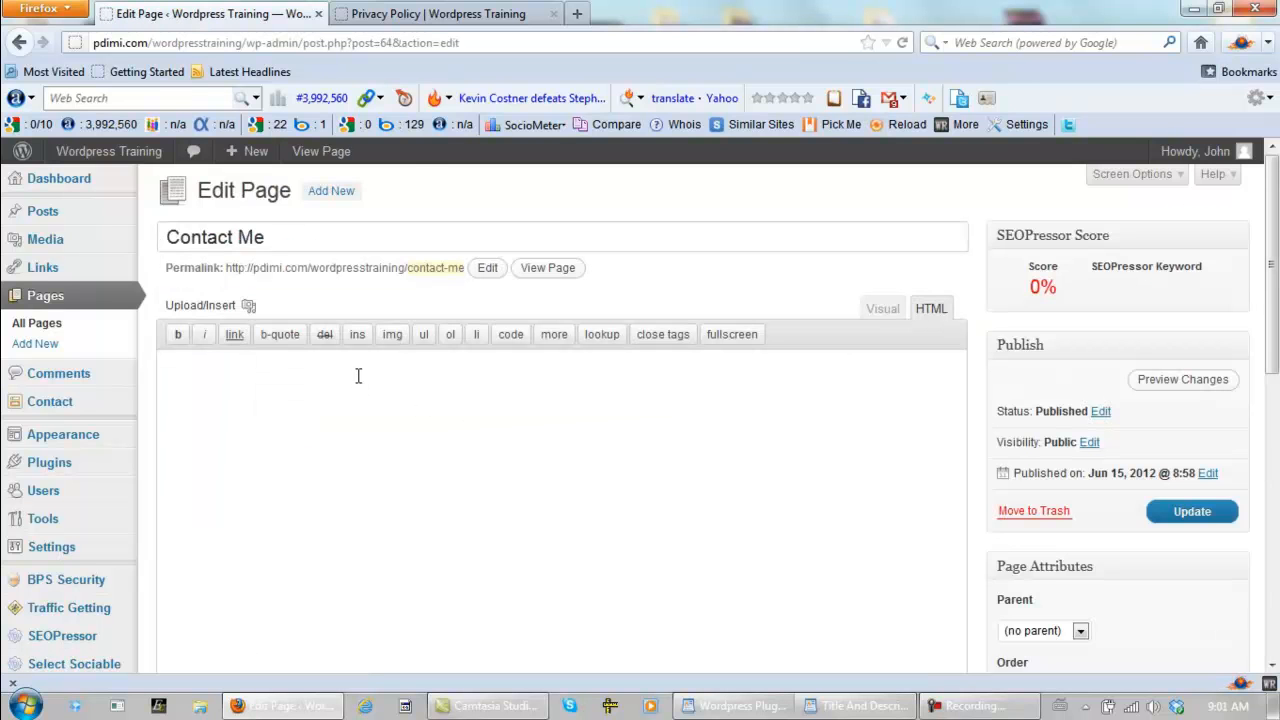
right_click(358, 375)
left_click(410, 457)
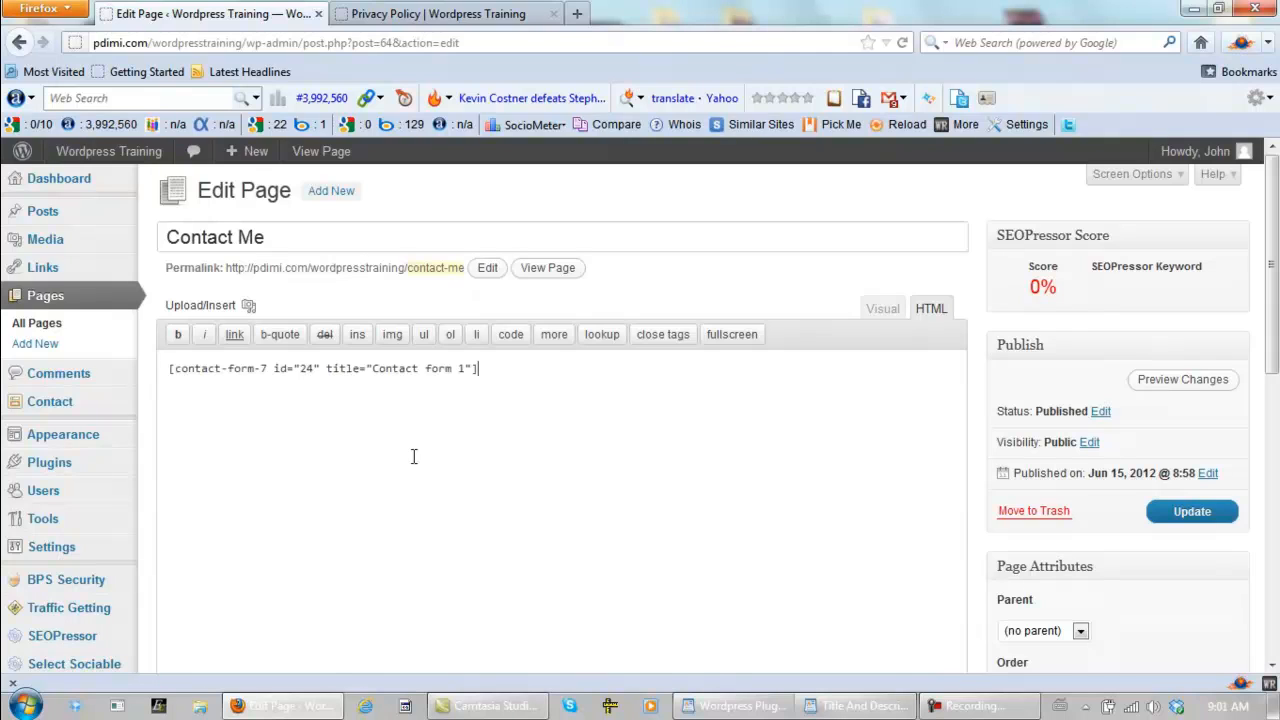
left_click(1173, 513)
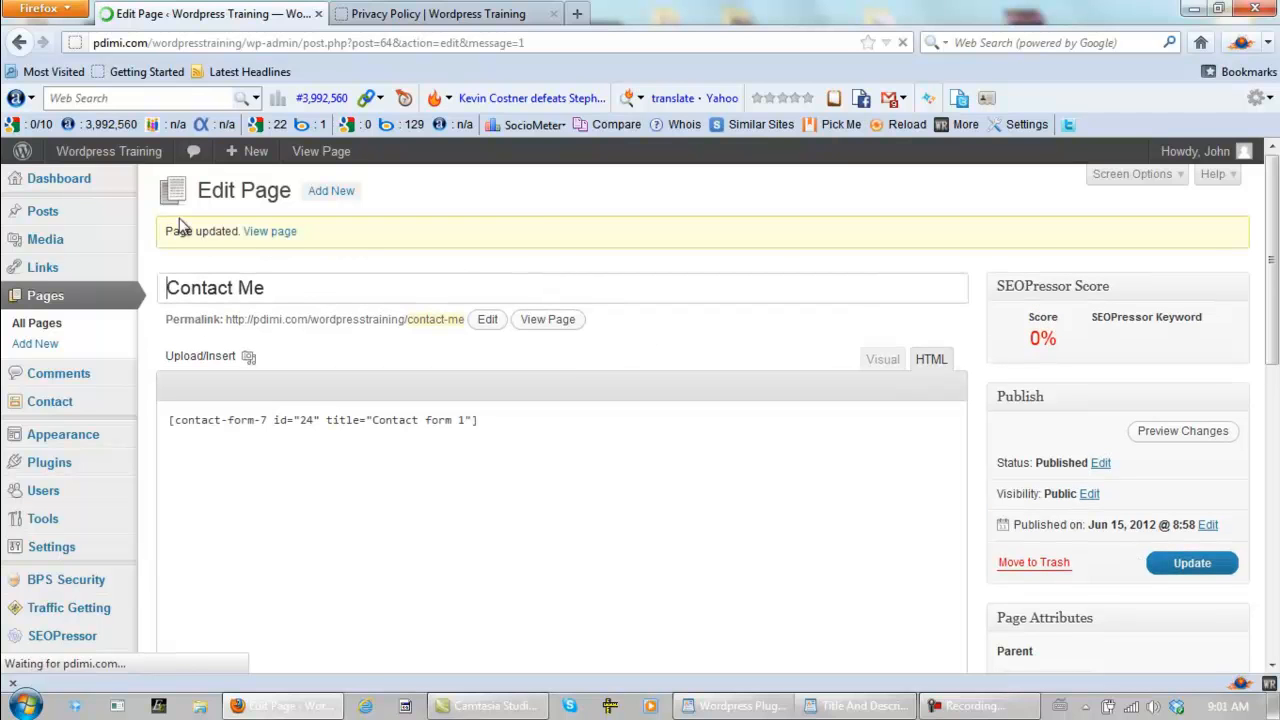
- Set the admin to the Dashboard, review the form on the public Contact Me page, and return to the Dashboard
left_click(40, 190)
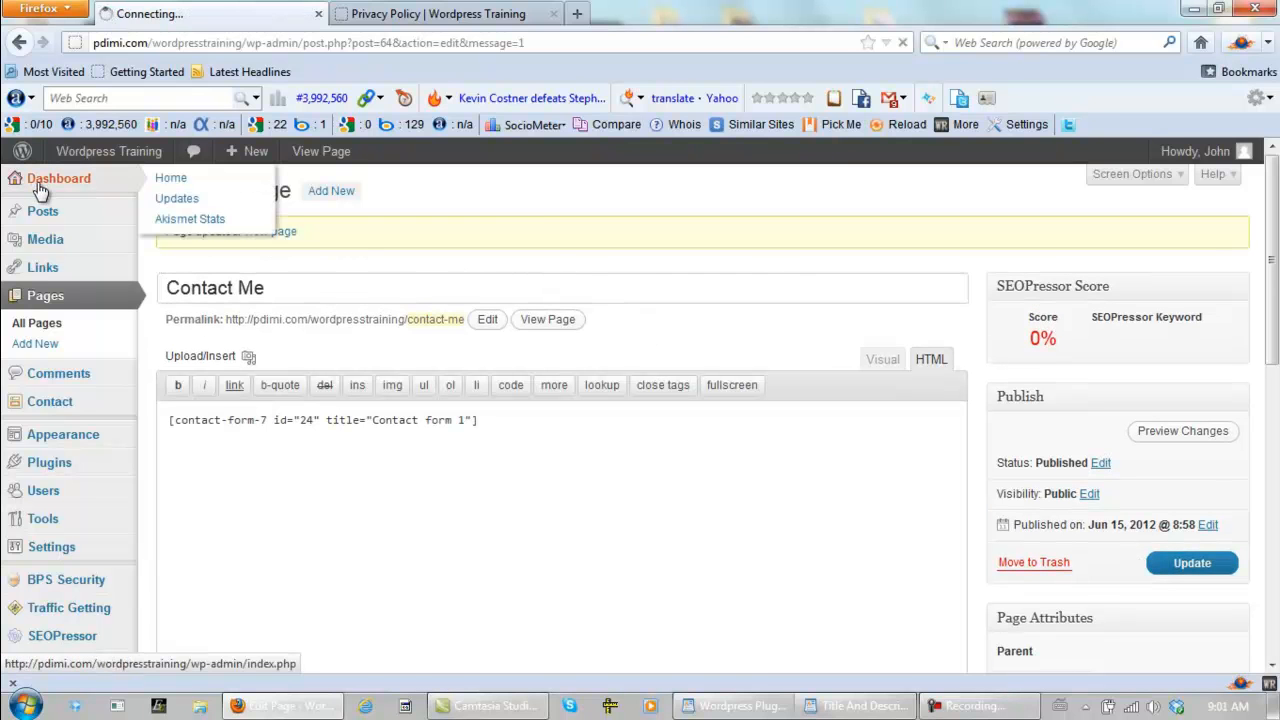
left_click(497, 22)
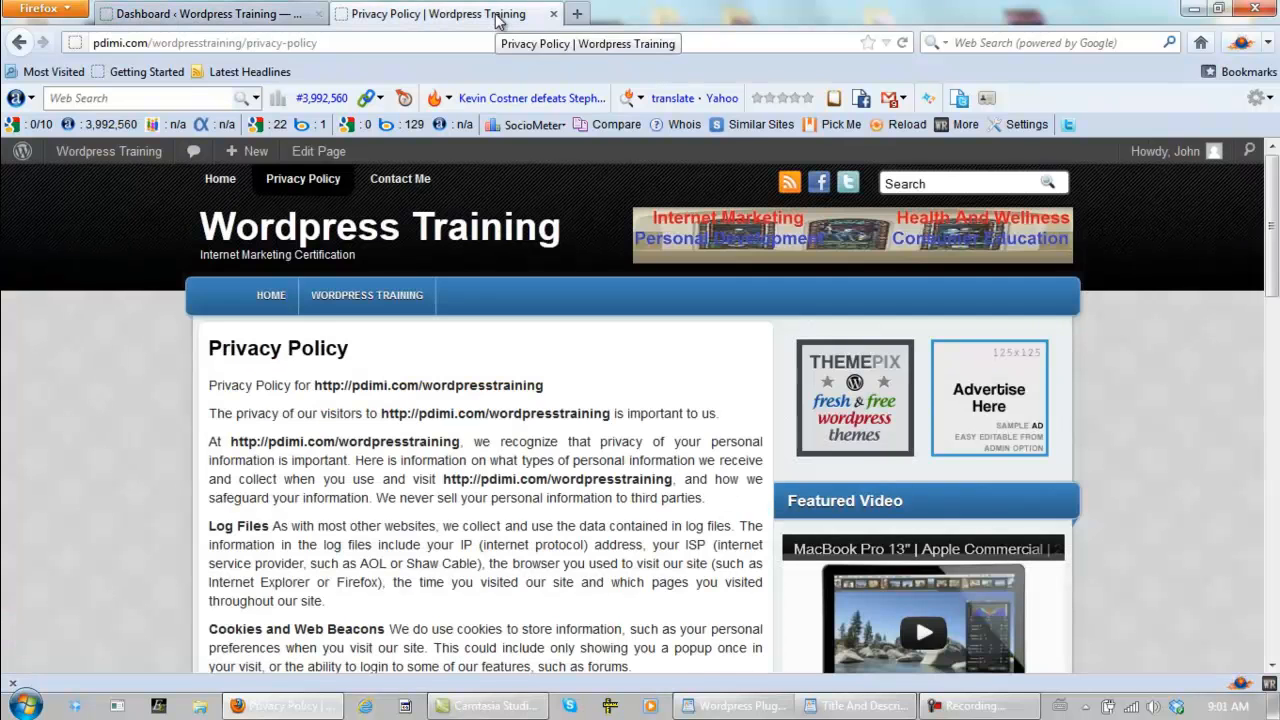
left_click(400, 180)
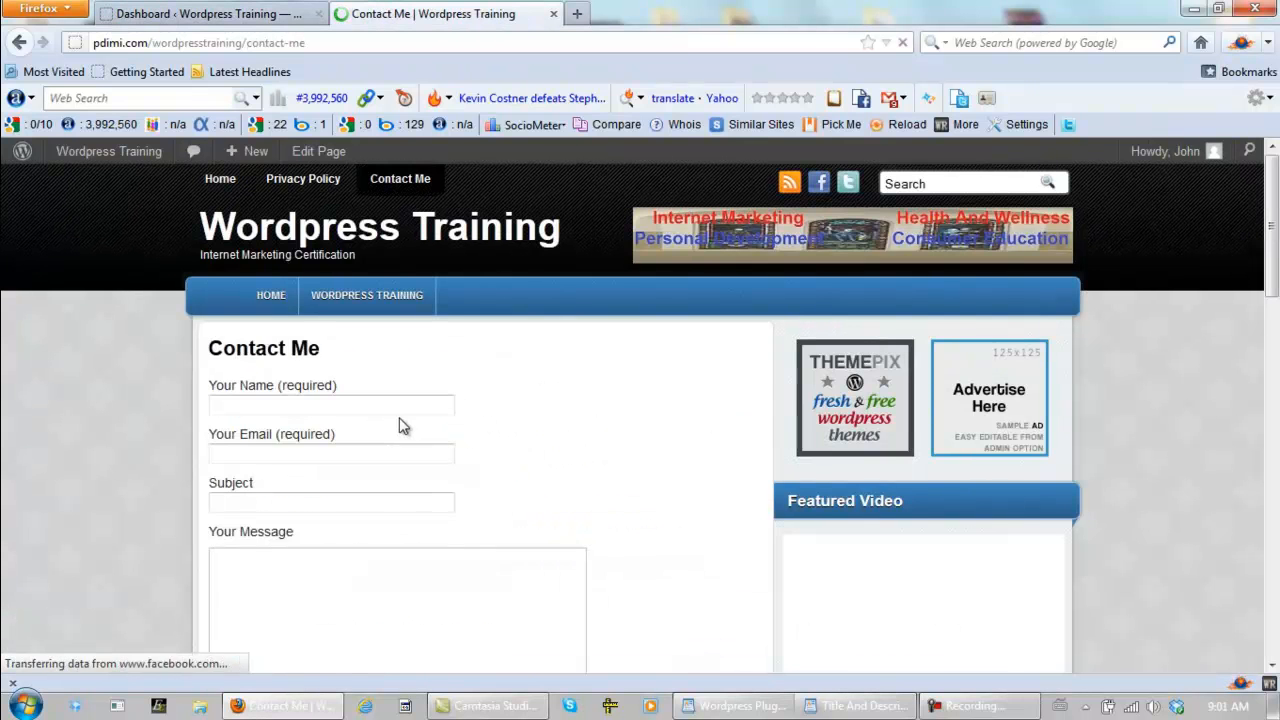
scroll(595, 425, "down", 4)
scroll(608, 428, "down", 4)
scroll(608, 428, "up", 8)
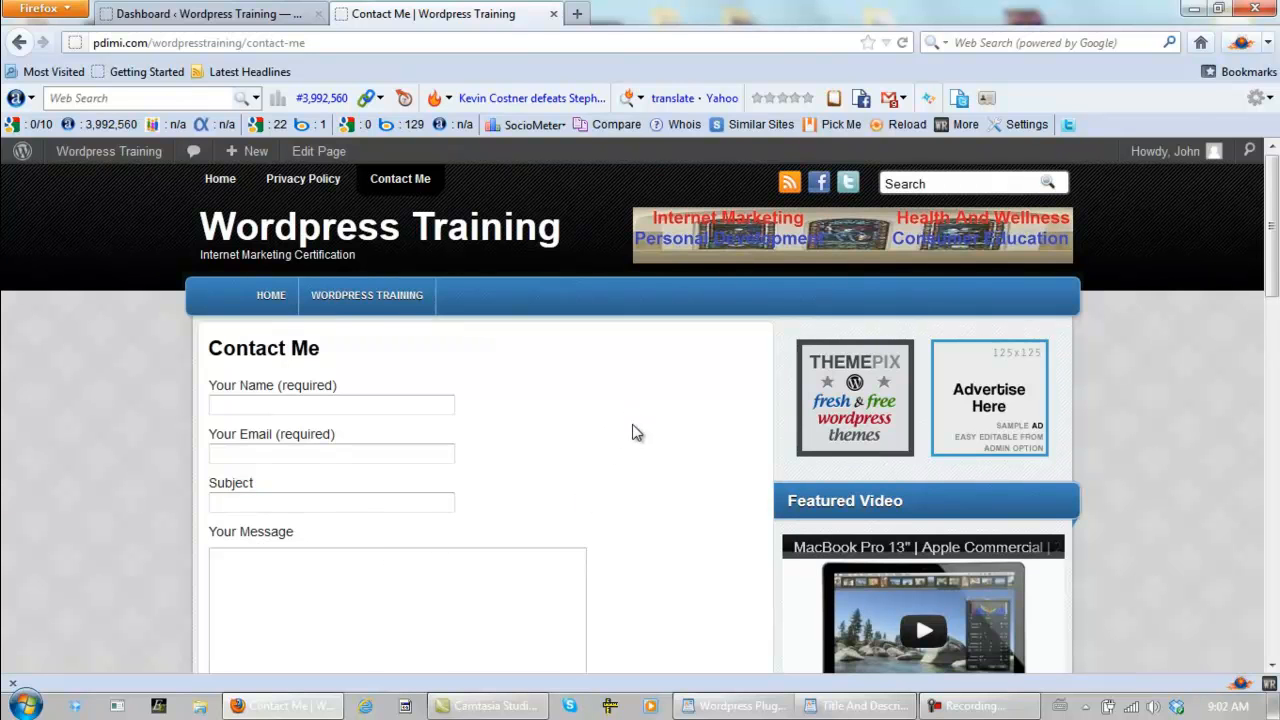
scroll(632, 432, "down", 3)
scroll(634, 437, "up", 3)
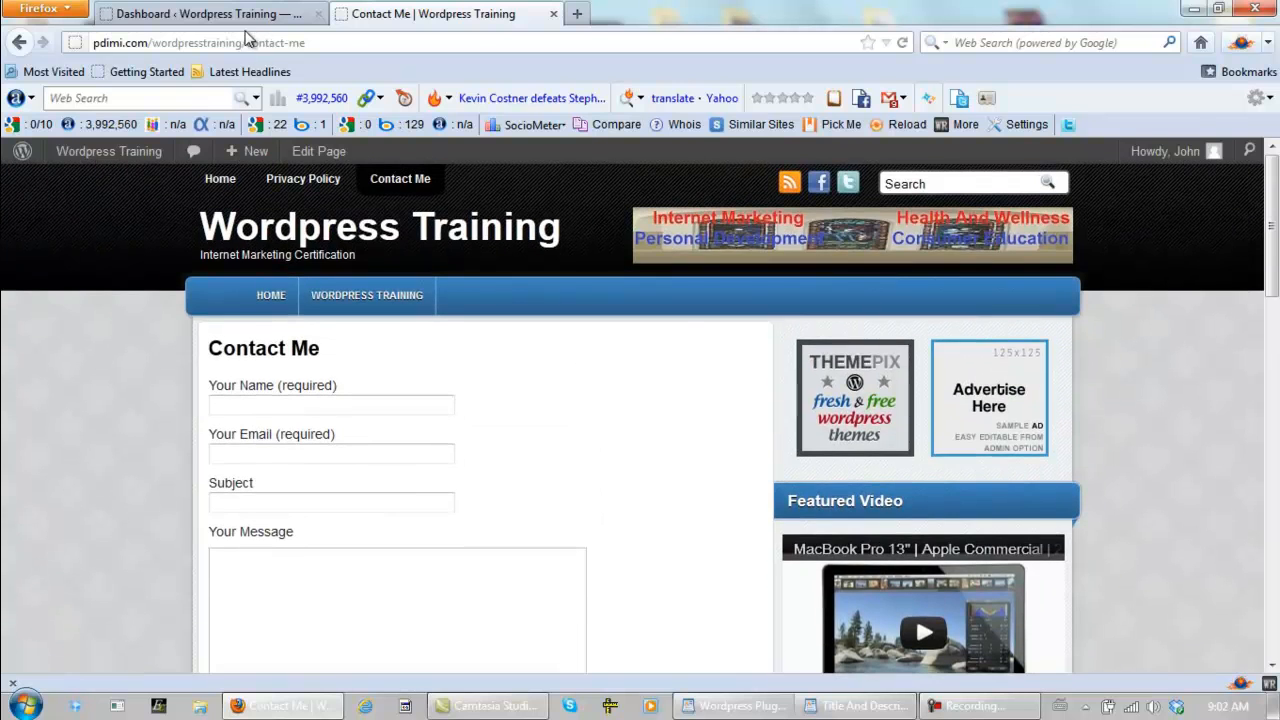
left_click(250, 14)
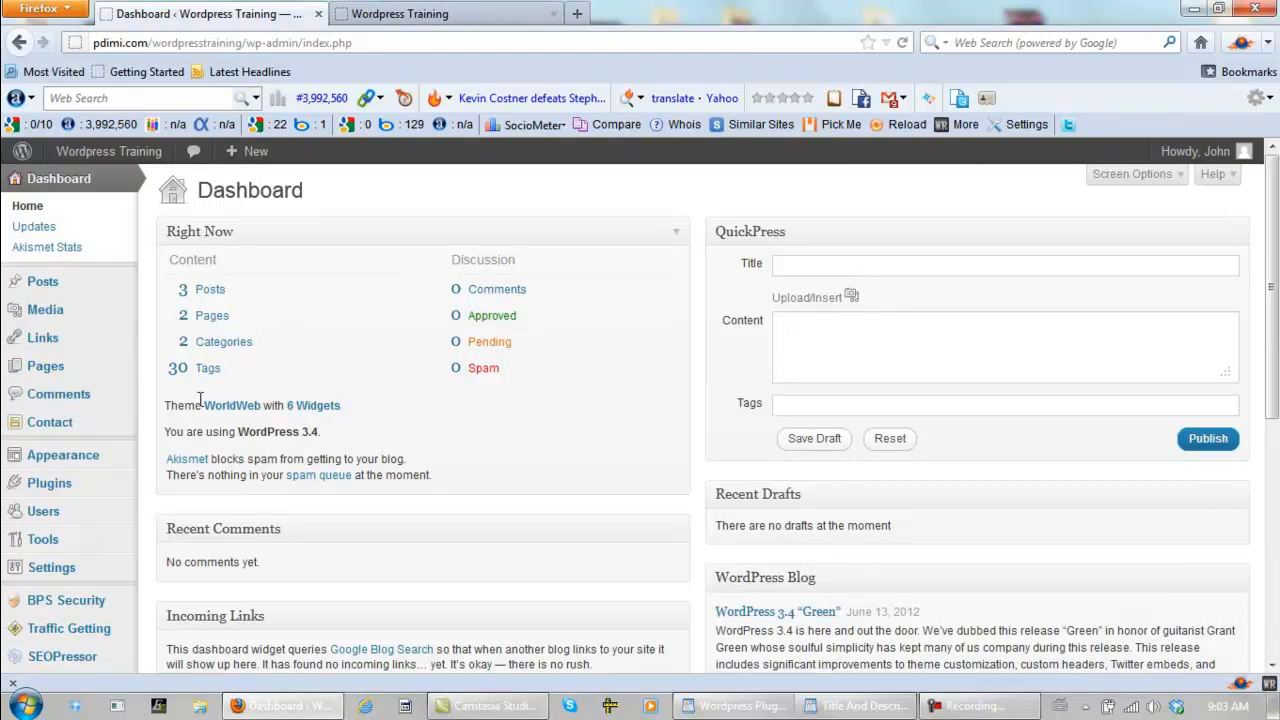
- Open BPS Security and review its Security Status and the protection options listed under Security Modes
mouse_move(35, 492)
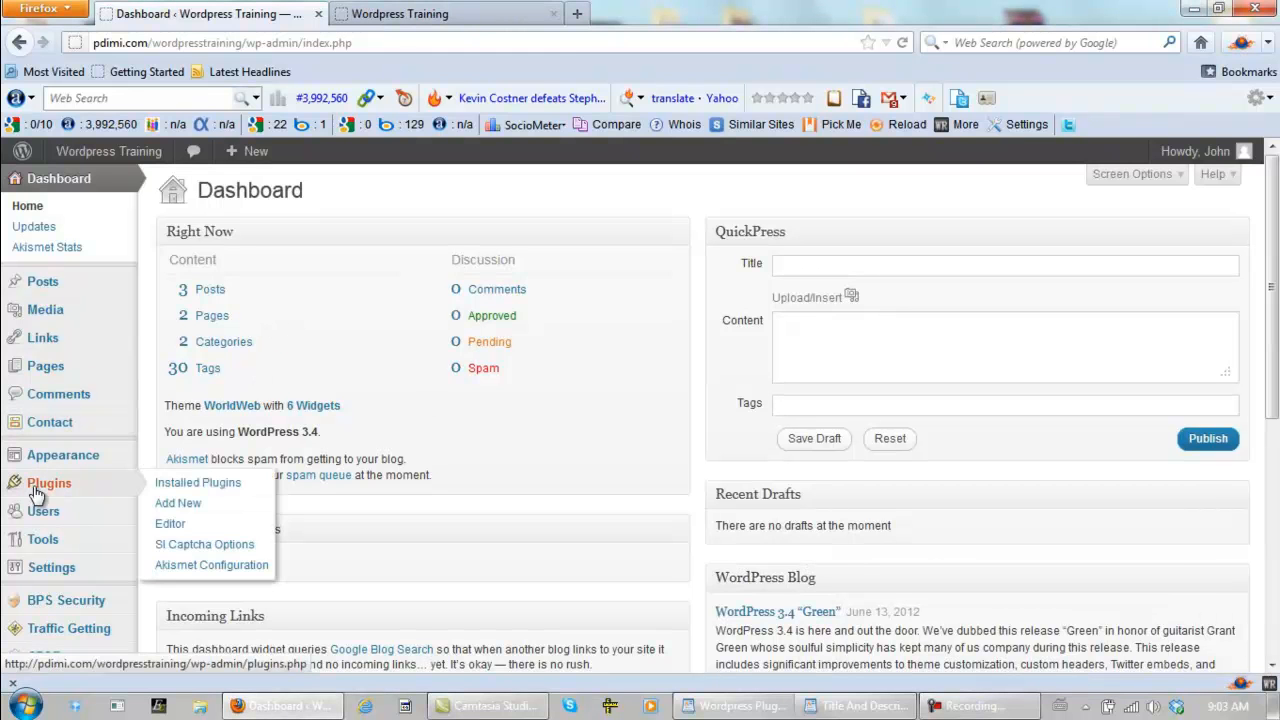
left_click(59, 605)
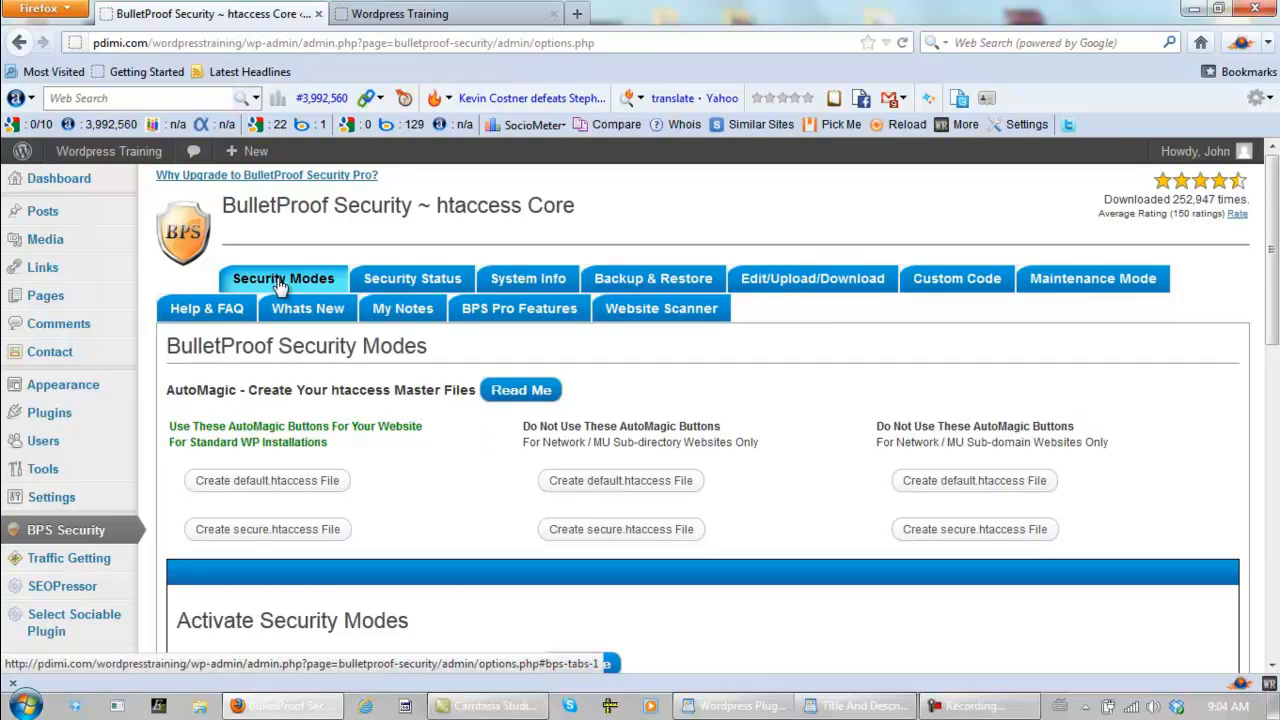
left_click(420, 284)
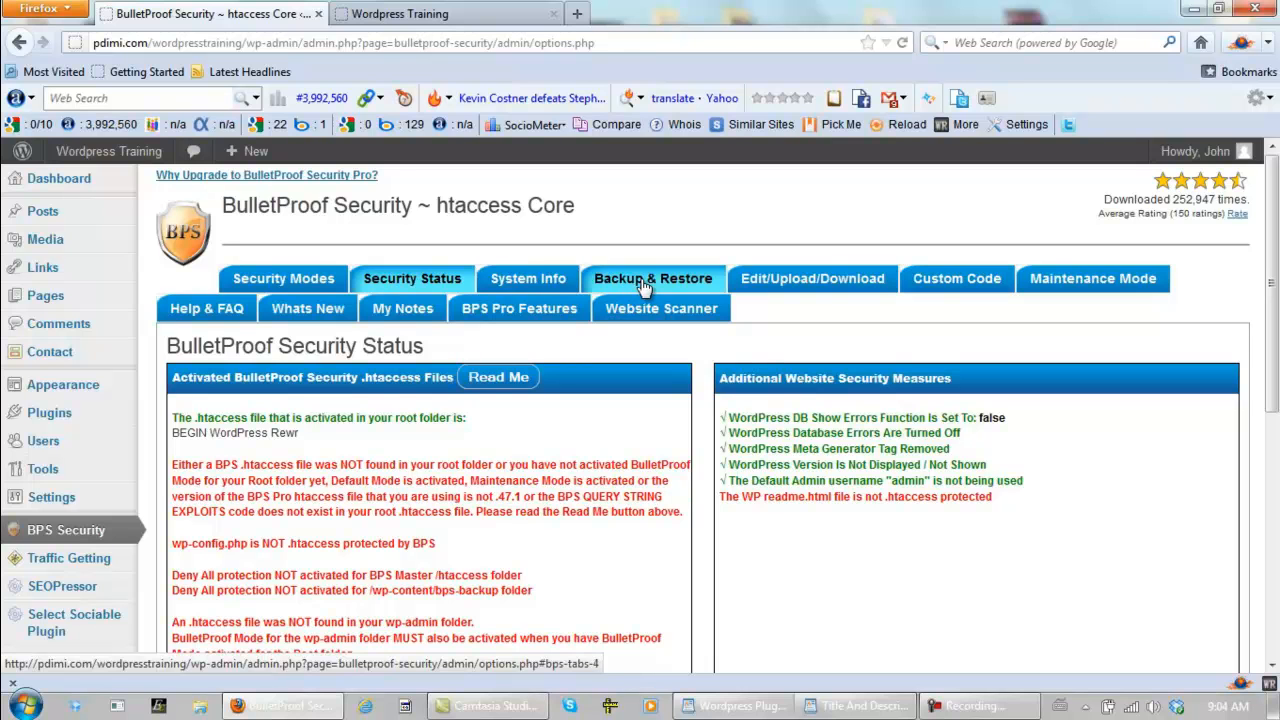
left_click(283, 279)
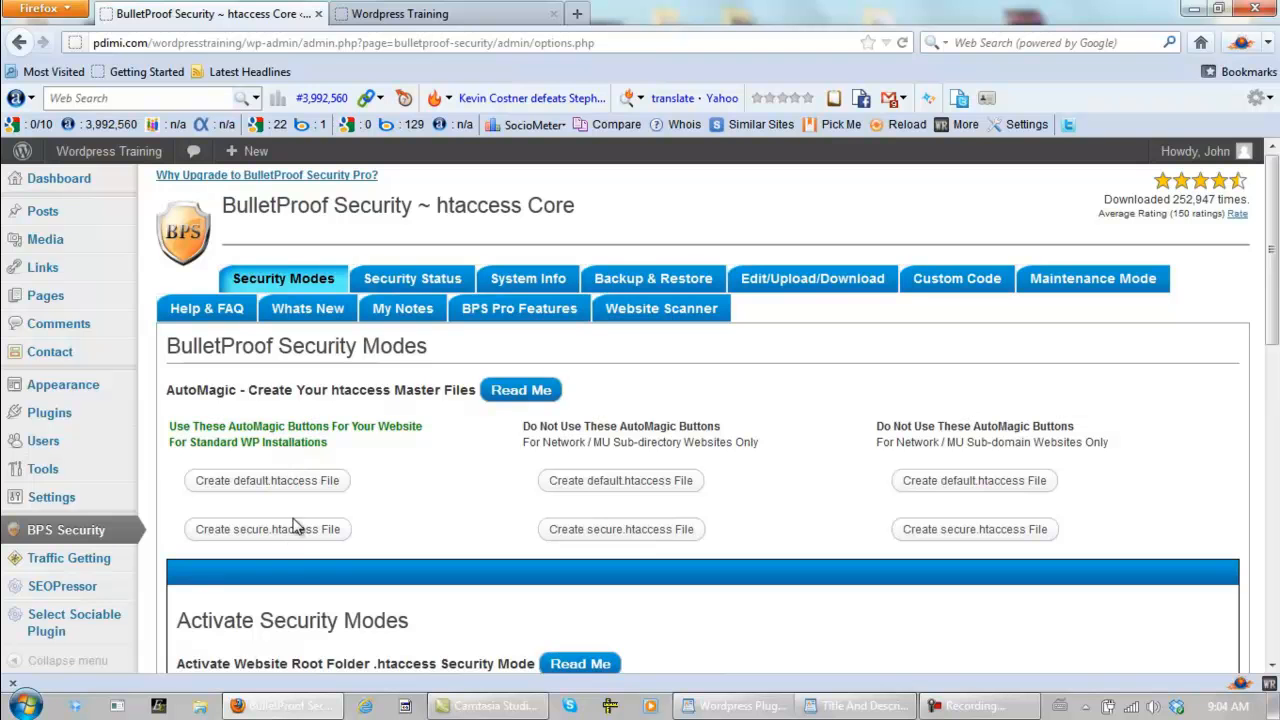
left_click_drag(1268, 290, 1272, 496)
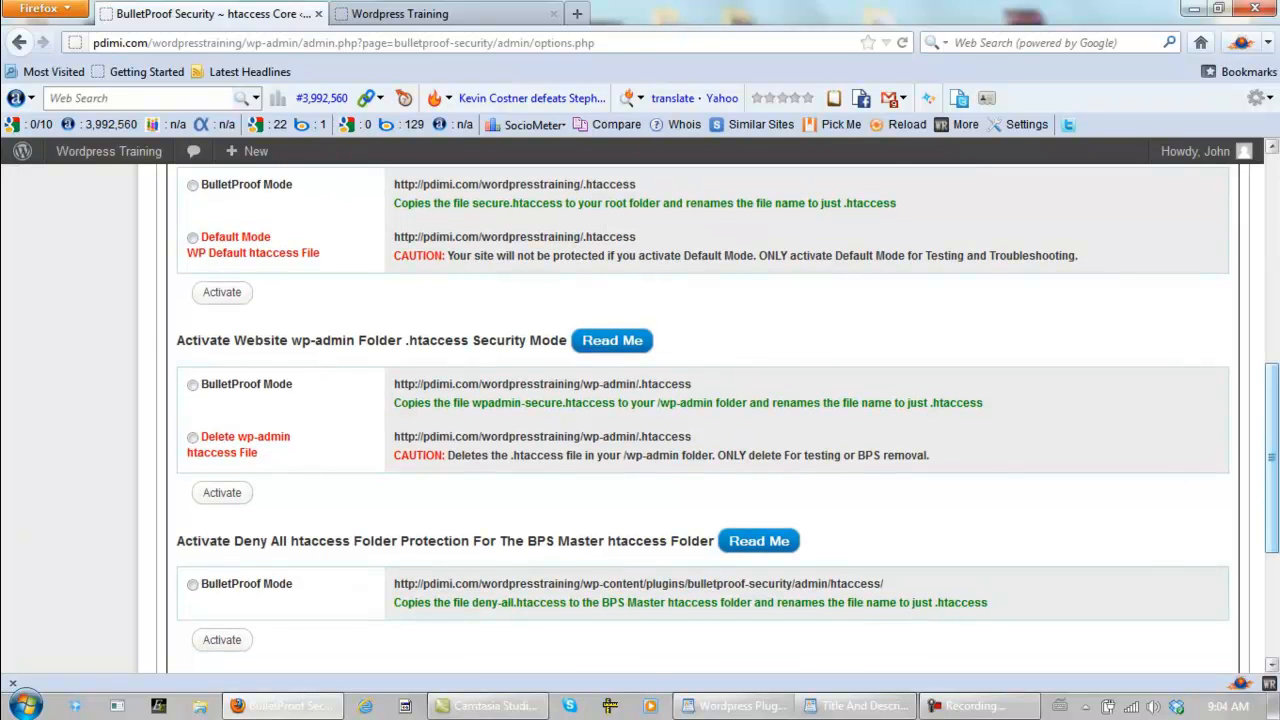
scroll(1272, 430, "down", 4)
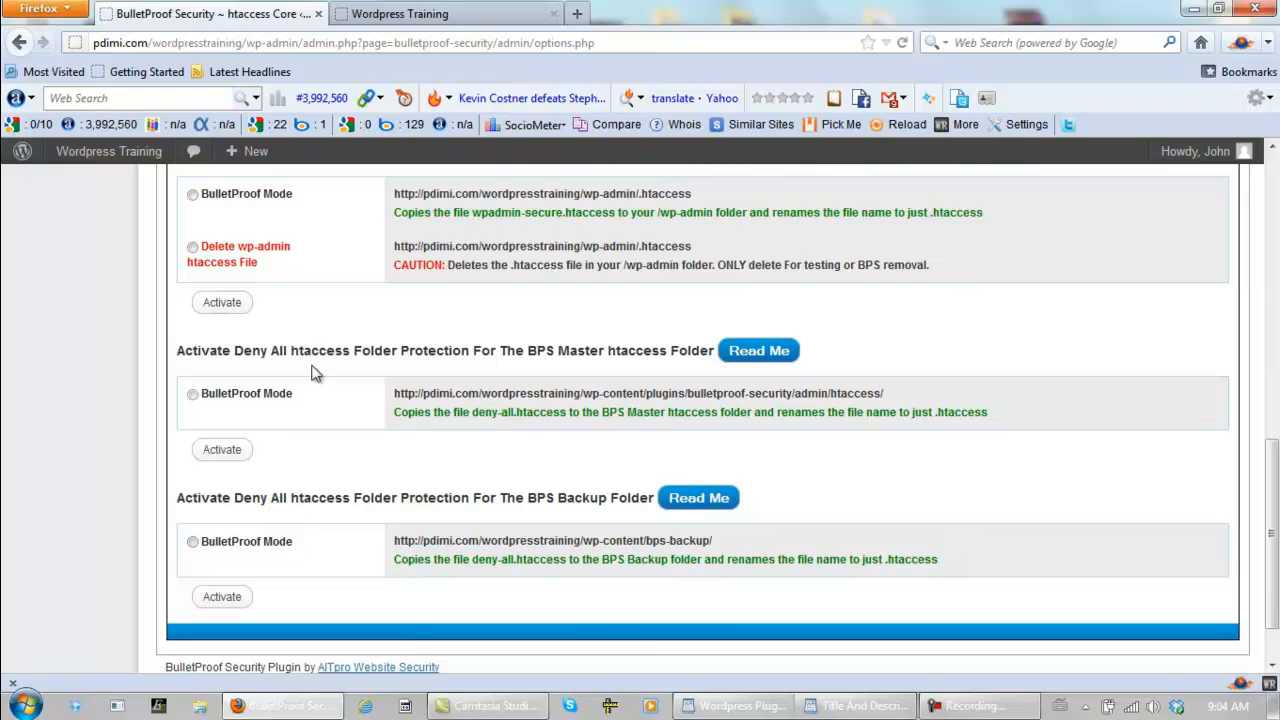
left_click_drag(1272, 488, 1275, 198)
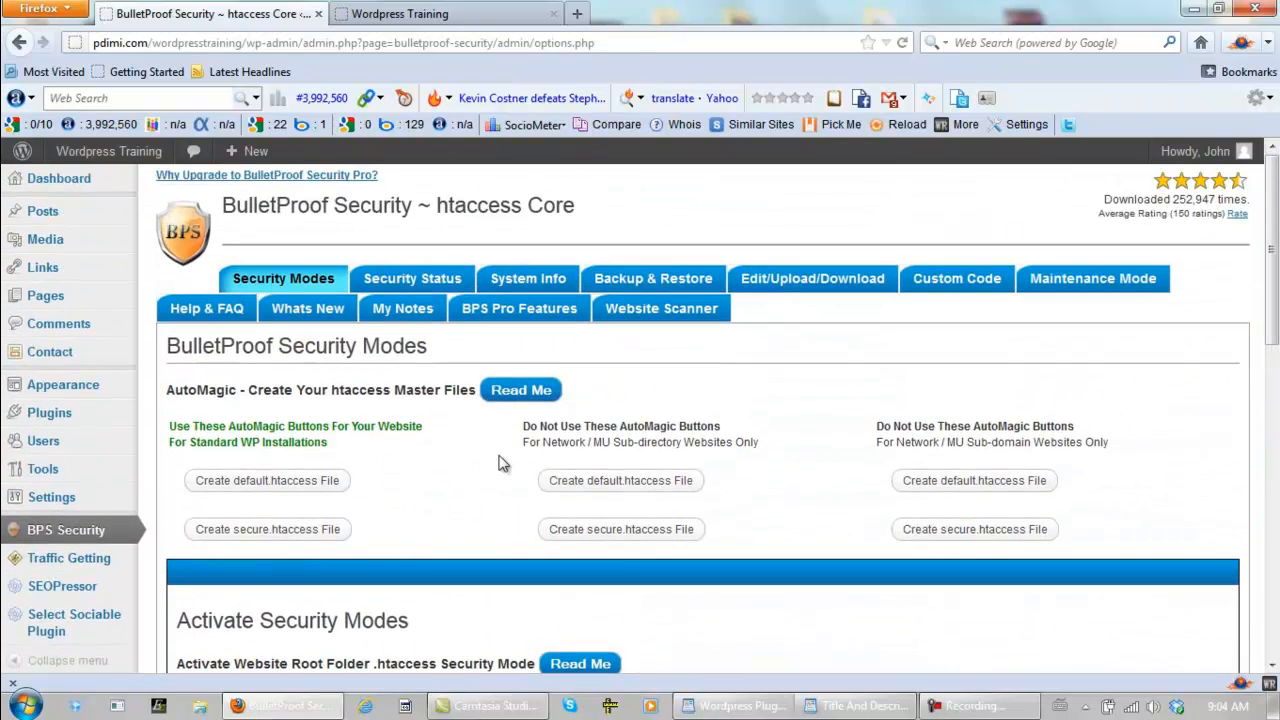
- Create the default.htaccess and secure.htaccess master files using the AutoMagic options for standard WP installations, accepting the confirmations
left_click(273, 484)
left_click(843, 415)
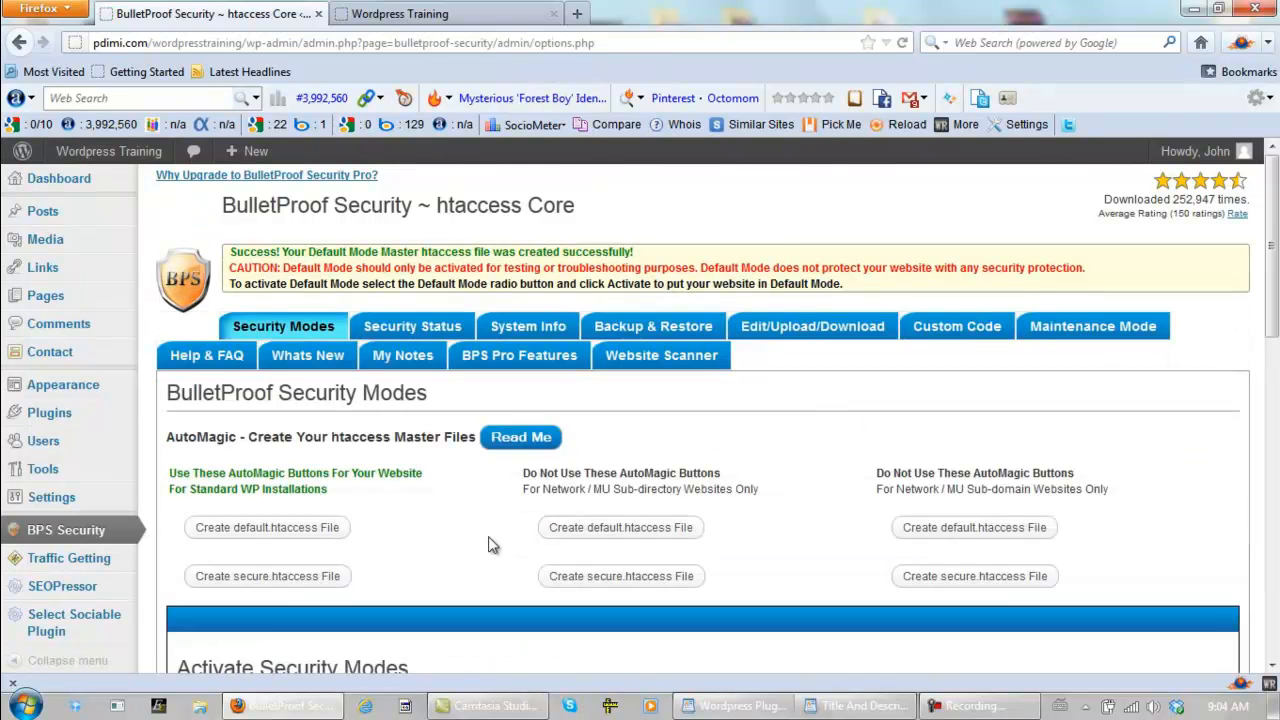
left_click(246, 576)
left_click(838, 395)
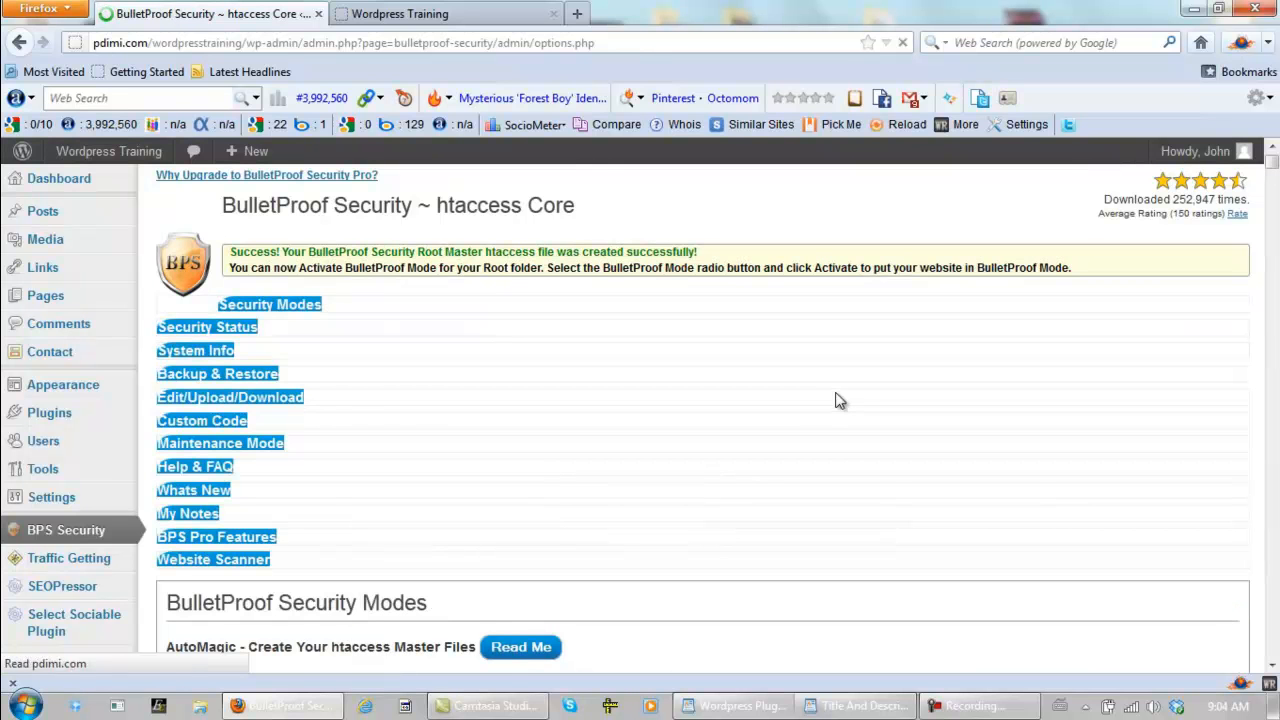
- Activate BulletProof Mode for the website root folder's .htaccess security and accept overwriting the existing root file
left_click_drag(1273, 223, 1237, 381)
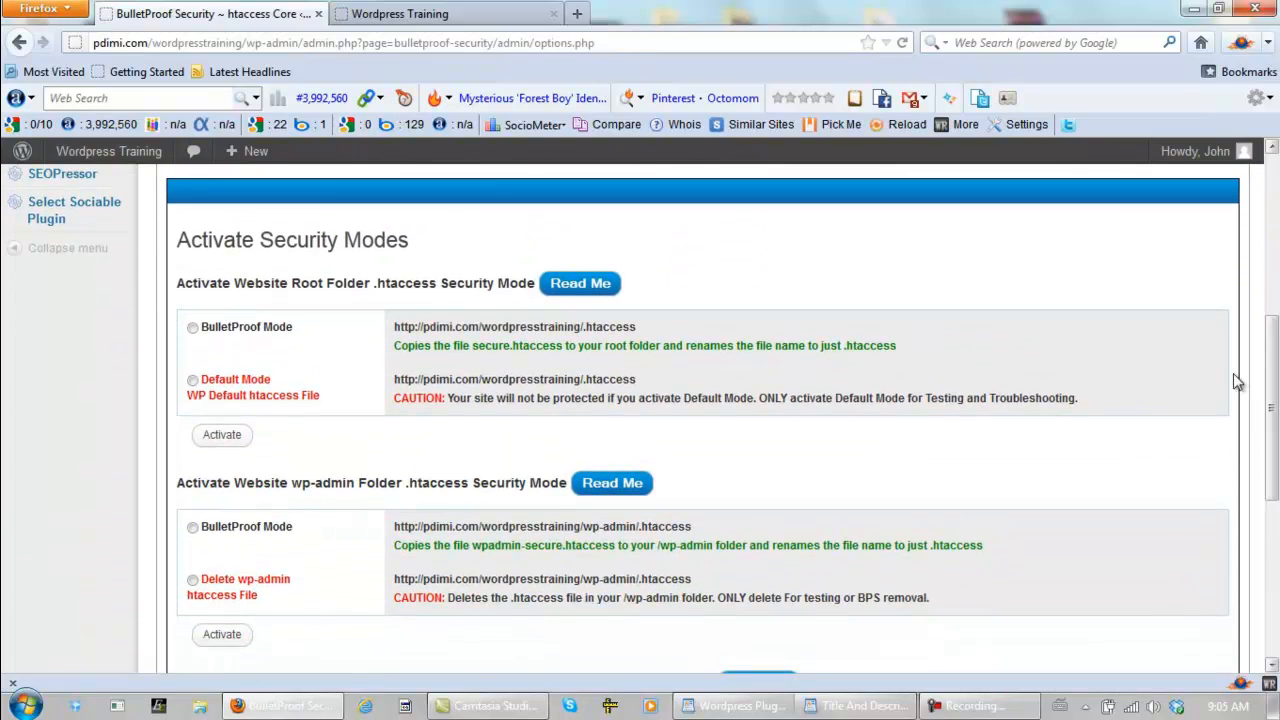
left_click(193, 329)
left_click(220, 437)
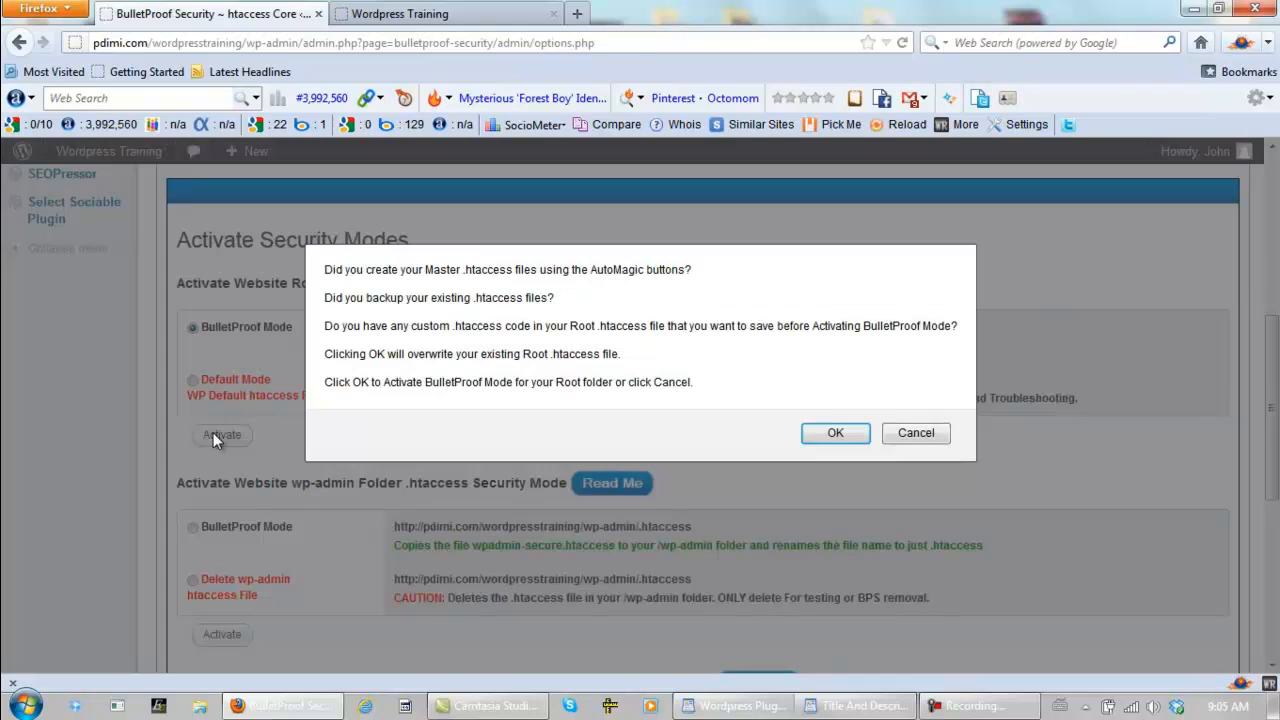
left_click(827, 433)
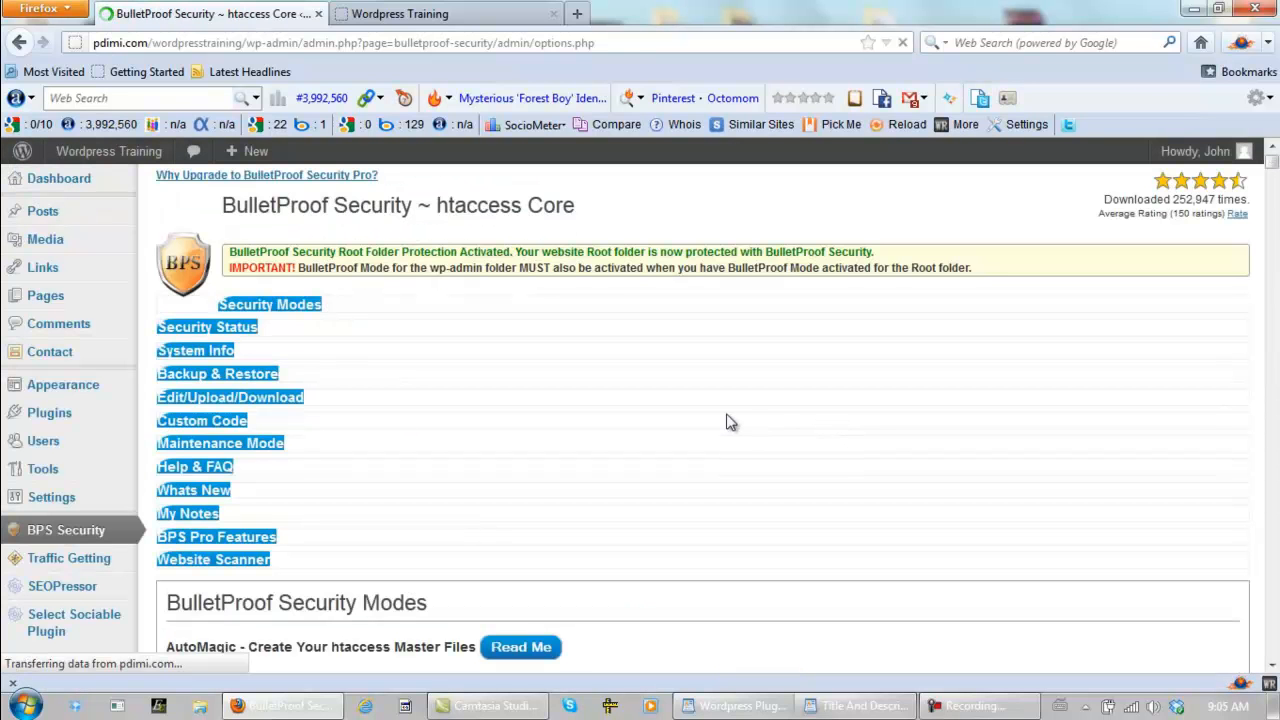
- Activate BulletProof Mode for the website wp-admin folder's .htaccess security
left_click_drag(1275, 232, 1275, 422)
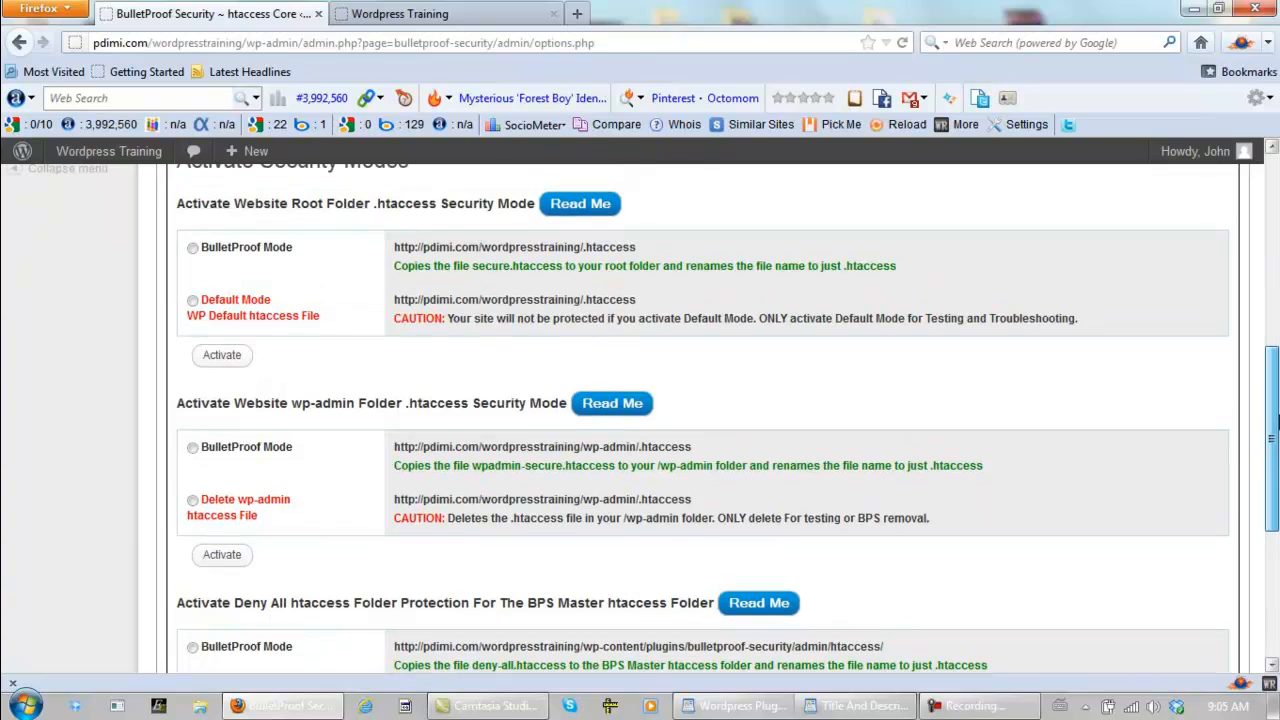
left_click(193, 448)
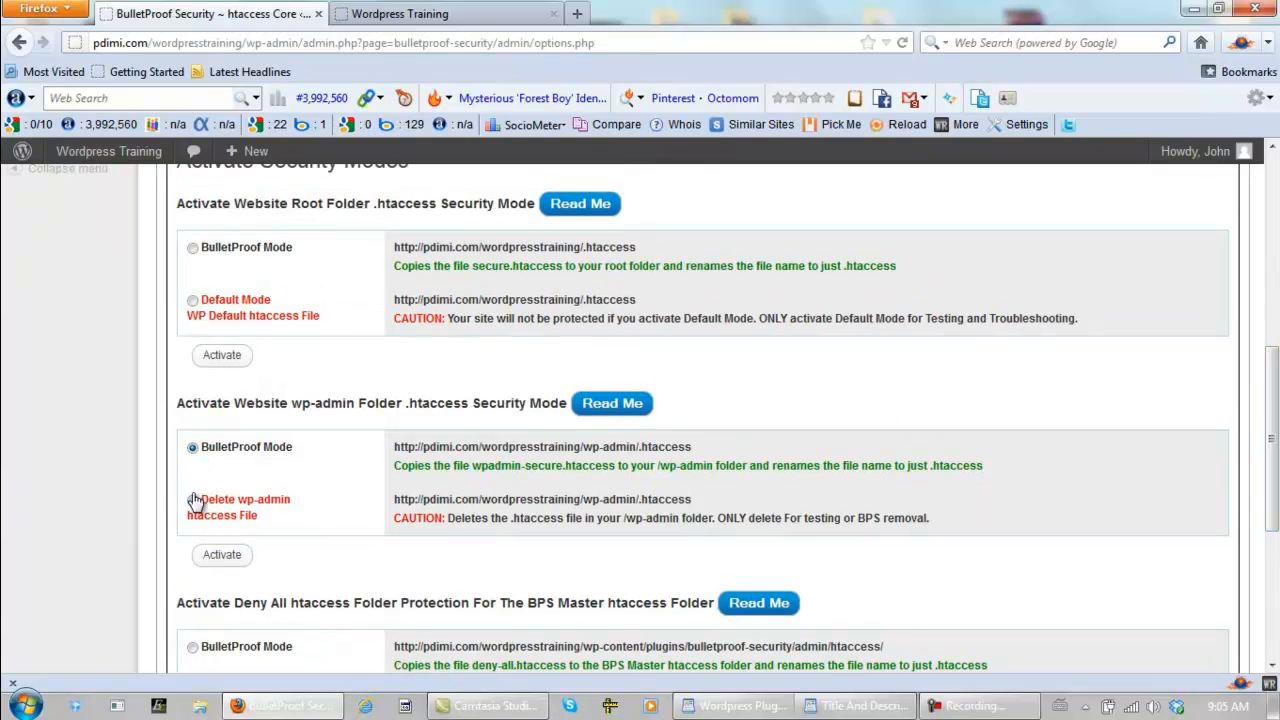
left_click(221, 557)
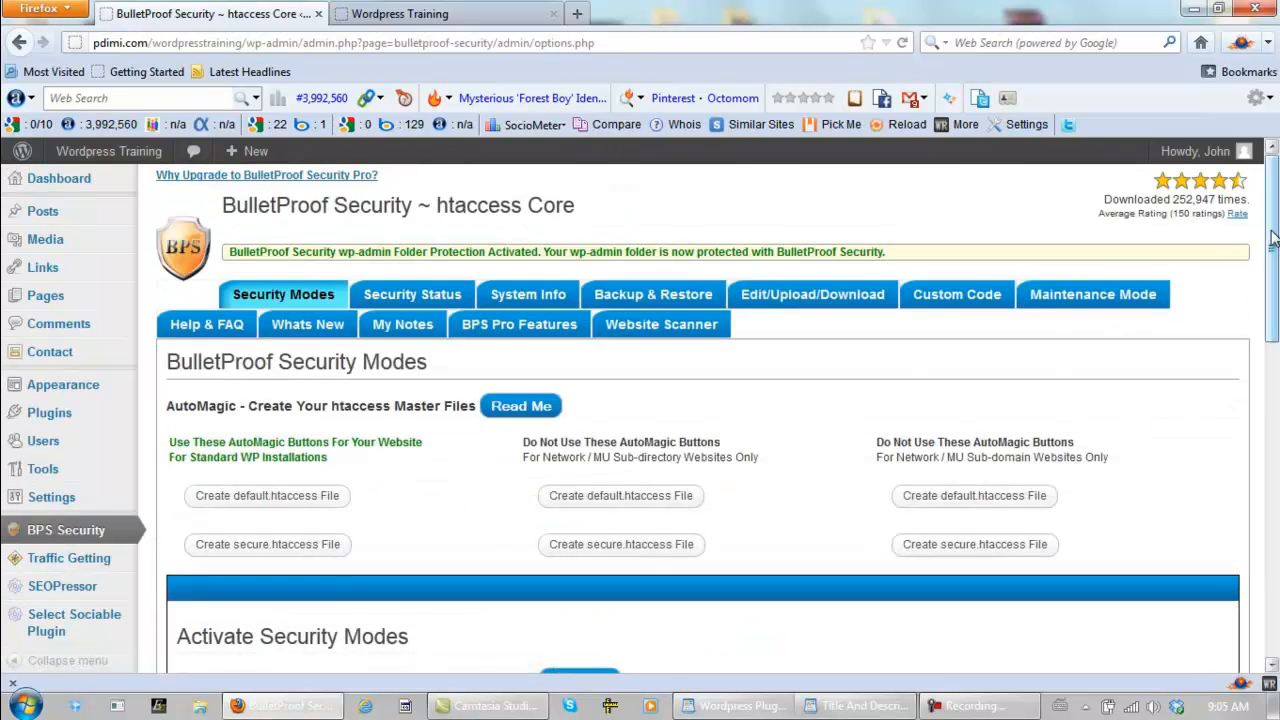
- Activate BulletProof Mode for the Deny All htaccess protection of the BPS Master htaccess folder
left_click_drag(1275, 222, 1276, 499)
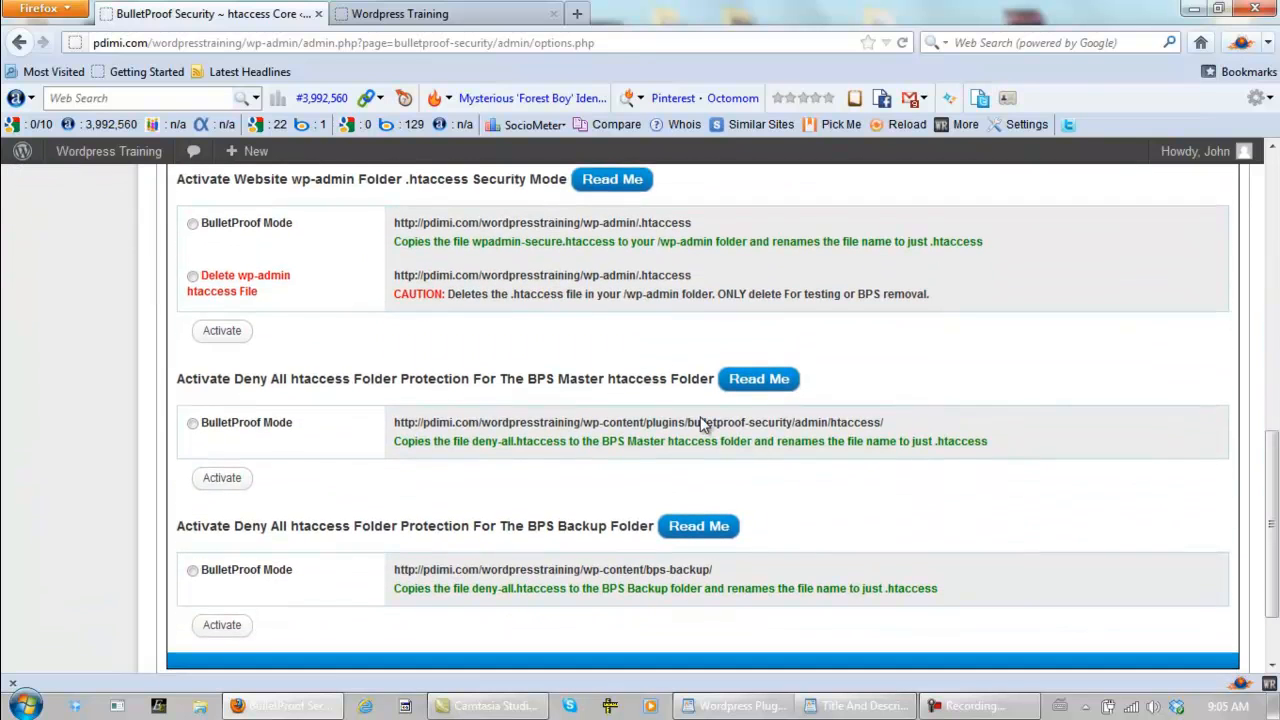
left_click(192, 424)
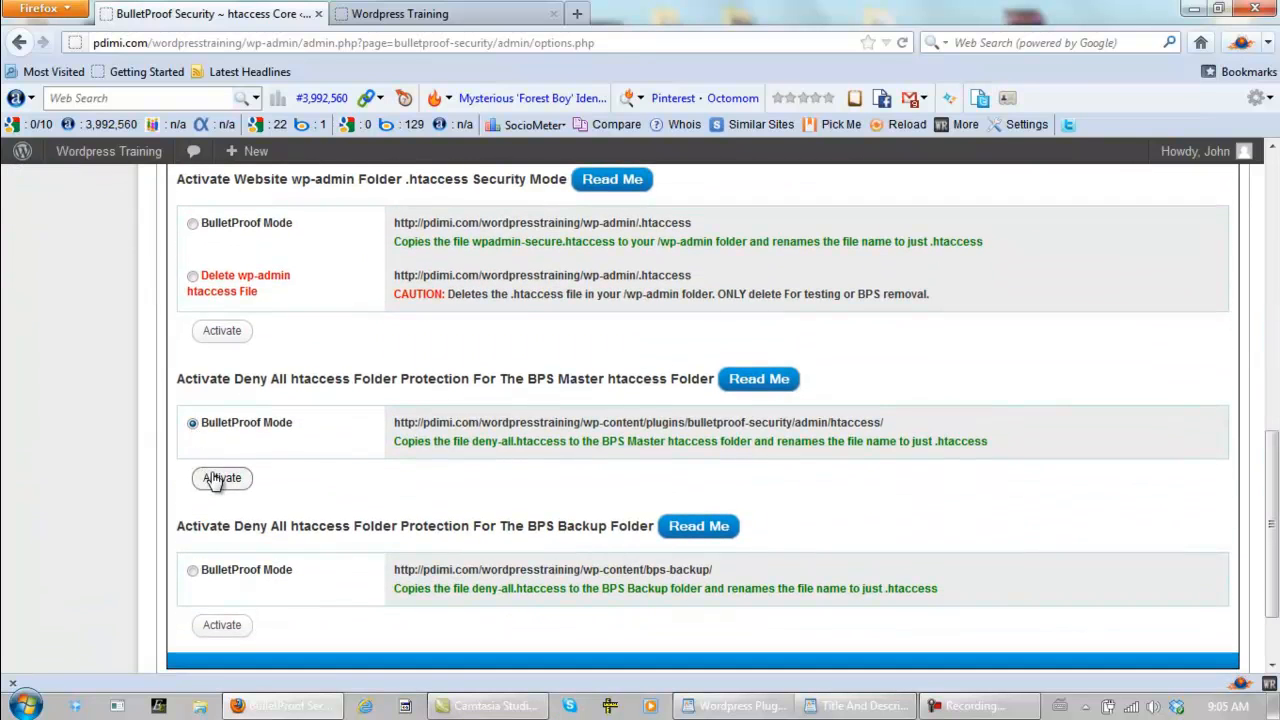
left_click(219, 478)
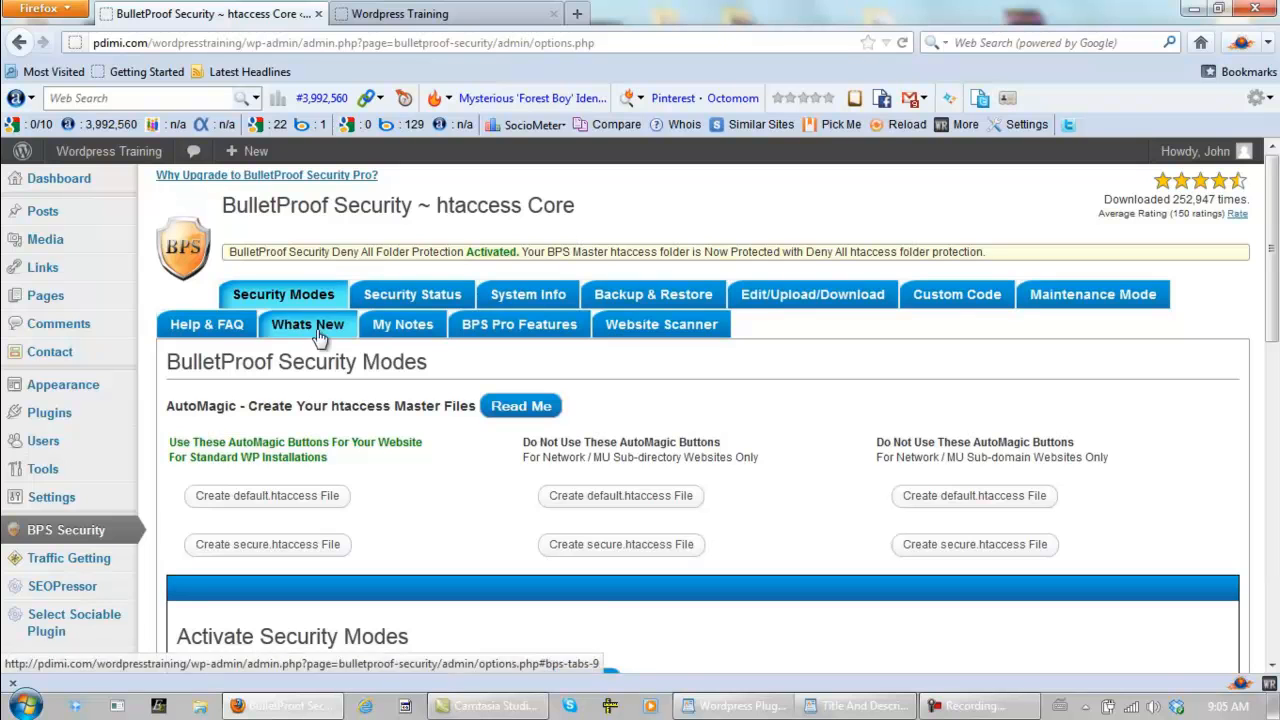
- Back up the currently active .htaccess files and the BPS Master .htaccess files, and check the backup status
left_click(638, 301)
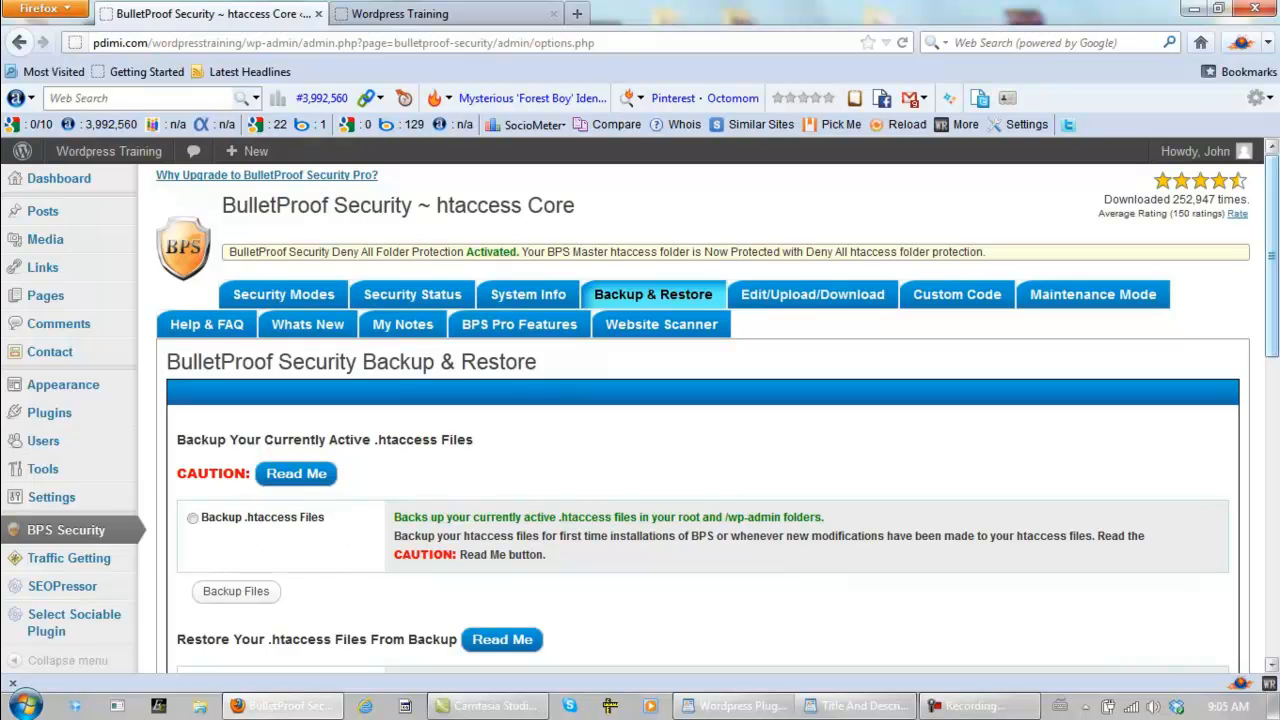
scroll(1275, 226, "down", 4)
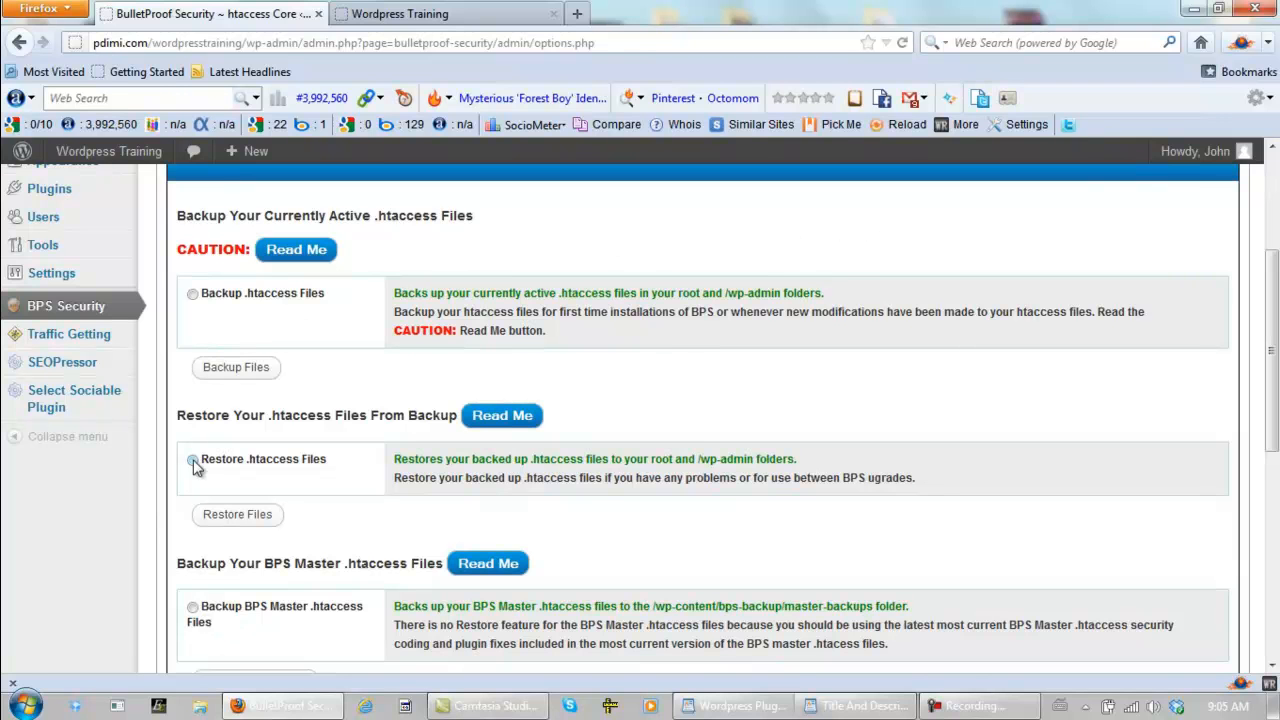
left_click(193, 296)
left_click(254, 368)
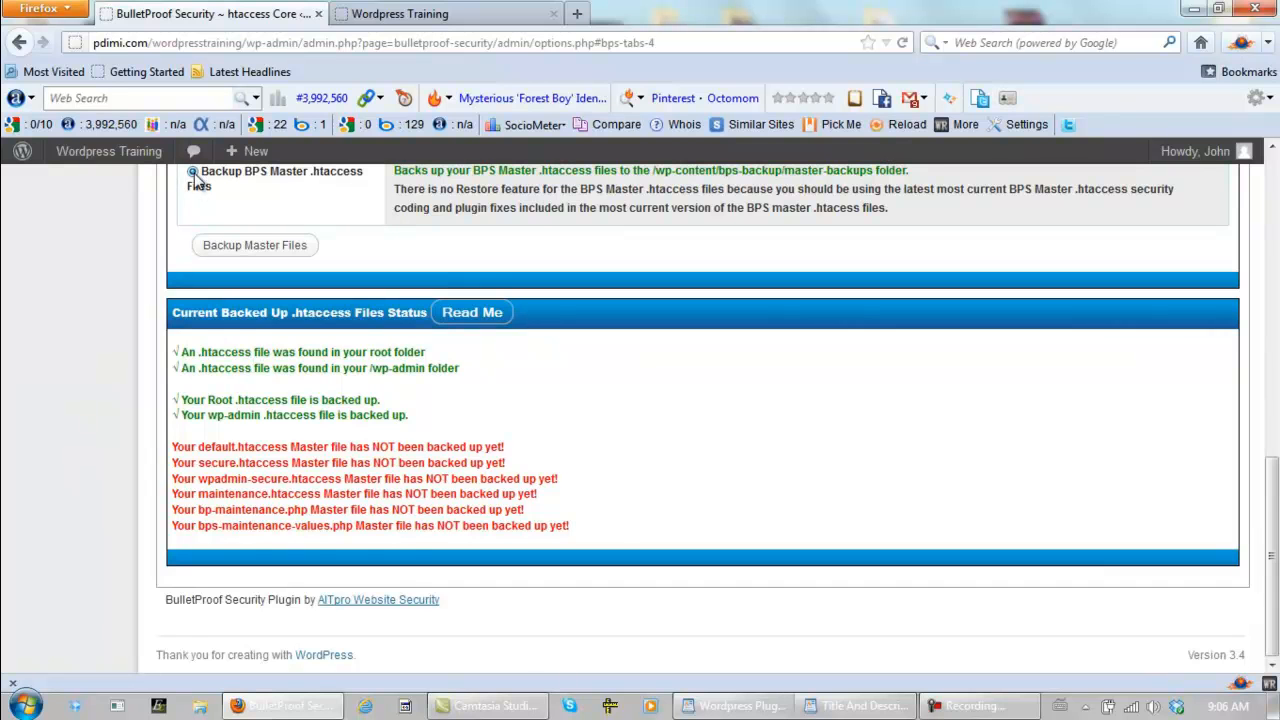
left_click_drag(1268, 507, 1273, 545)
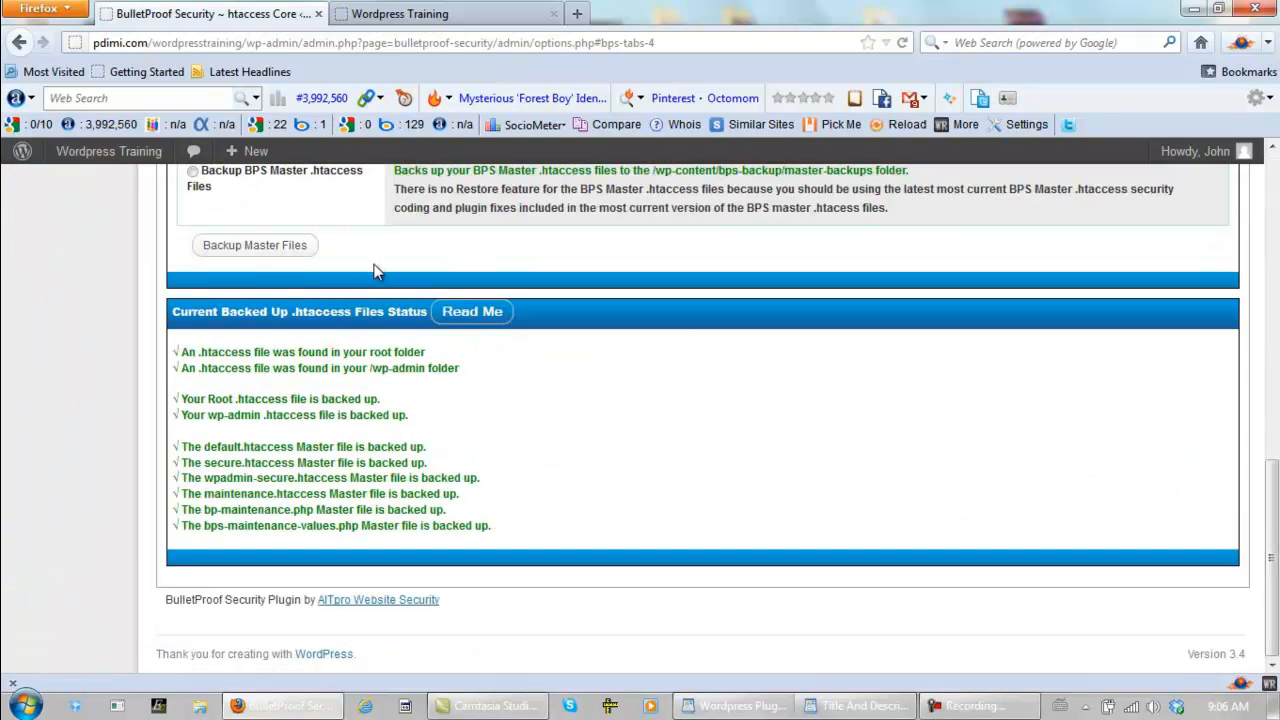
- Return to Security Modes and activate BulletProof Mode for the Deny All htaccess protection of the BPS Backup folder
scroll(373, 271, "up", 10)
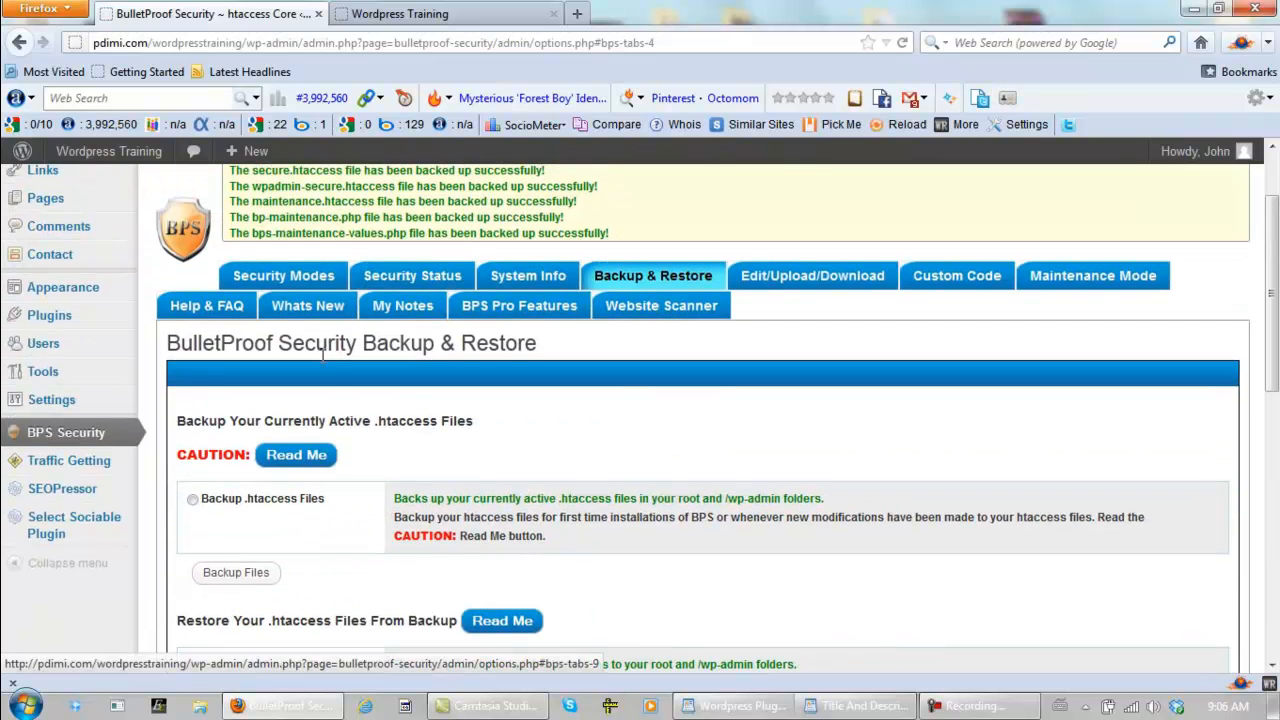
left_click(286, 280)
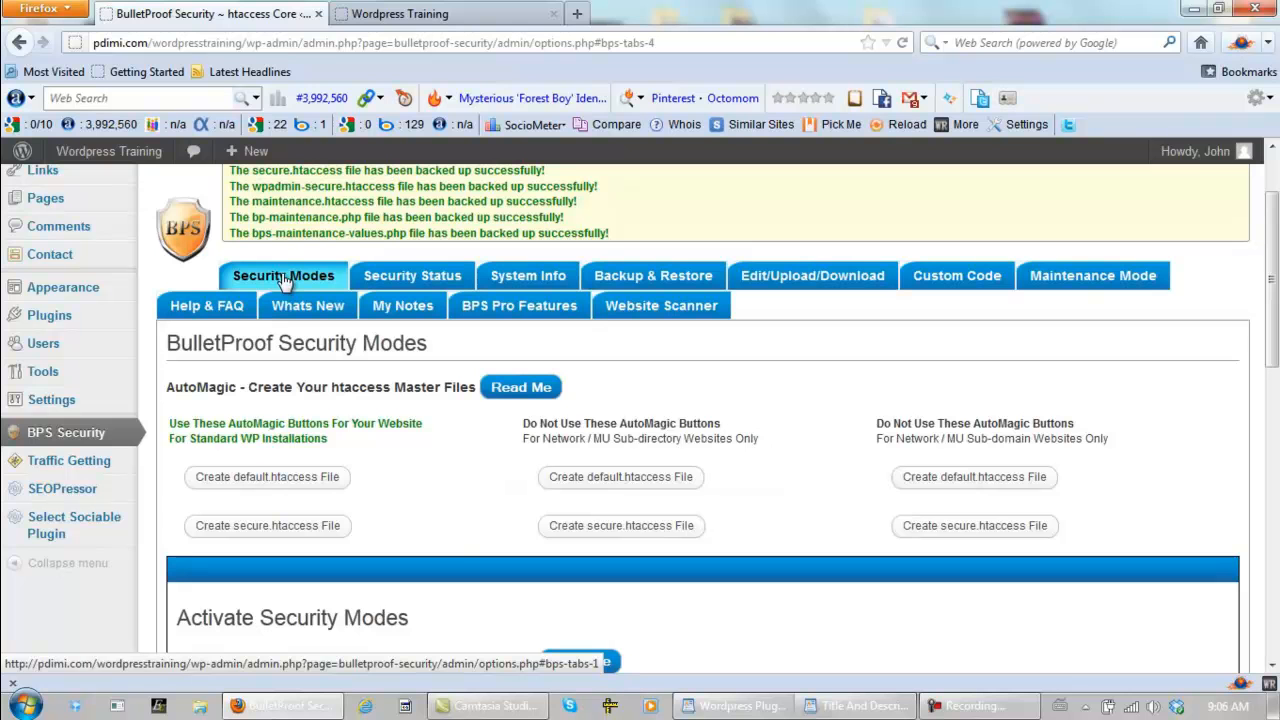
scroll(552, 447, "down", 15)
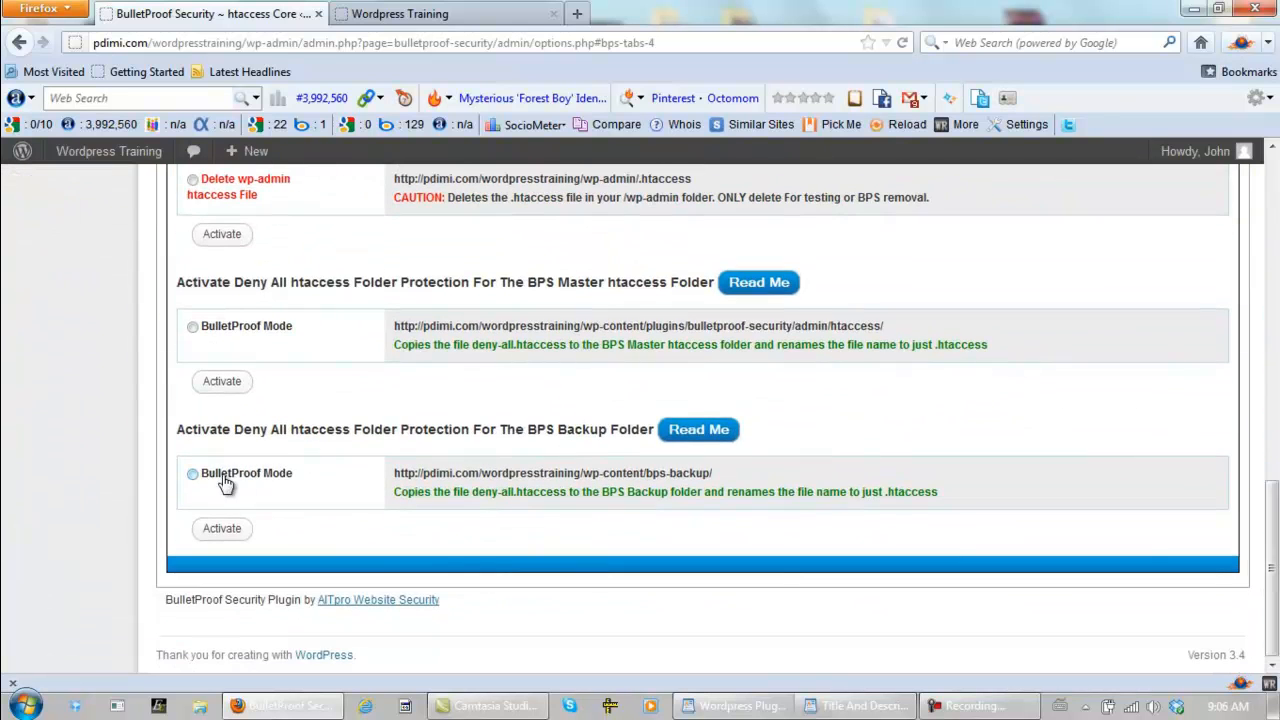
left_click(193, 477)
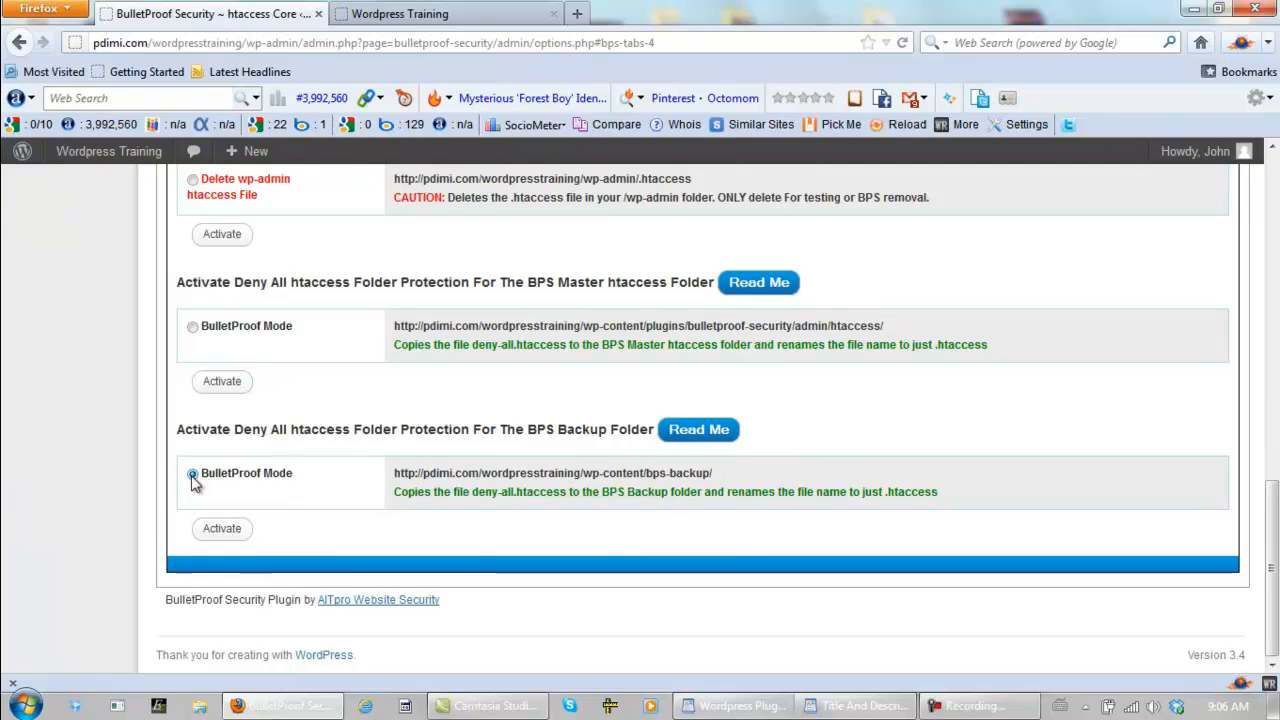
left_click(222, 529)
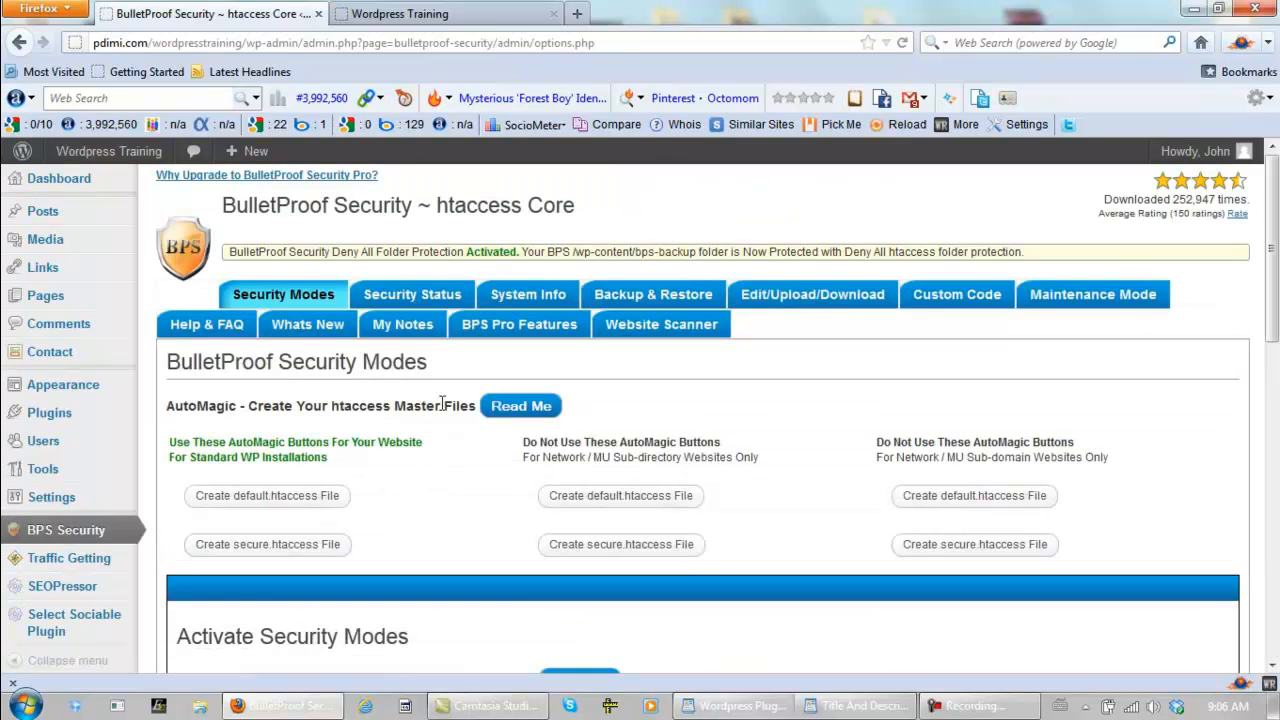
- Review the BulletProof Security Status report and switch to the public Wordpress Training site to check it
left_click(437, 302)
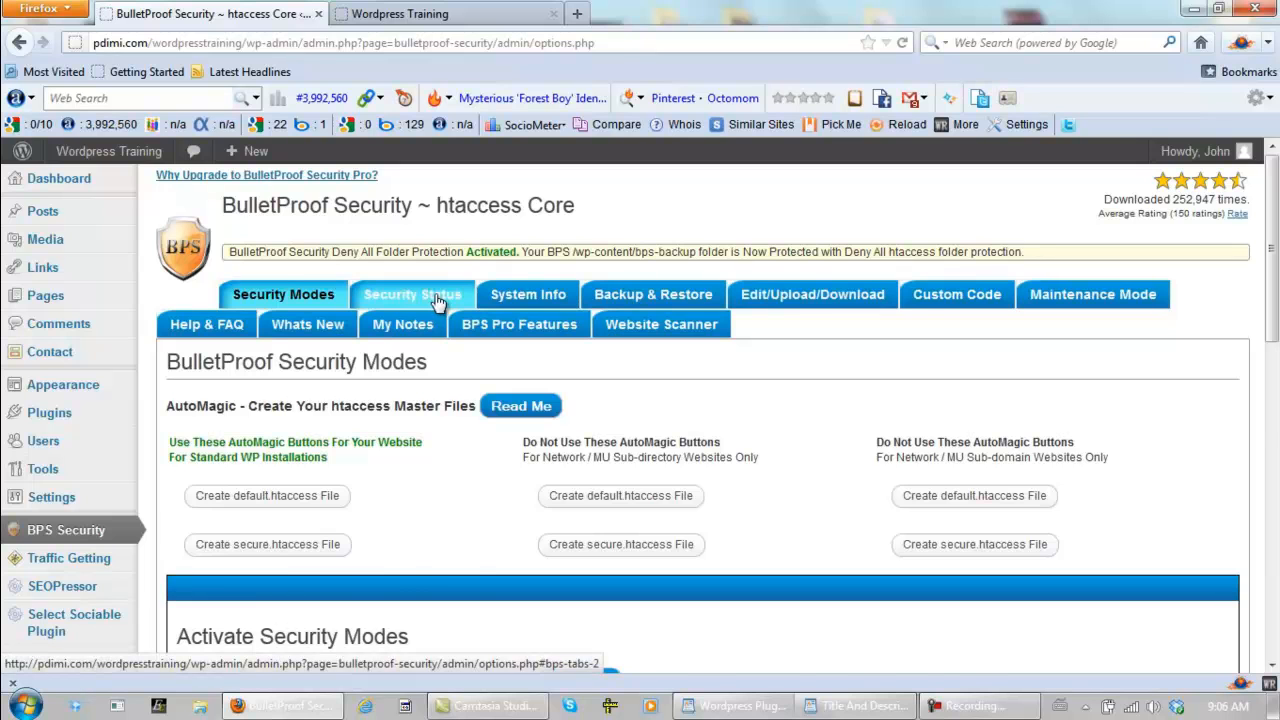
left_click_drag(1274, 274, 1276, 190)
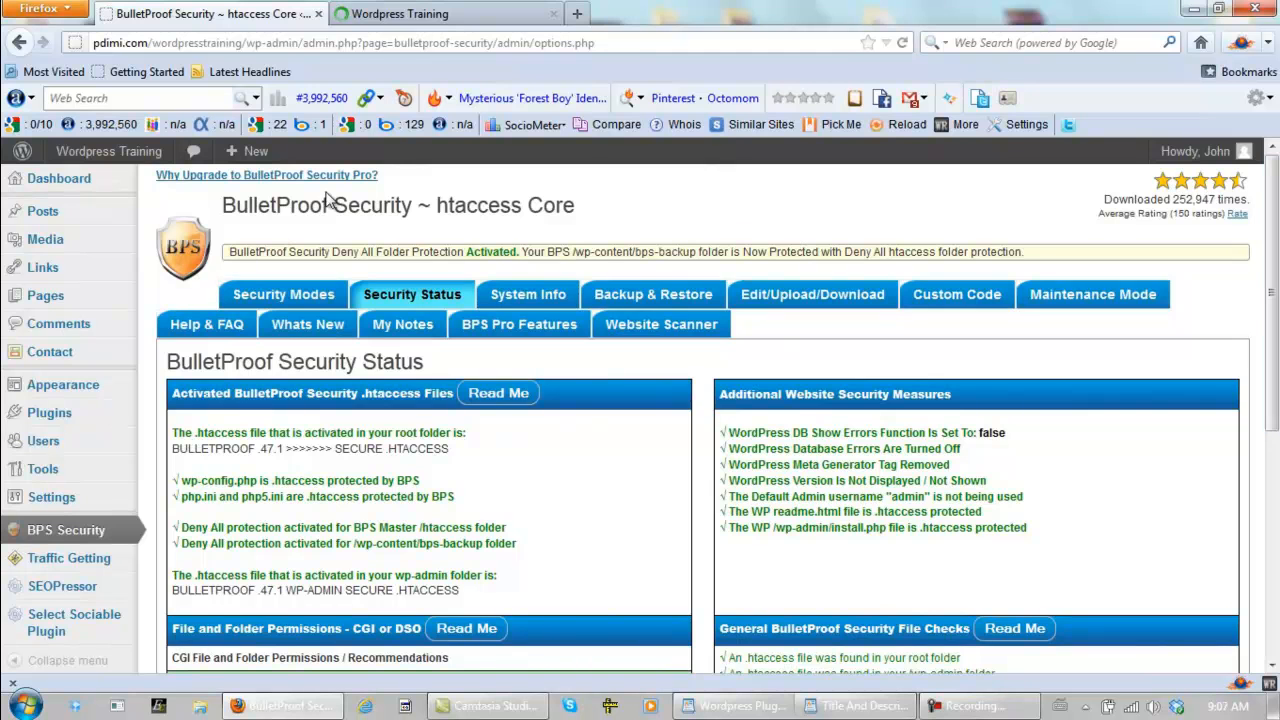
left_click(418, 16)
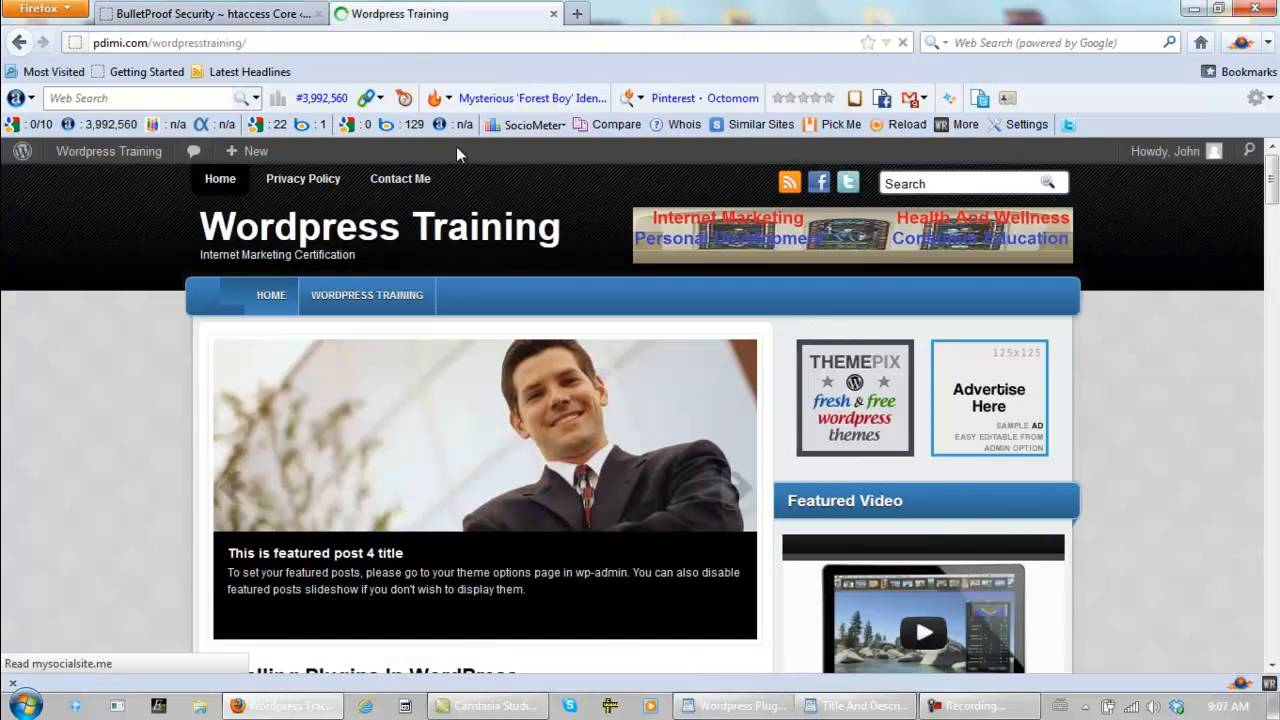